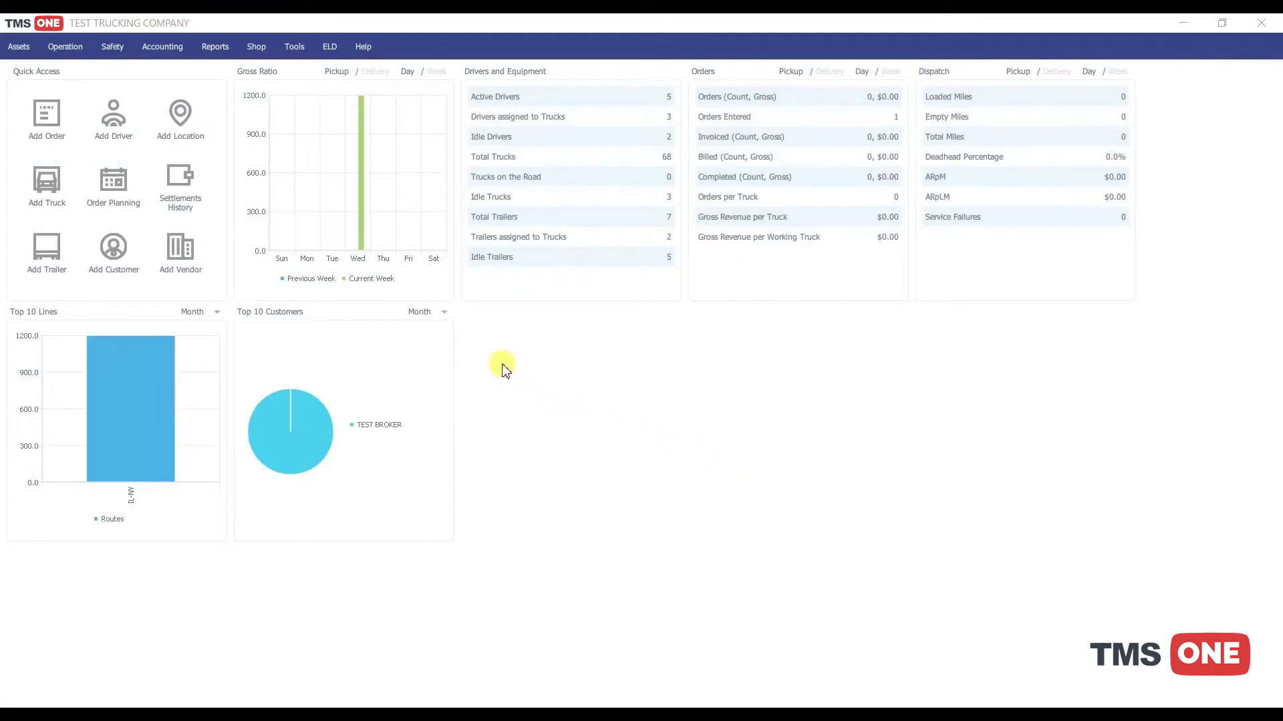
Step: Open the Drivers list under Assets and select a driver row
left_click(16, 46)
left_click(47, 75)
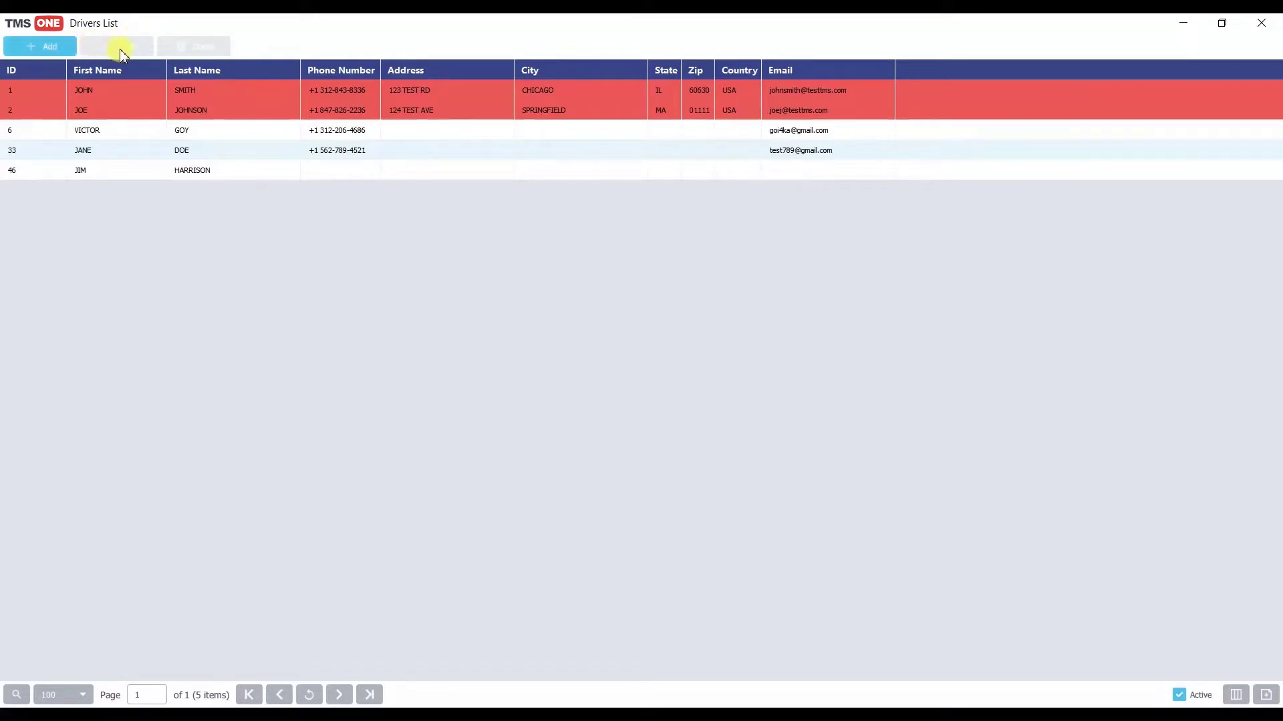
left_click(207, 133)
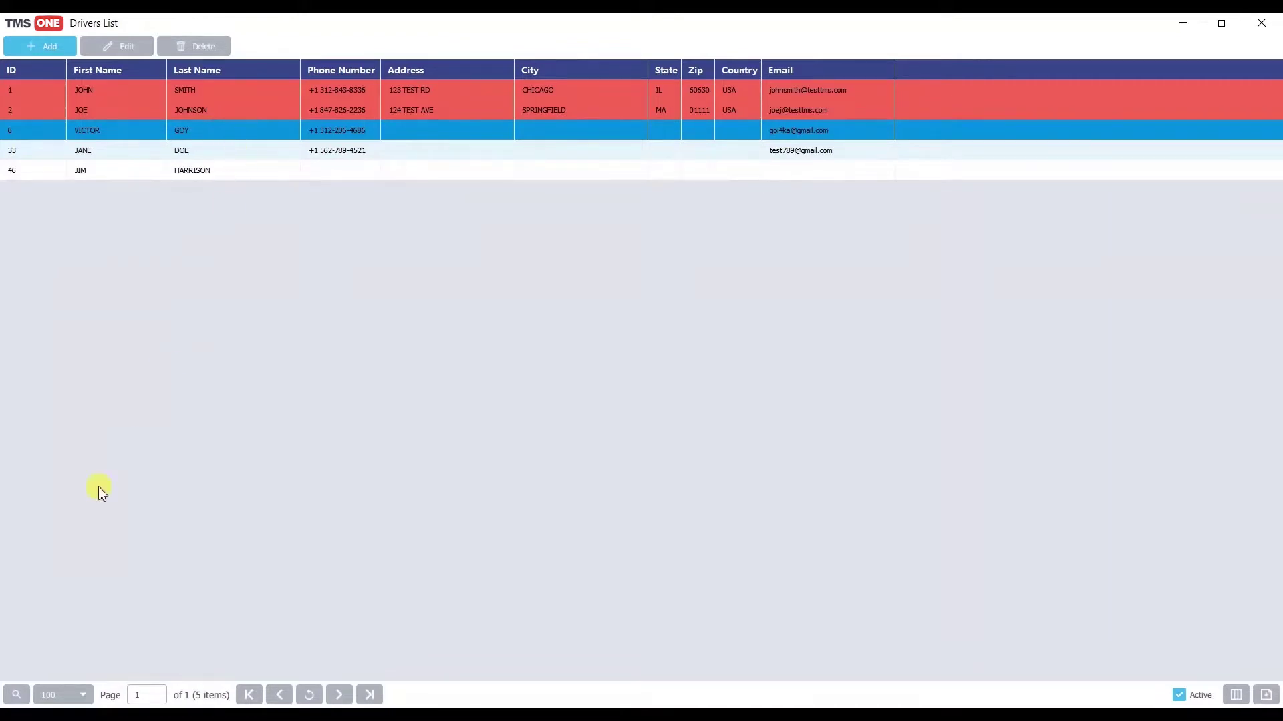
Step: Try the list search, the First Name column filter and the export options, then dismiss them
left_click(17, 704)
left_click(30, 671)
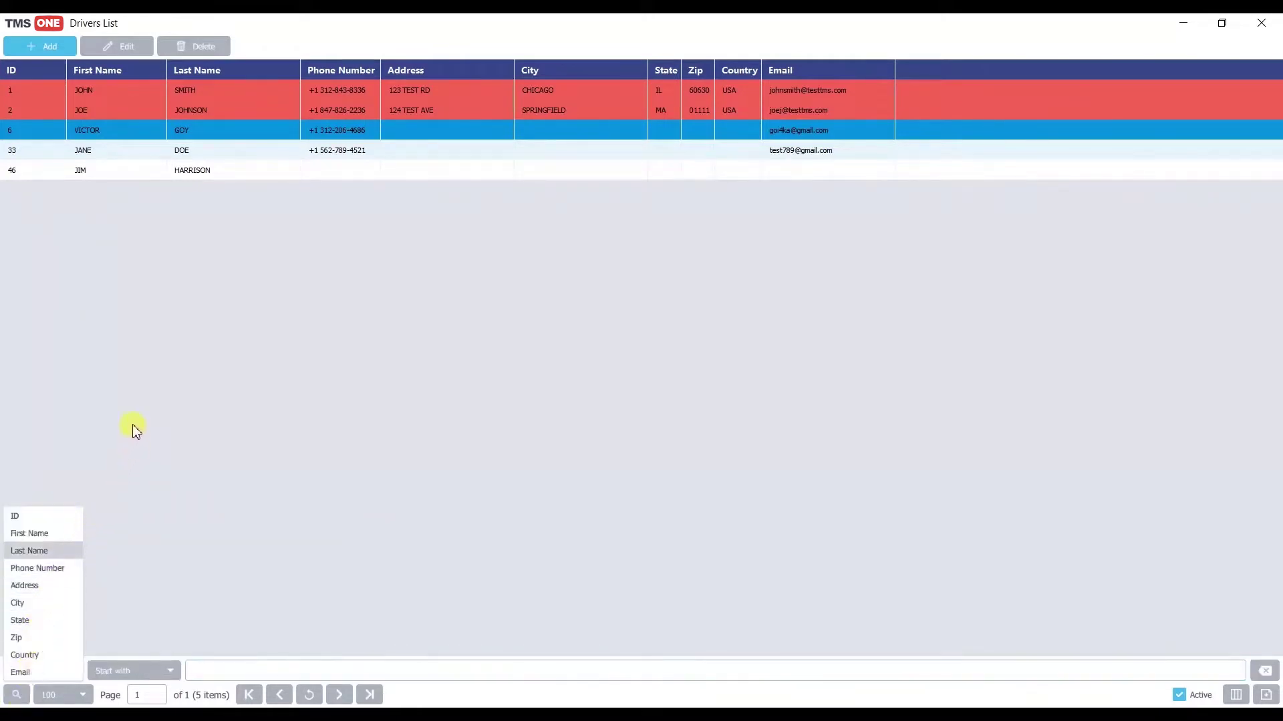
left_click(147, 69)
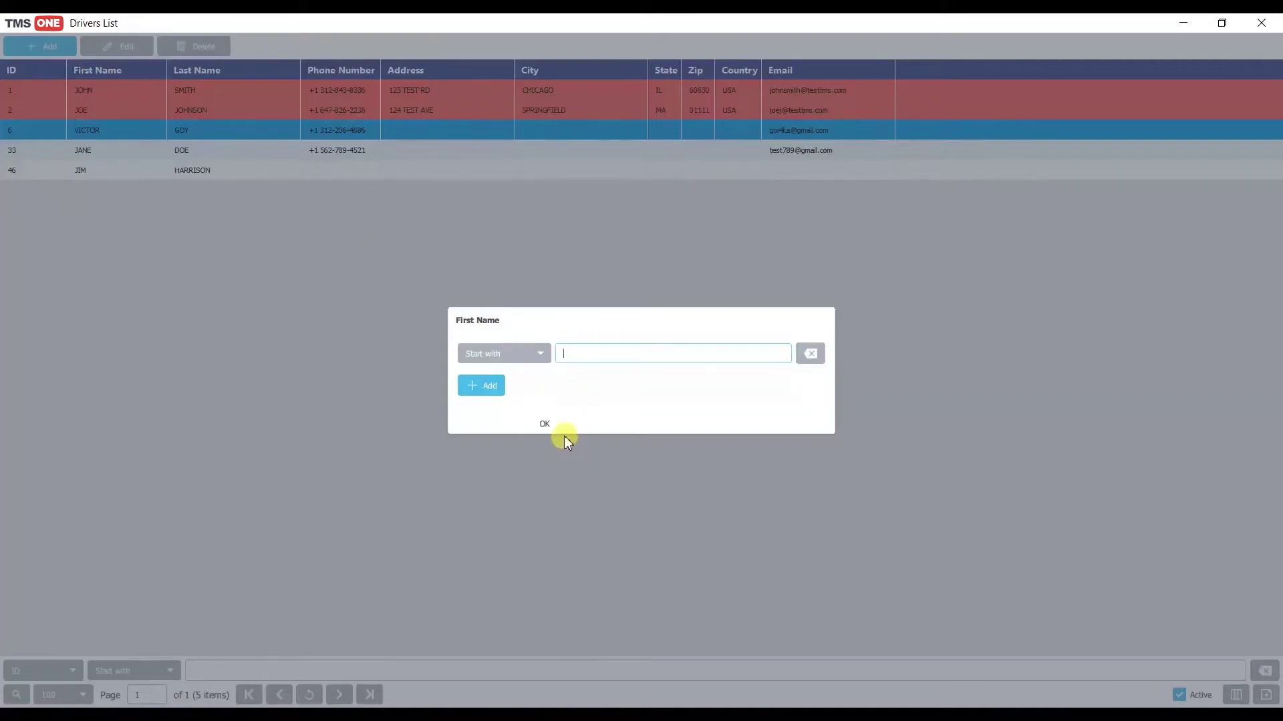
left_click(586, 457)
left_click(1266, 695)
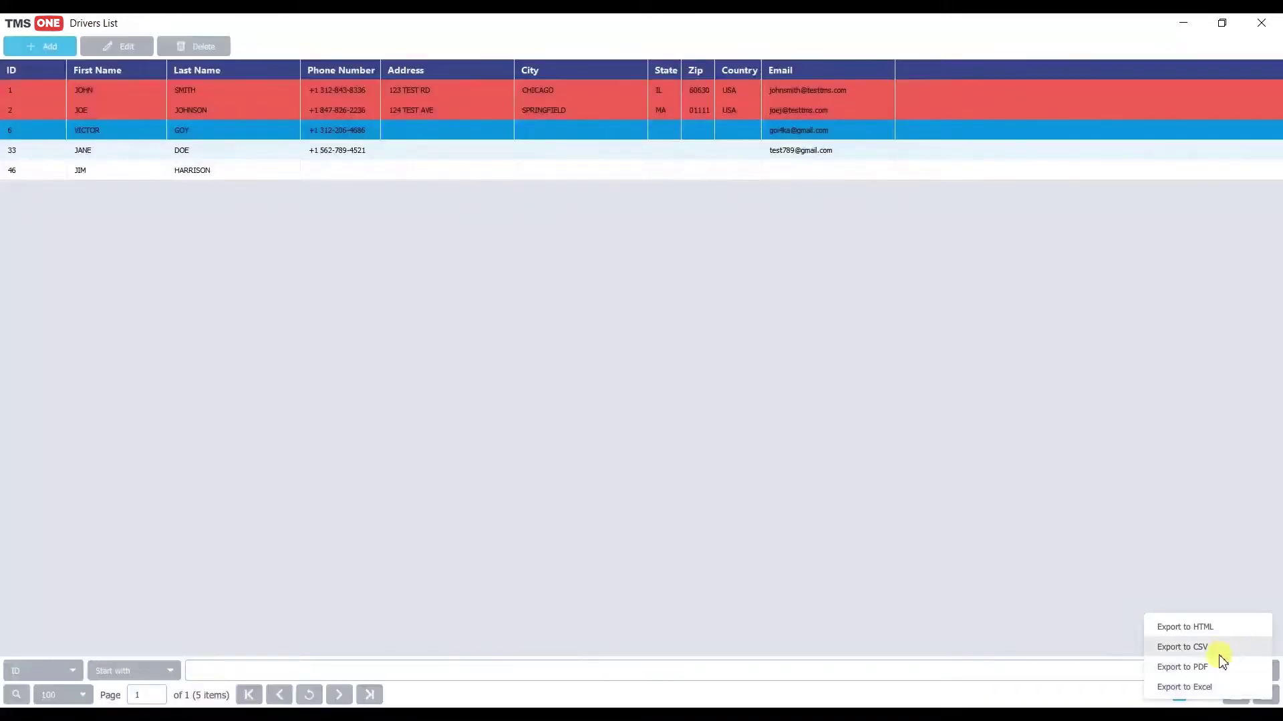
left_click(782, 520)
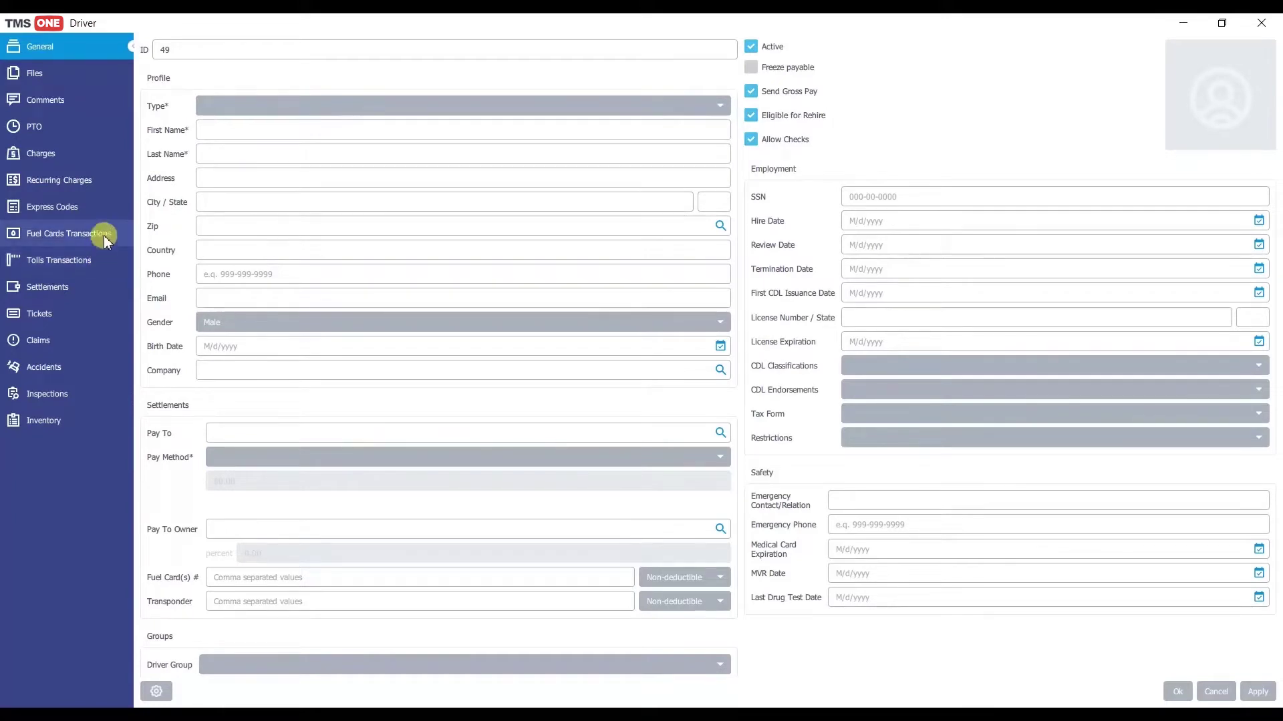
Step: Collapse the driver form's section list to icons only
left_click(133, 47)
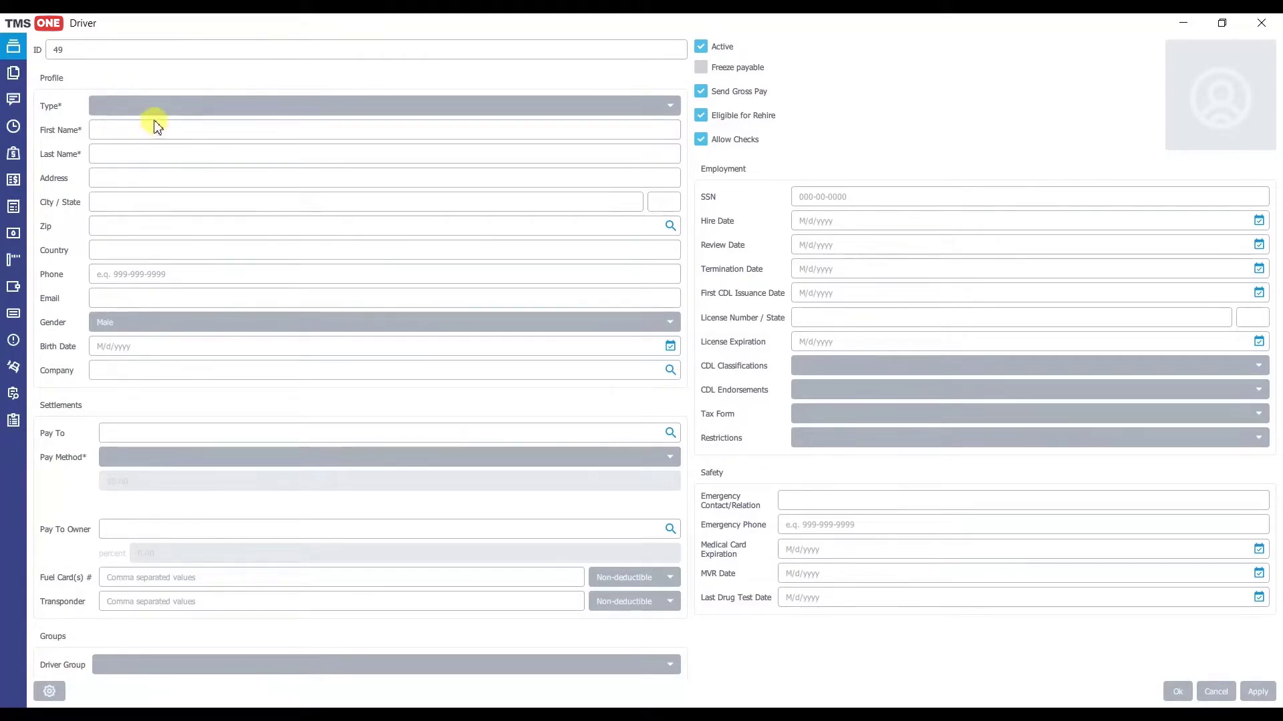
left_click(28, 56)
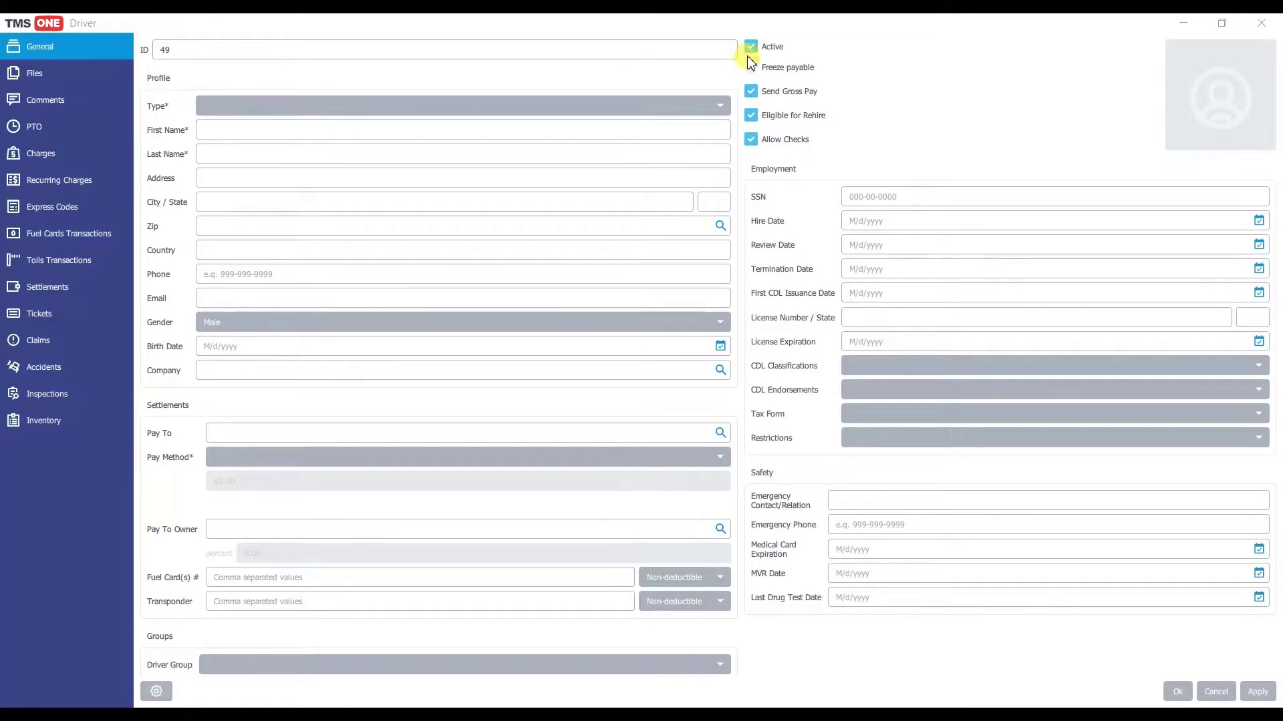
left_click(752, 51)
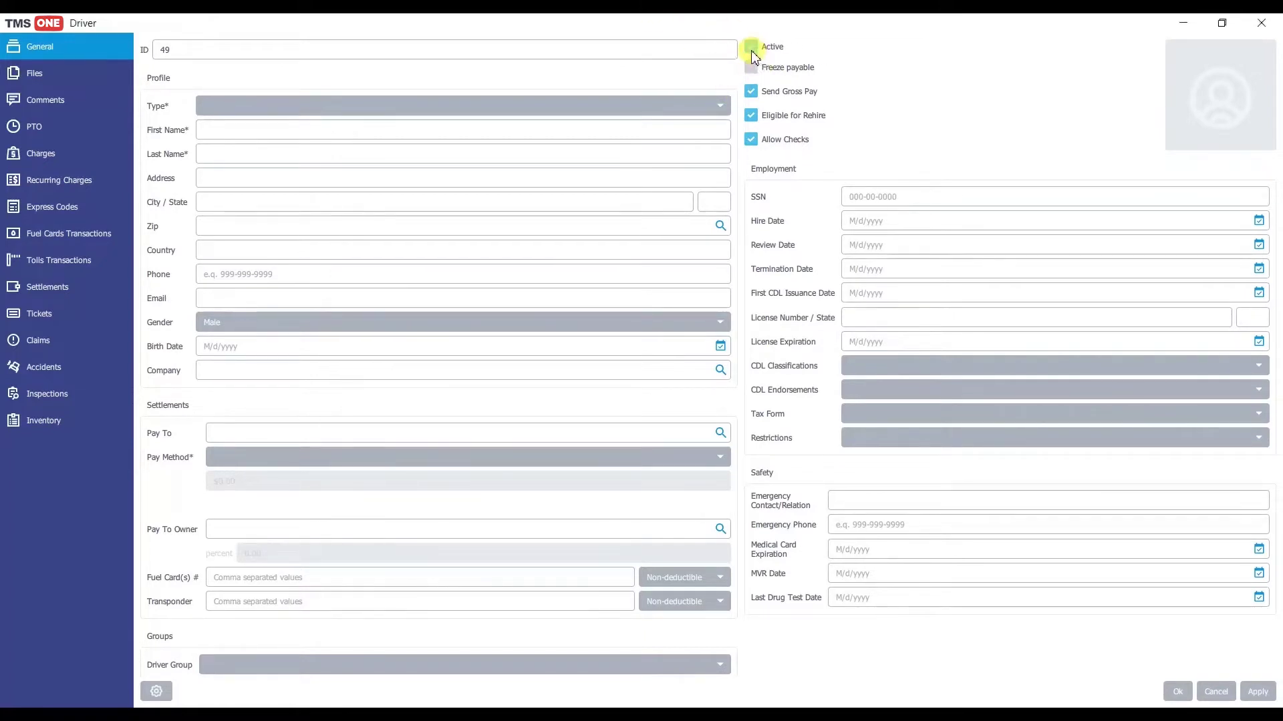
left_click(752, 52)
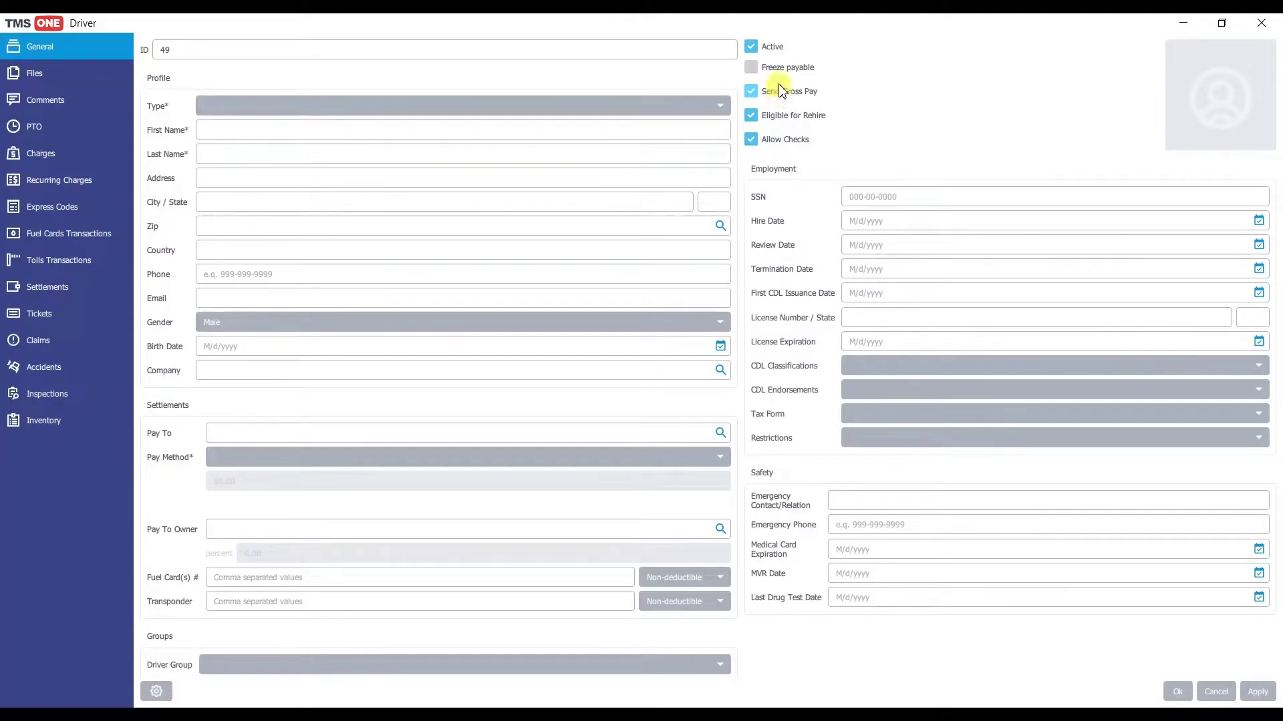
left_click(753, 92)
left_click(754, 94)
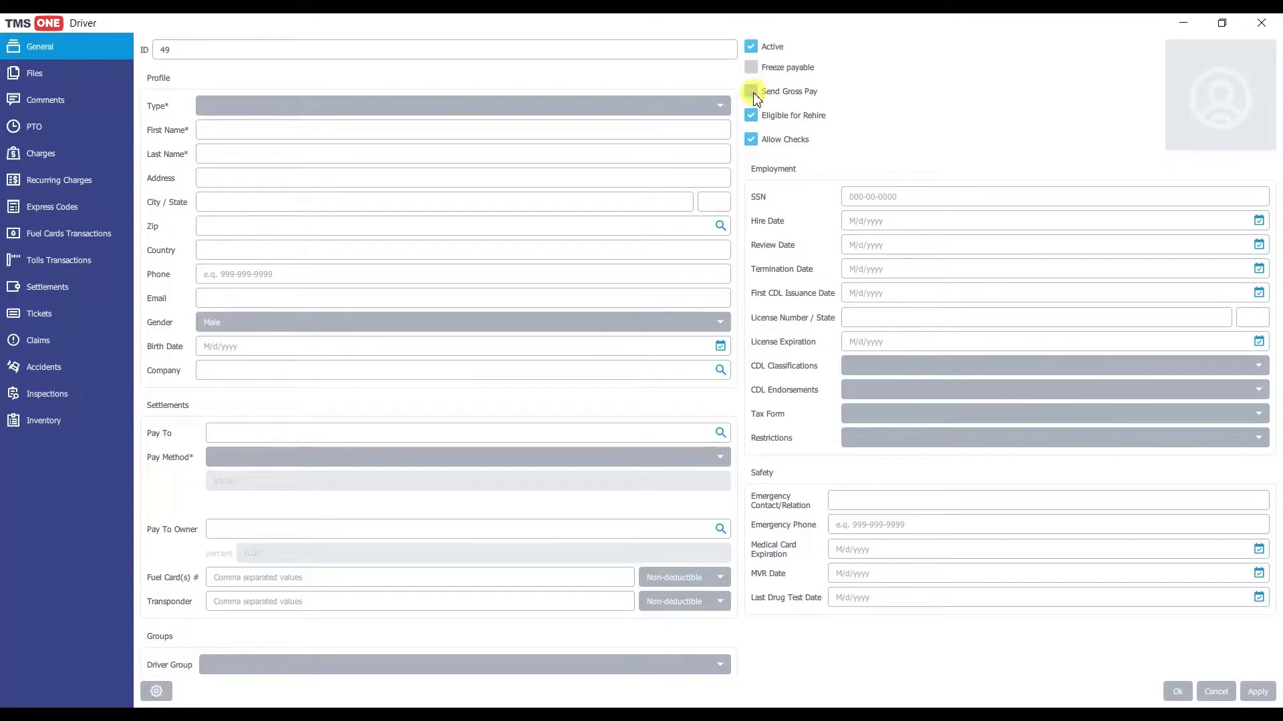
left_click(755, 96)
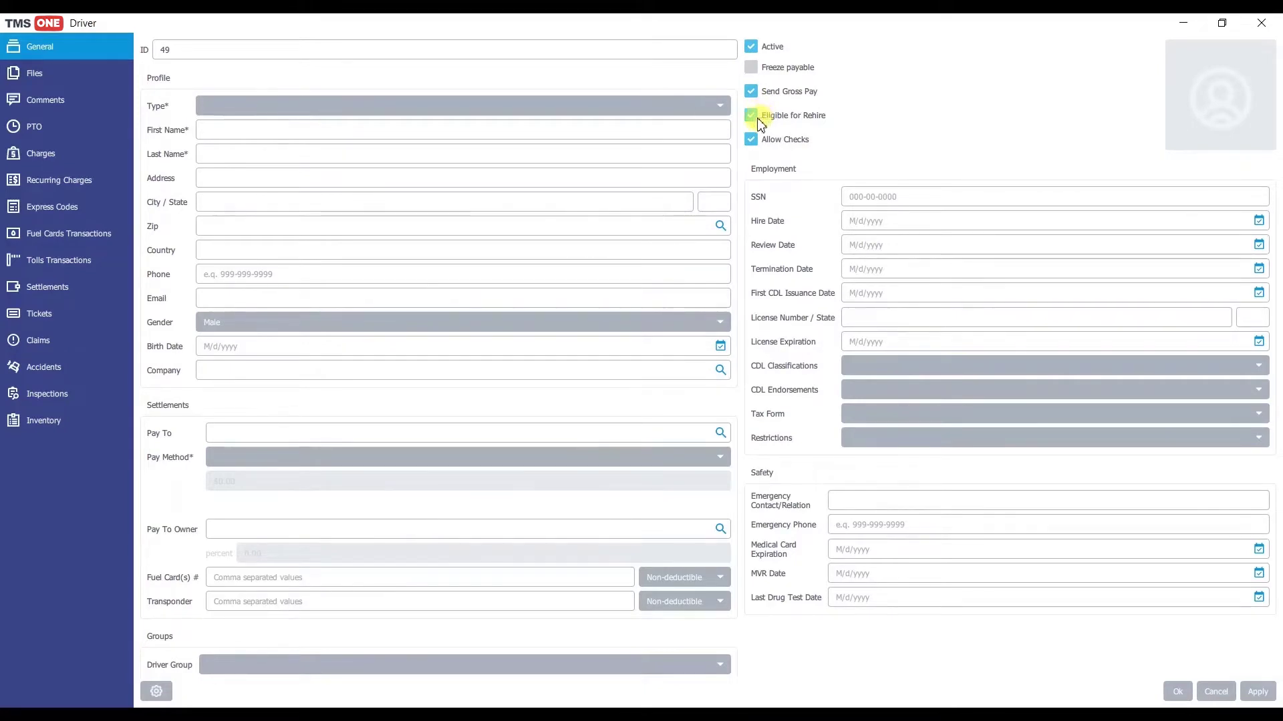
left_click(756, 123)
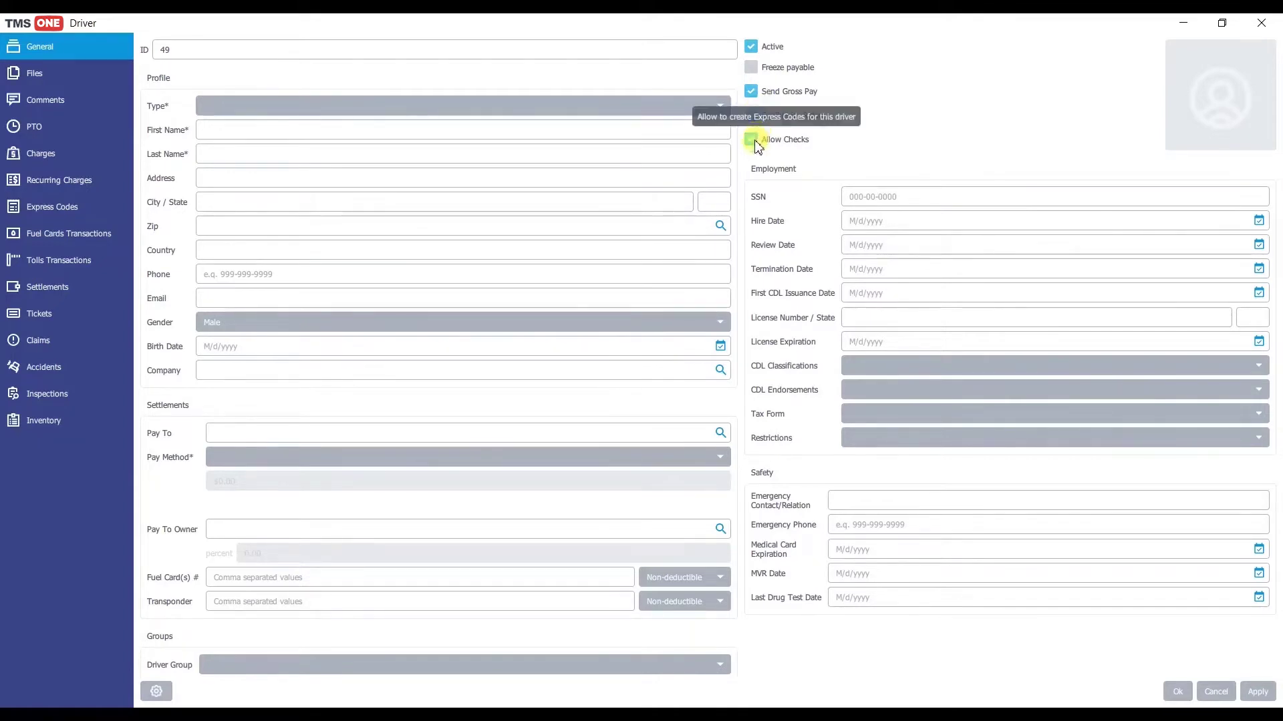
left_click(758, 145)
left_click(757, 143)
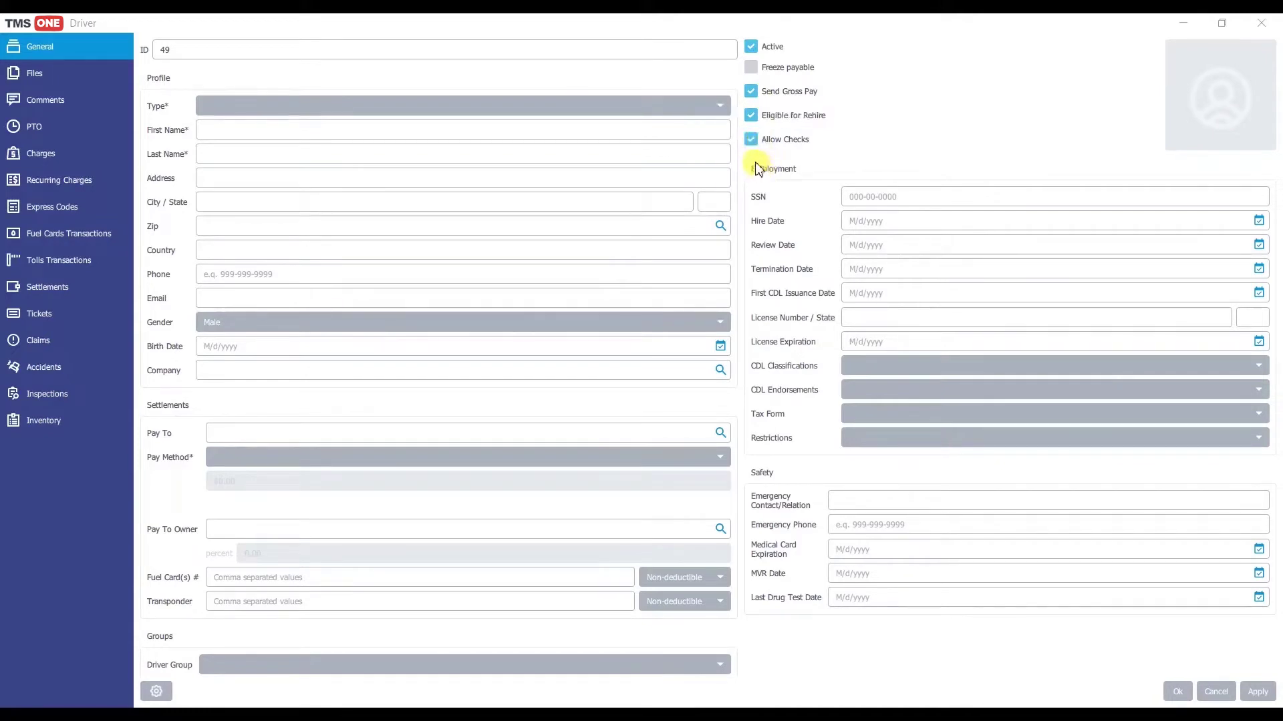
Step: Turn Checks off and back on, then set the 'new driver headshot' image as the profile photo
left_click(750, 141)
left_click(751, 140)
left_click(1189, 119)
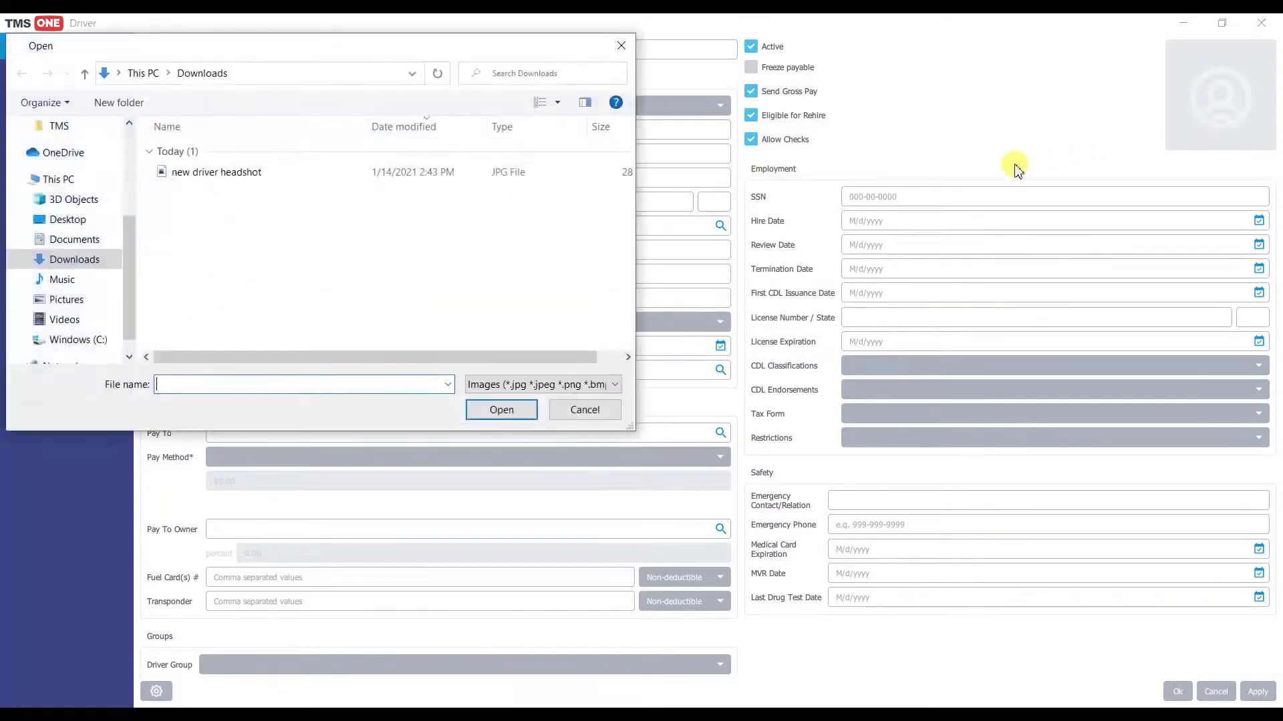
double_click(251, 177)
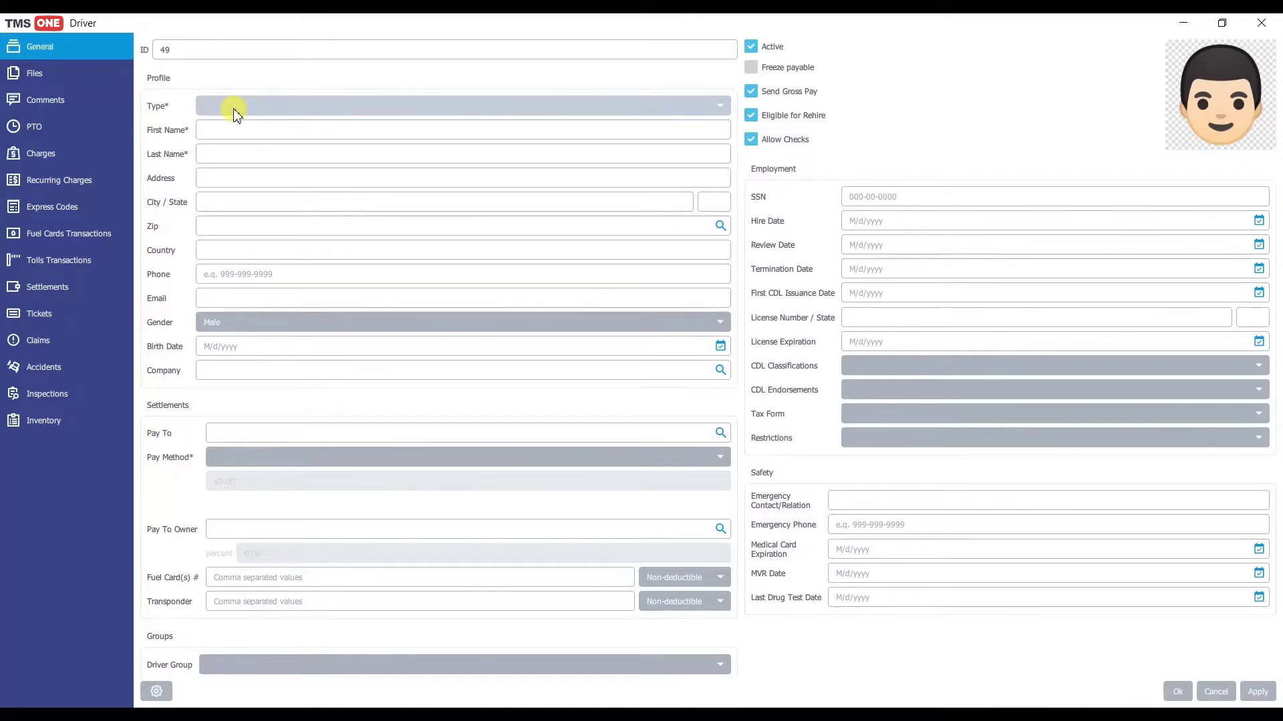
left_click(259, 105)
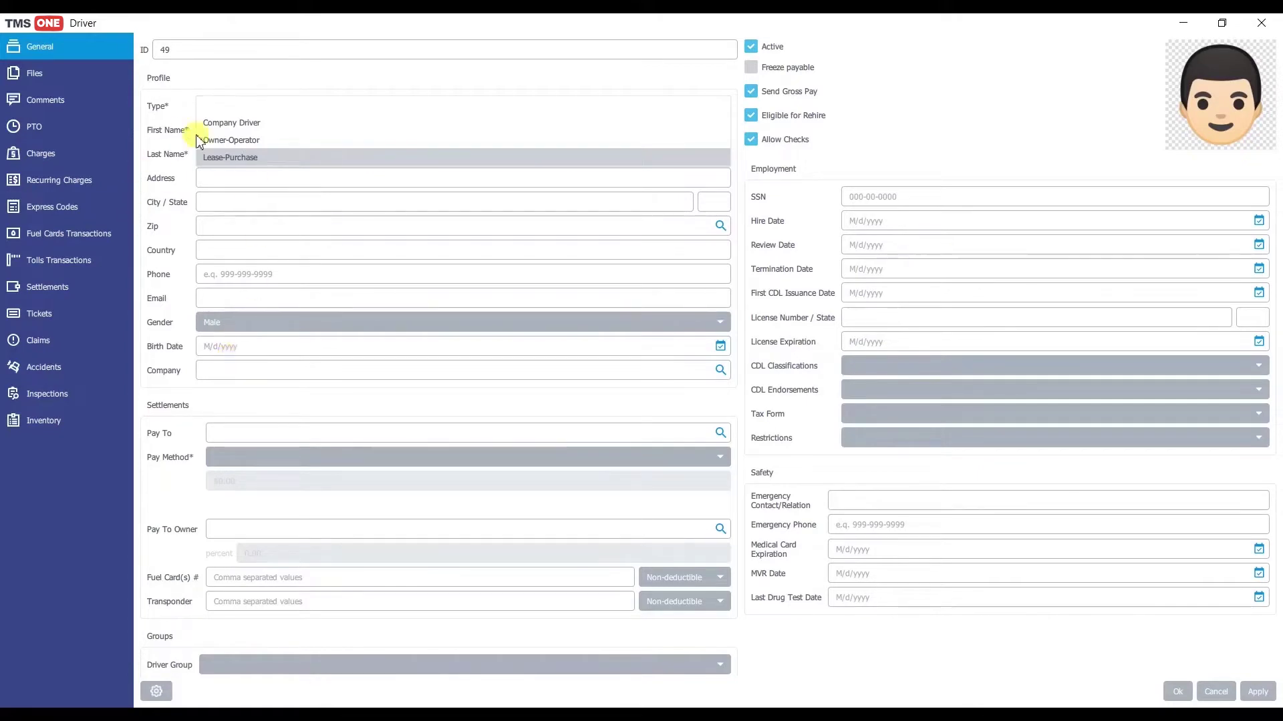
Step: Set the driver type to Company Driver and enter the driver's first and last name
left_click(231, 126)
left_click(246, 158)
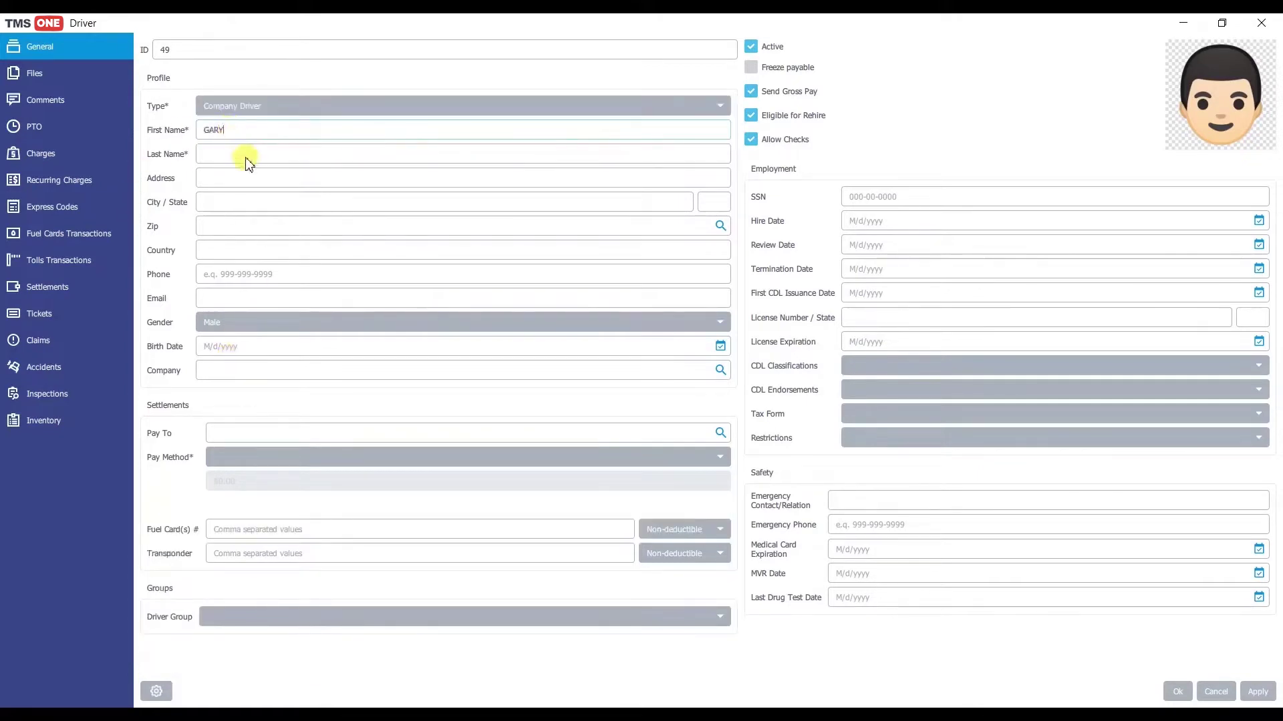
Step: Fill in the driver's zip code, street address, phone number and e-mail
left_click(228, 227)
type("60133")
left_click(208, 178)
type("14566 TEST ST")
left_click(215, 272)
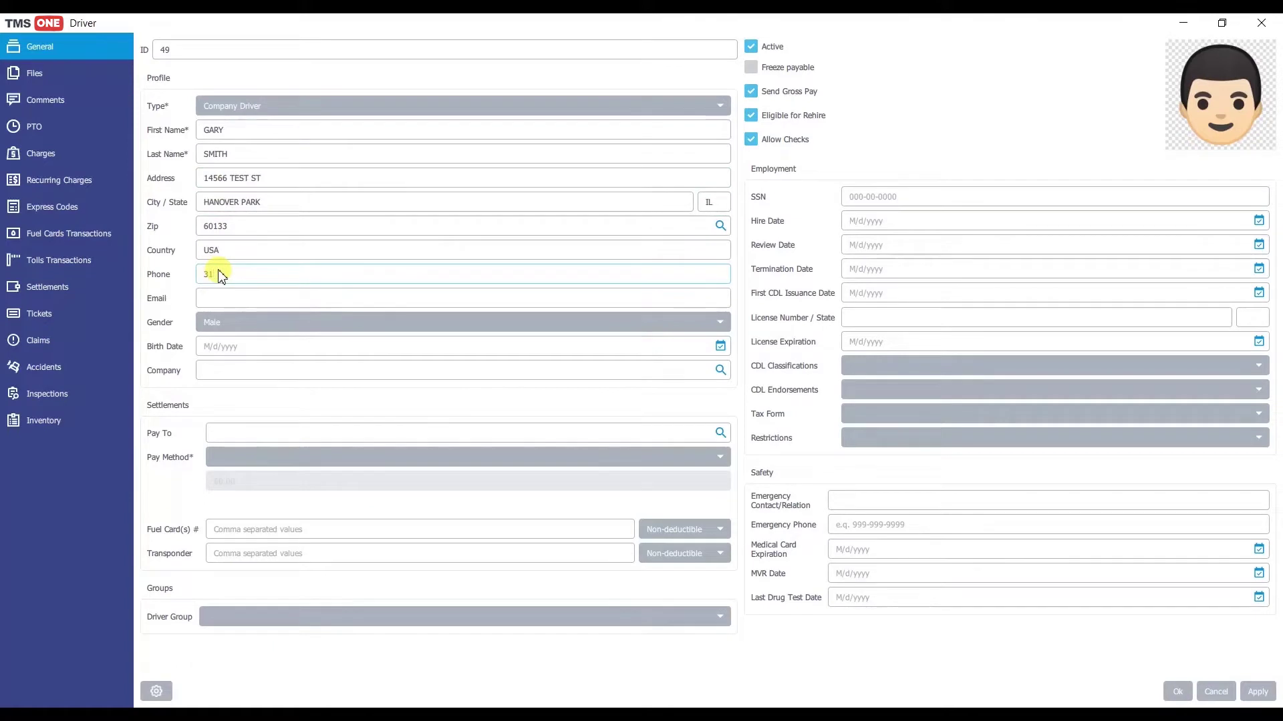
left_click(219, 299)
type("garysmit")
type(".com")
Step: Set the birth date to 1/20/2021 from the calendar
left_click(720, 346)
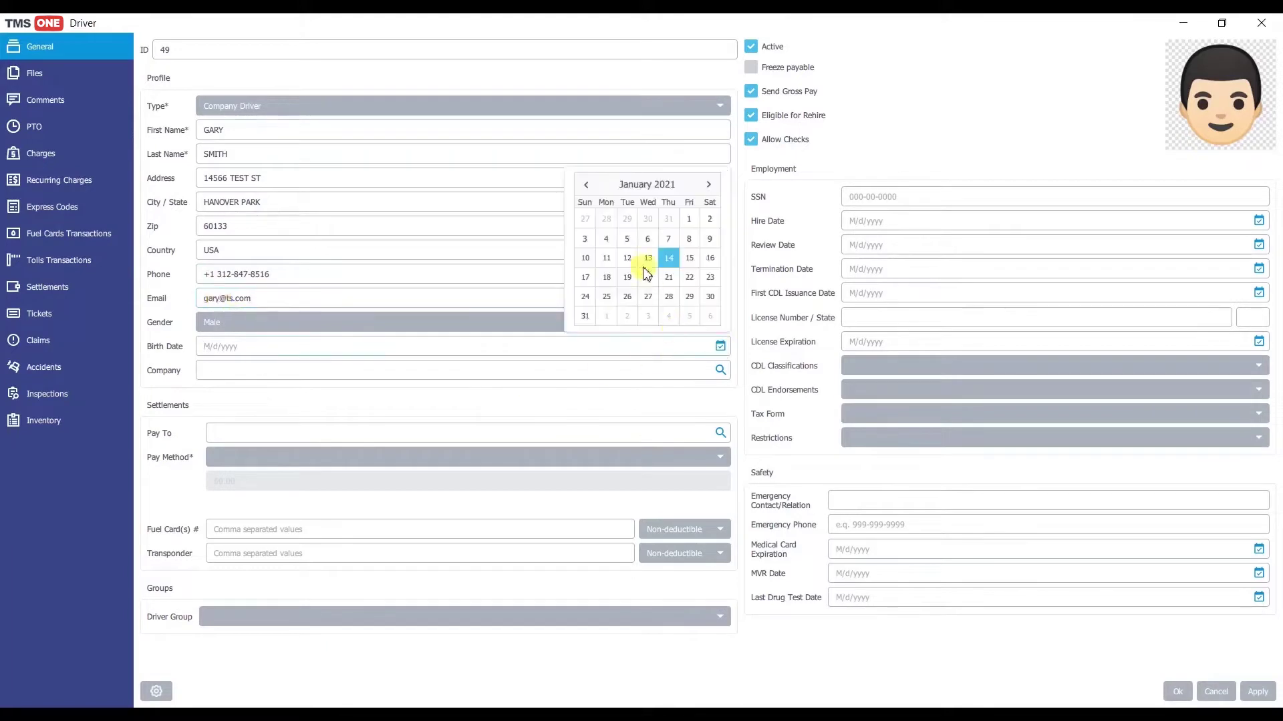
left_click(646, 273)
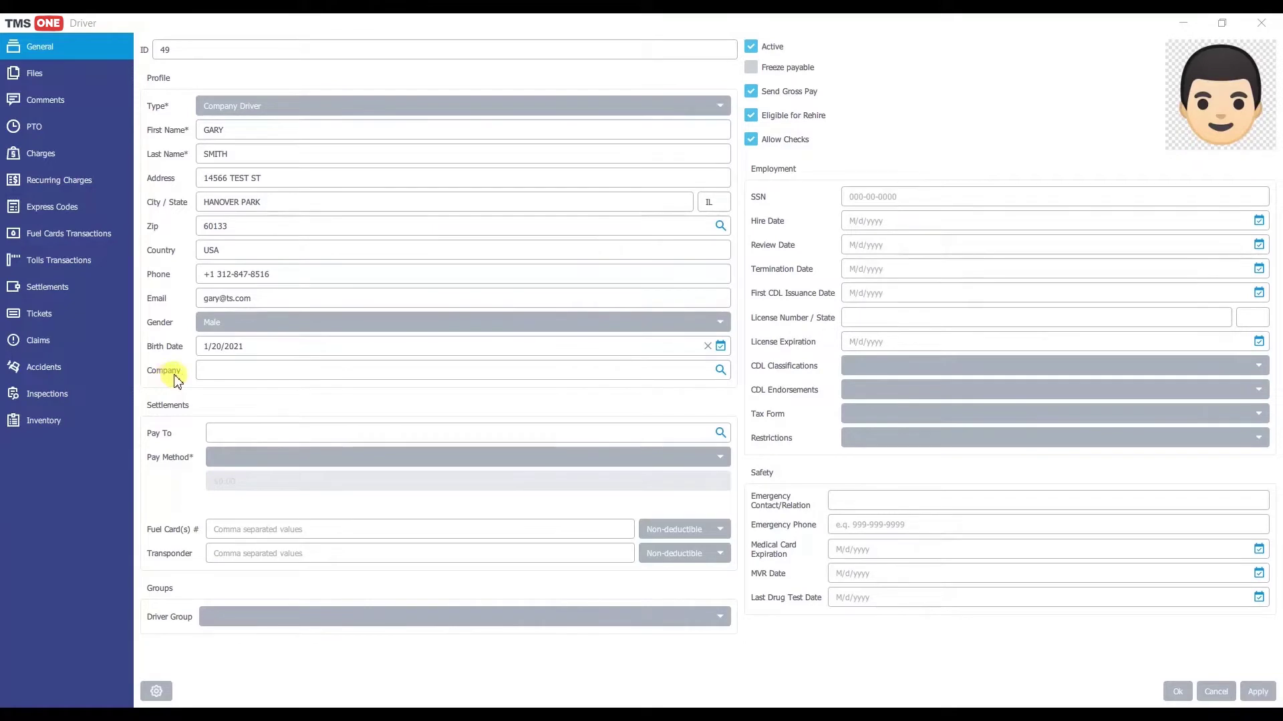
left_click(242, 379)
Step: Search companies for 'TES' and pick TEST TRUCKING COMPANY
type("TES")
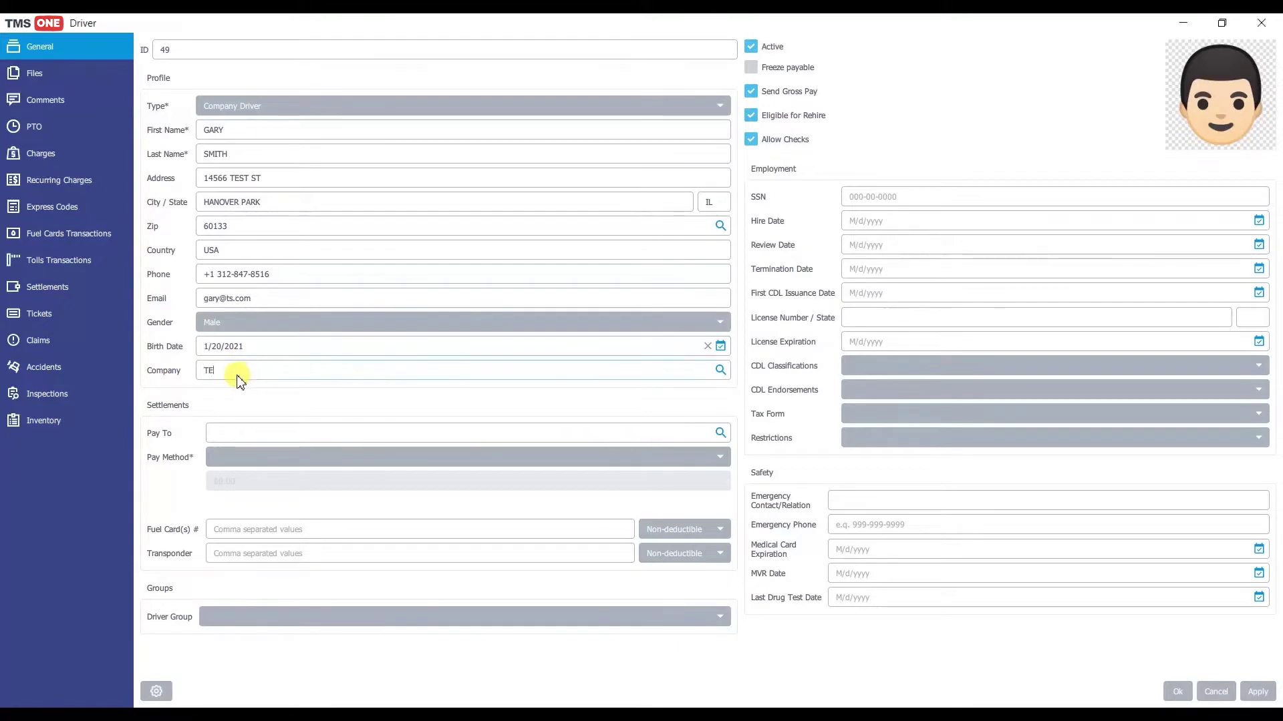
left_click(720, 370)
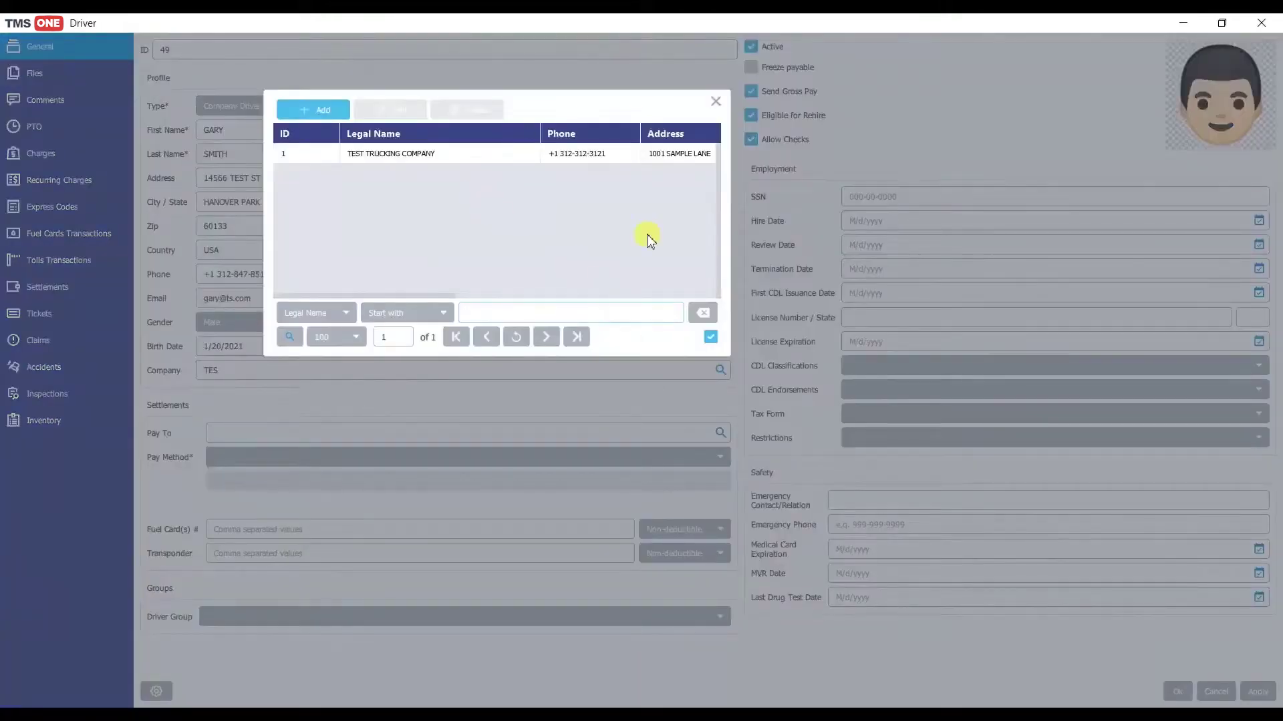
double_click(510, 157)
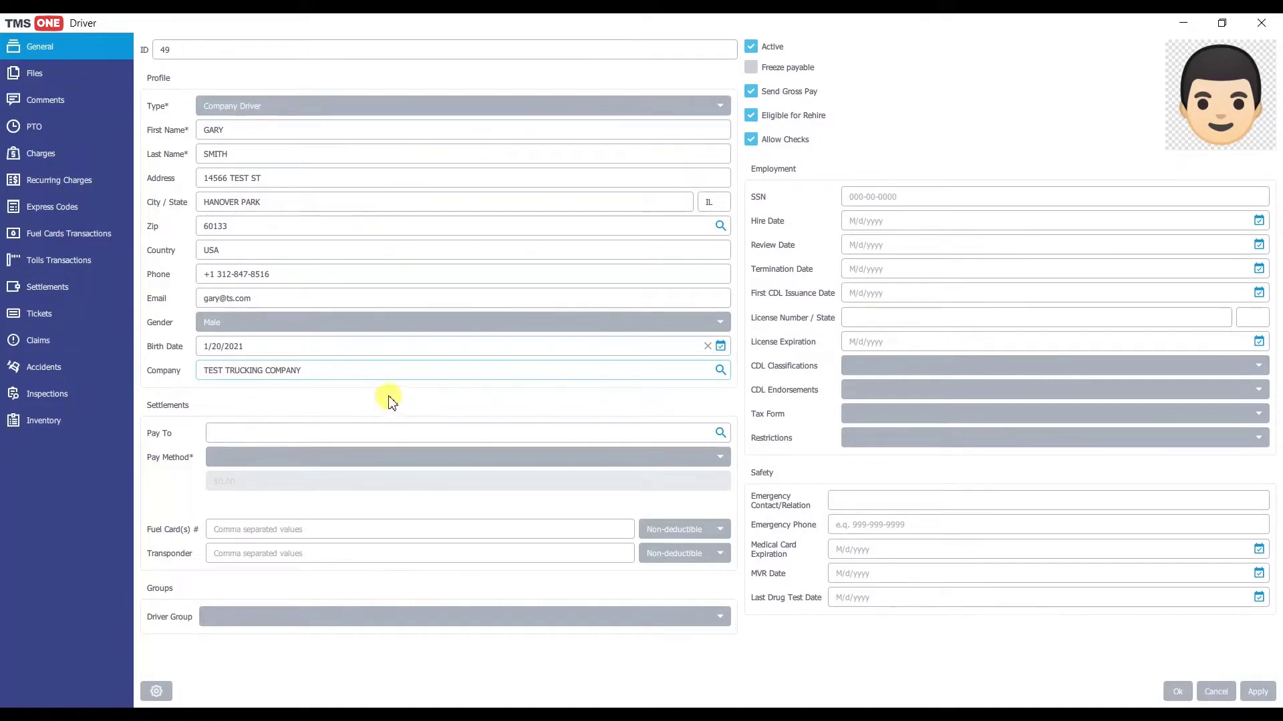
Step: Set SMITH LLC as the pay-to recipient and try Total Miles and Loaded Miles pay methods
left_click(719, 433)
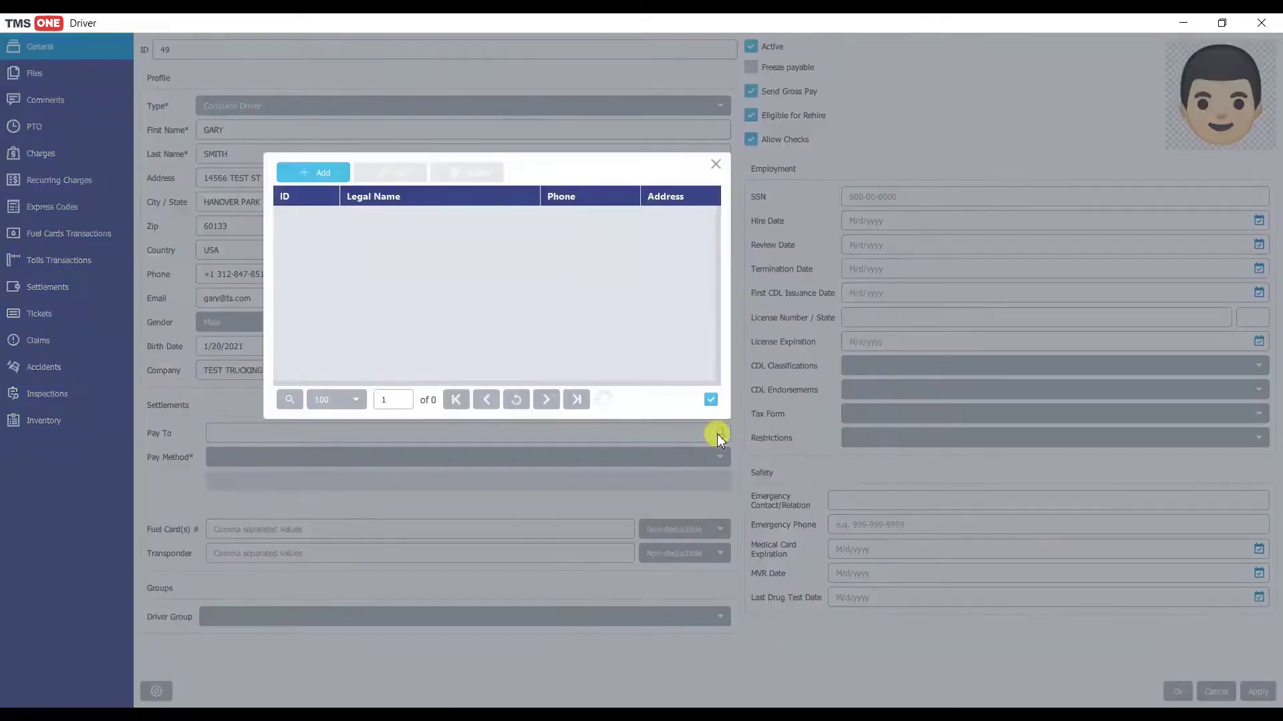
double_click(398, 240)
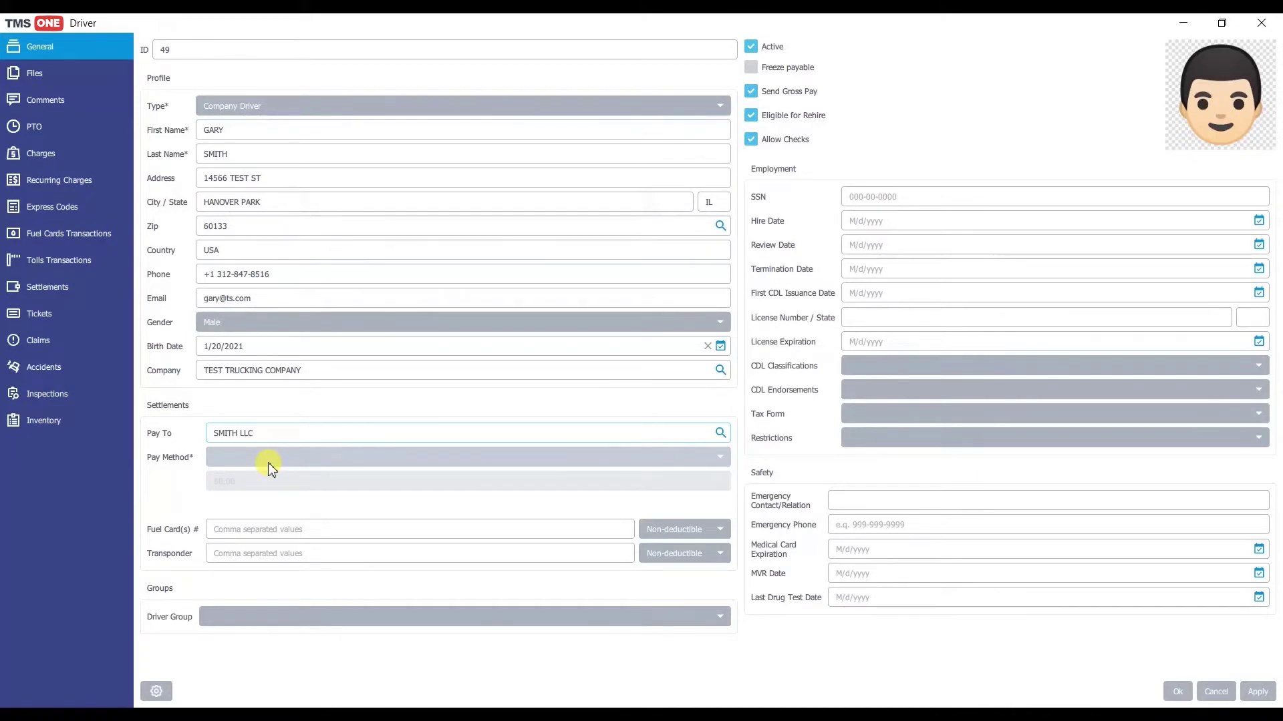
left_click(275, 468)
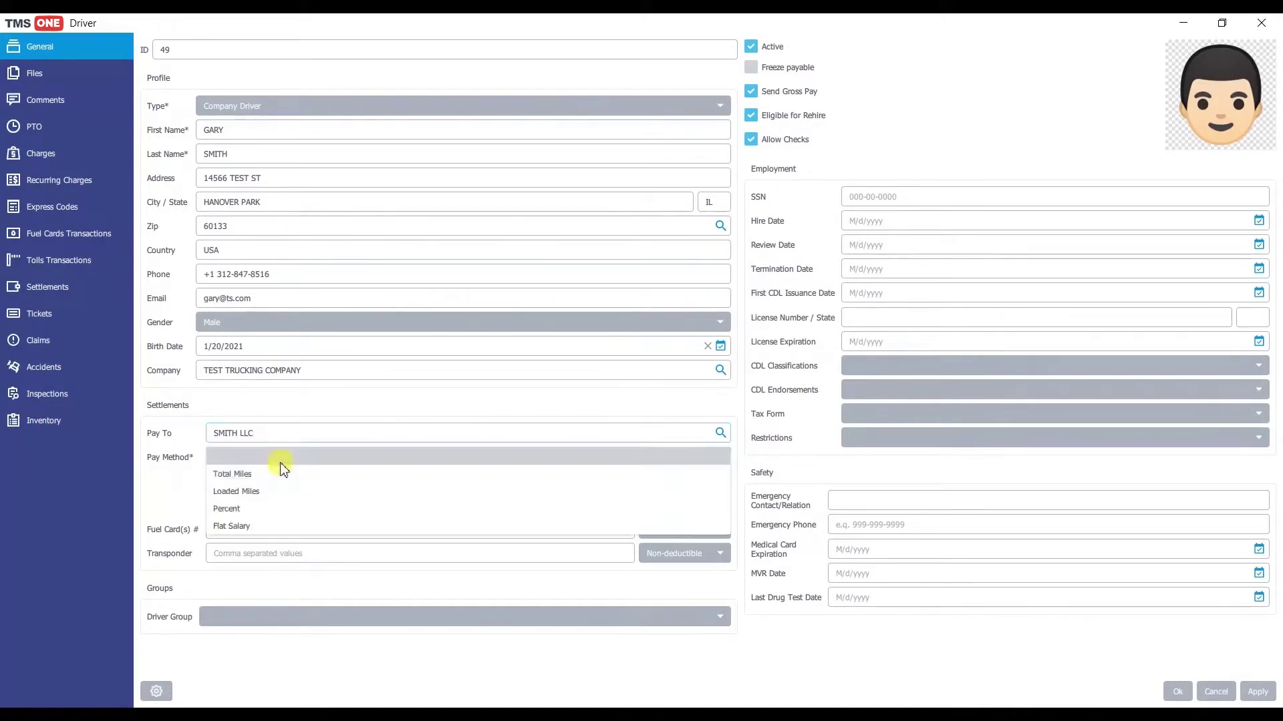
left_click(277, 473)
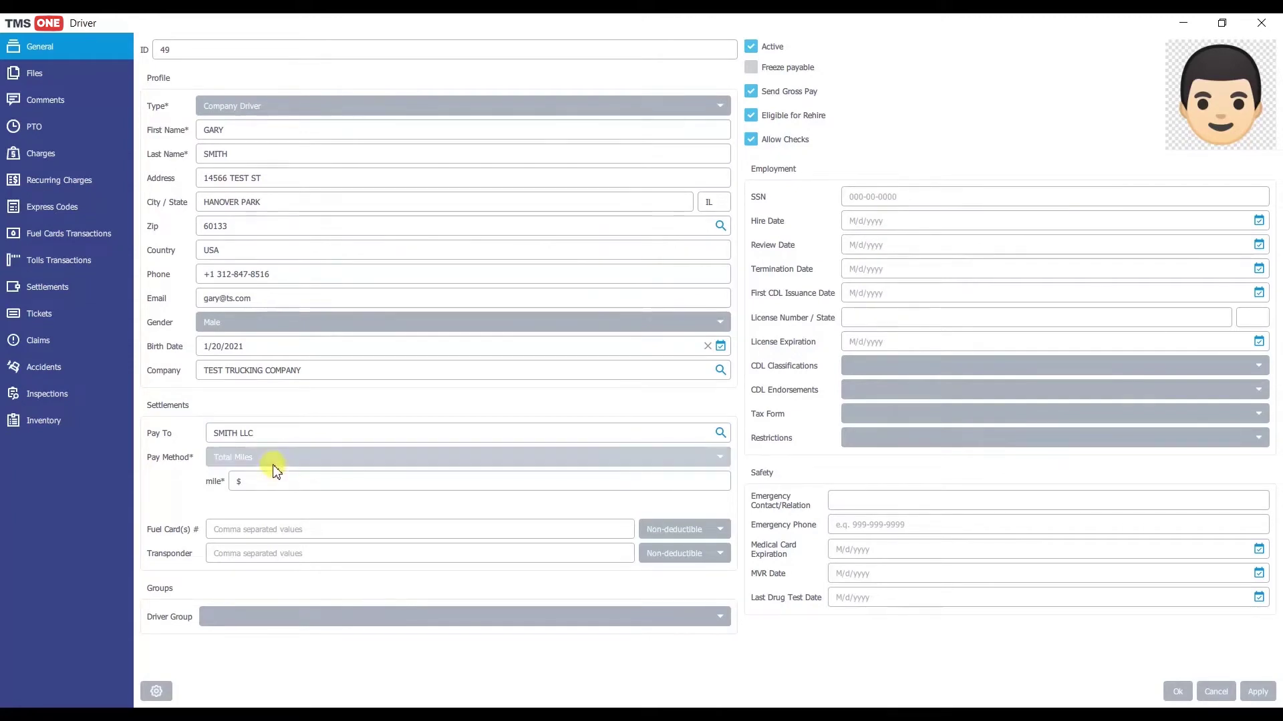
left_click(269, 458)
left_click(280, 484)
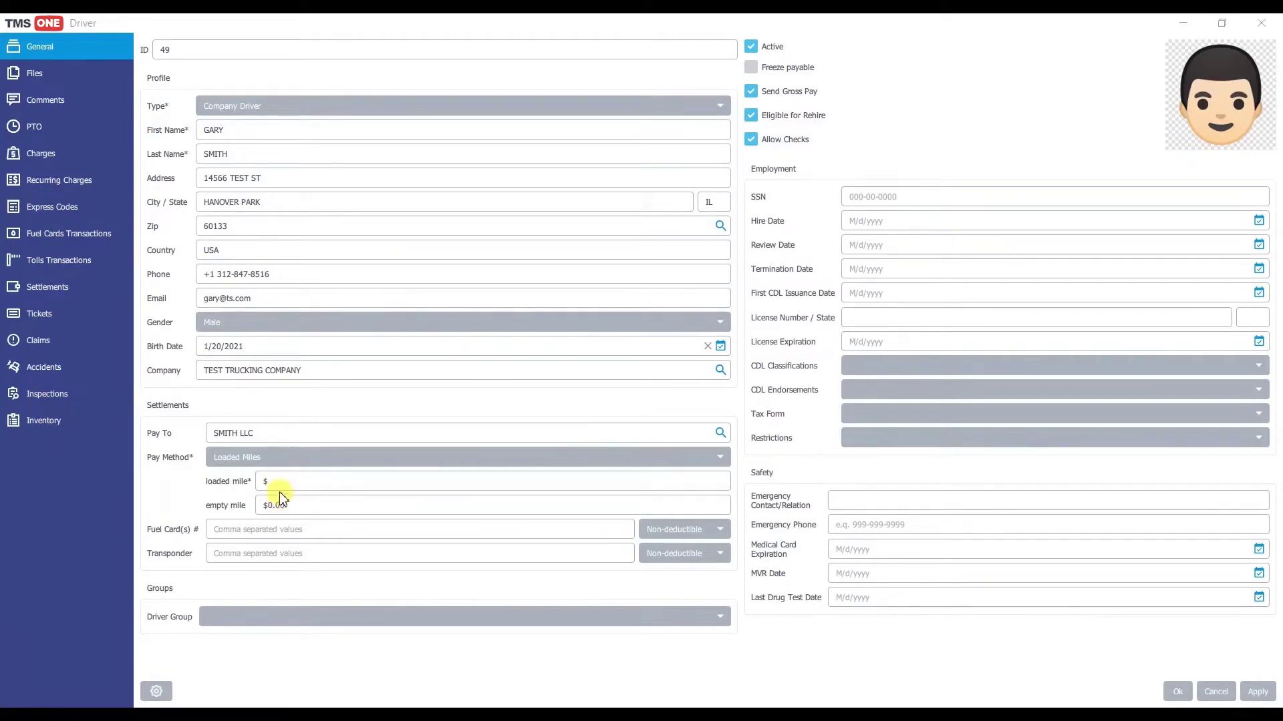
Step: Try Percent, then settle on Flat Salary with an amount of 1500
left_click(286, 458)
left_click(275, 507)
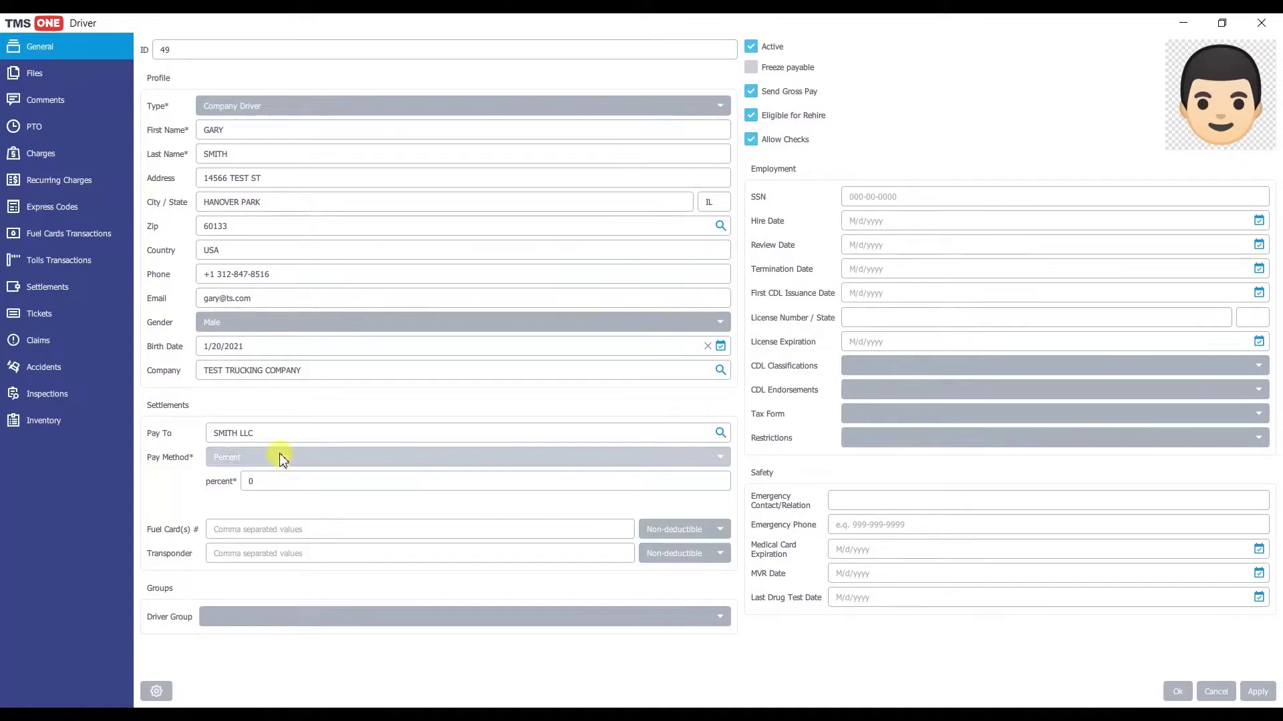
left_click(279, 457)
left_click(258, 525)
type("1")
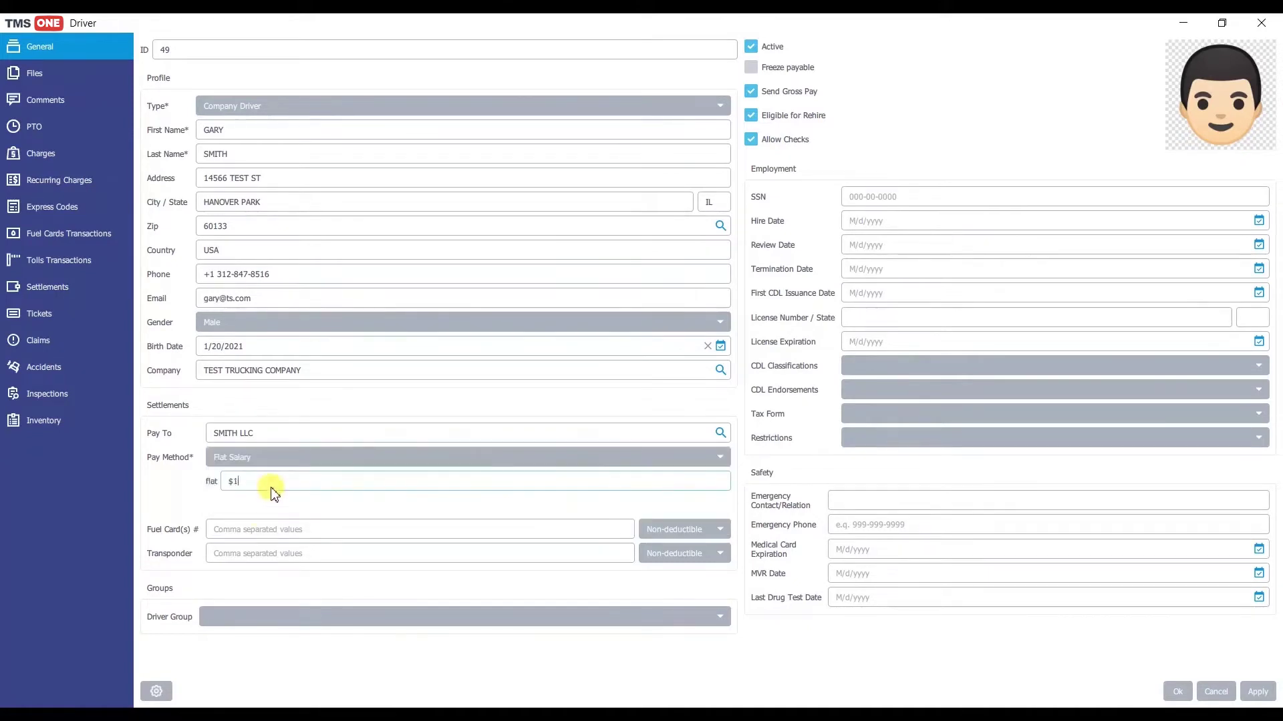
type("500")
Step: Confirm the $1,500.00 flat pay and enter the comma-separated fuel card numbers
left_click(262, 531)
left_click(259, 533)
type("1234")
type("5,6")
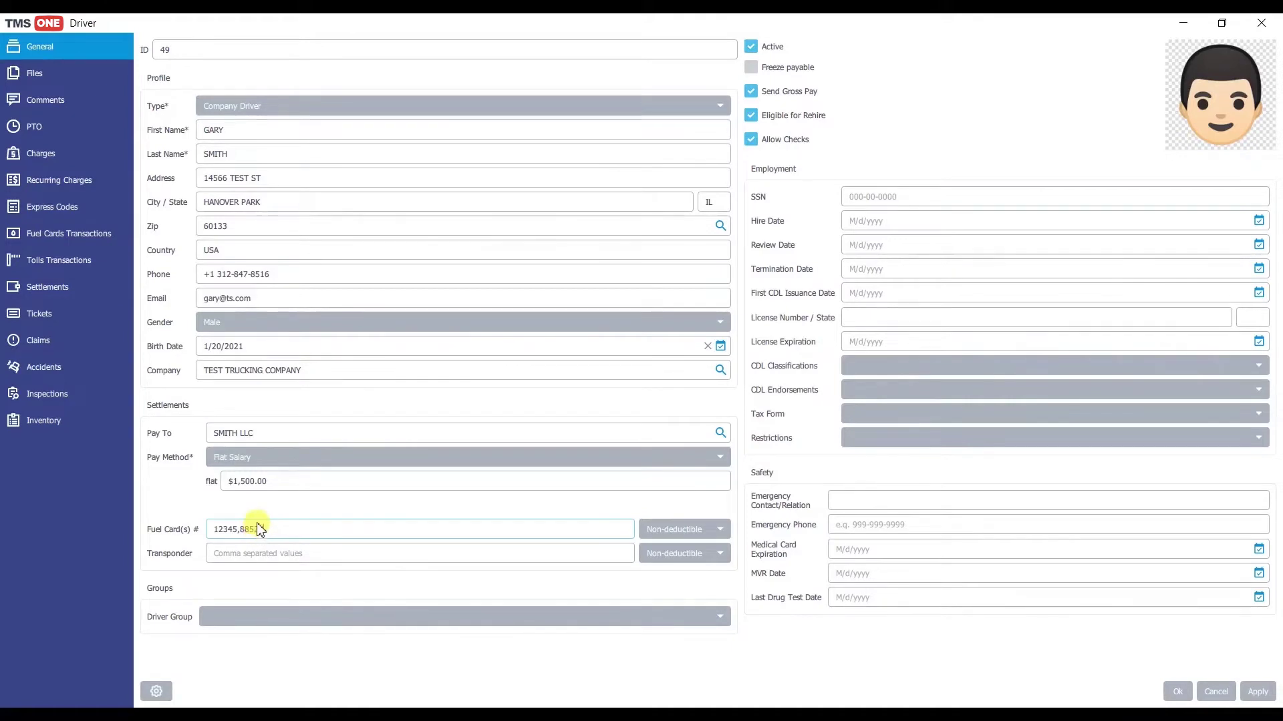
left_click(249, 558)
Step: Enter the driver's transponder number in the Transponder field
type("124885990")
type("3")
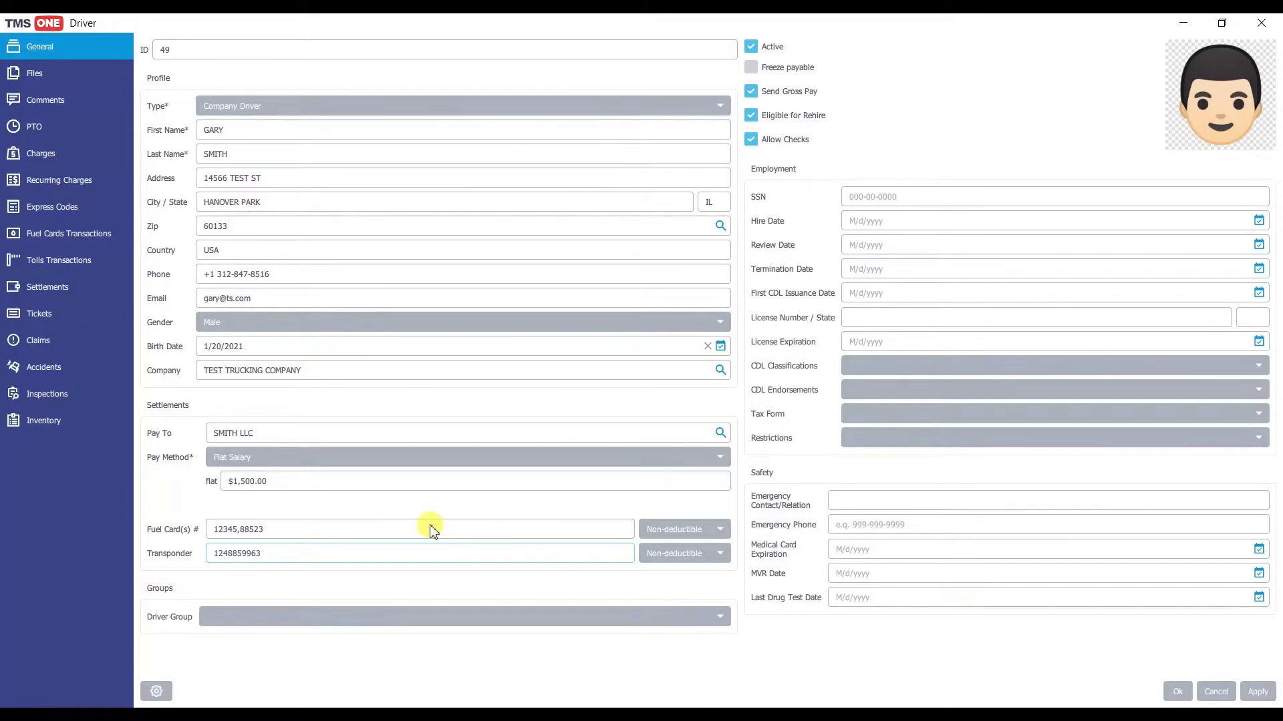
left_click(672, 530)
Step: Deduct fuel card charges from the Driver and keep the transponder Non-deductible
left_click(671, 549)
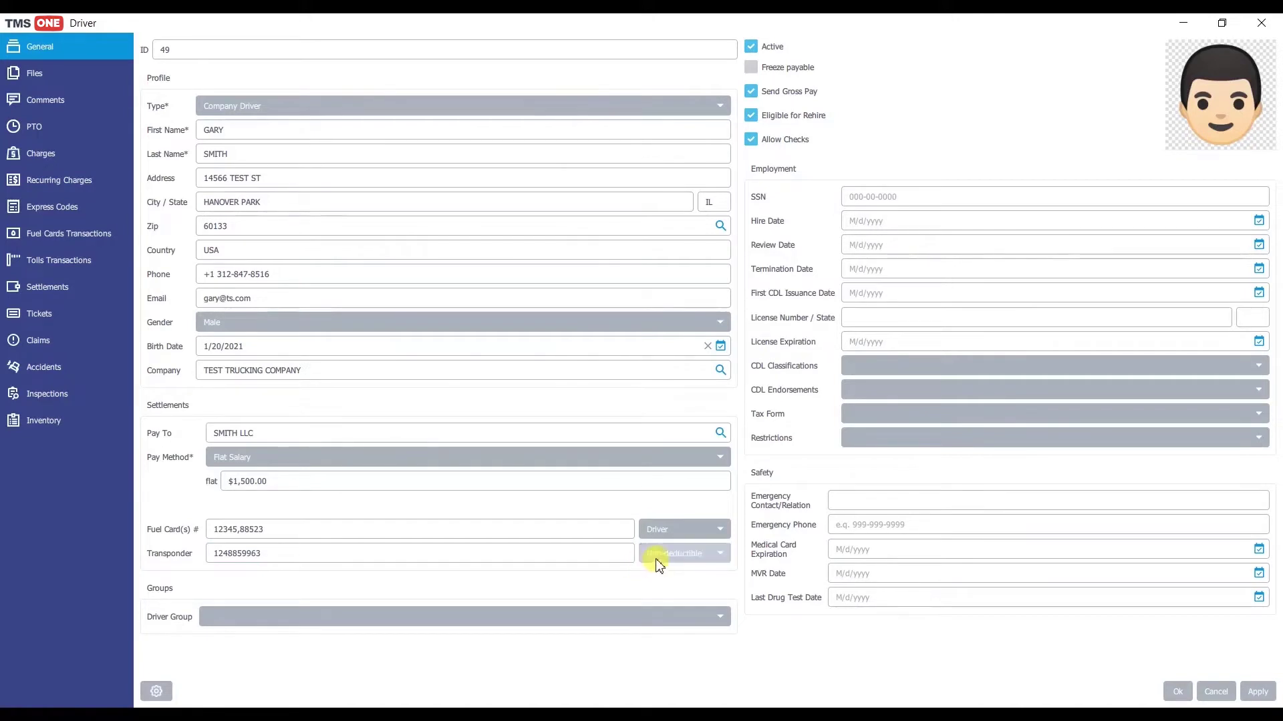
left_click(658, 559)
left_click(660, 557)
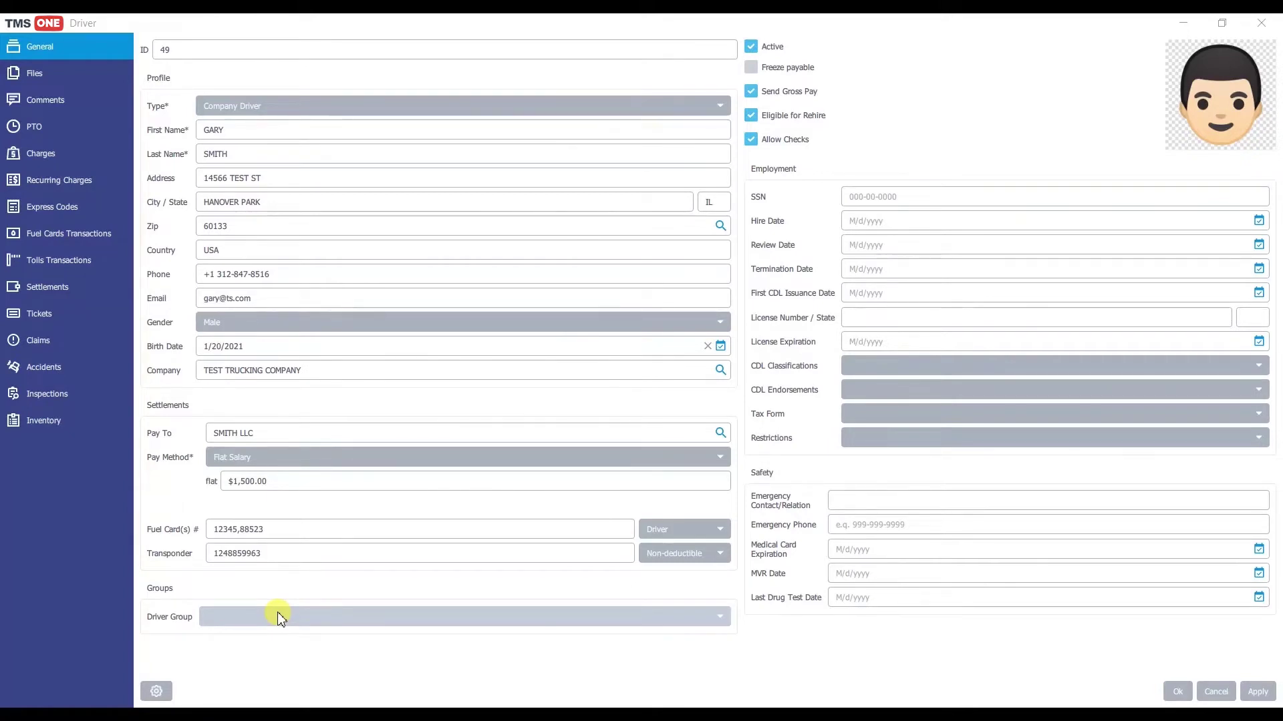
Step: Add the driver to the dispatch group and COMPANY DRIVERS, making COMPANY DRIVERS the default
left_click(280, 617)
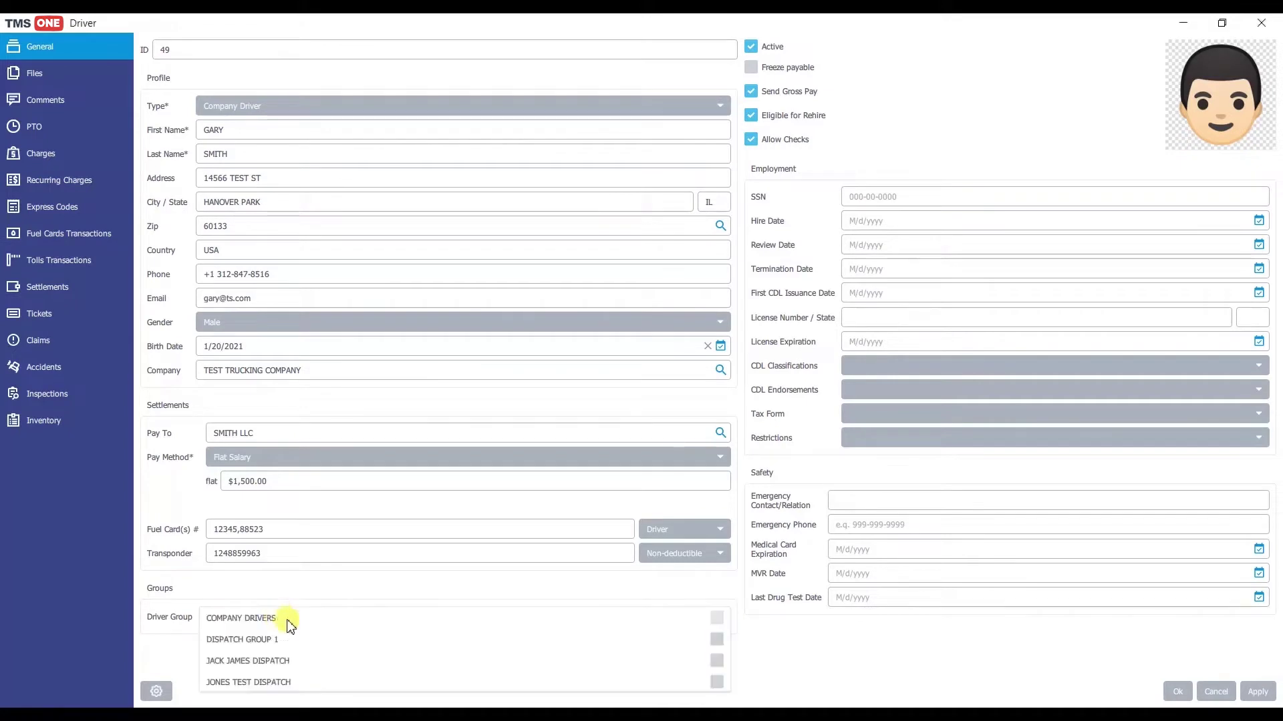
left_click(716, 661)
left_click(716, 576)
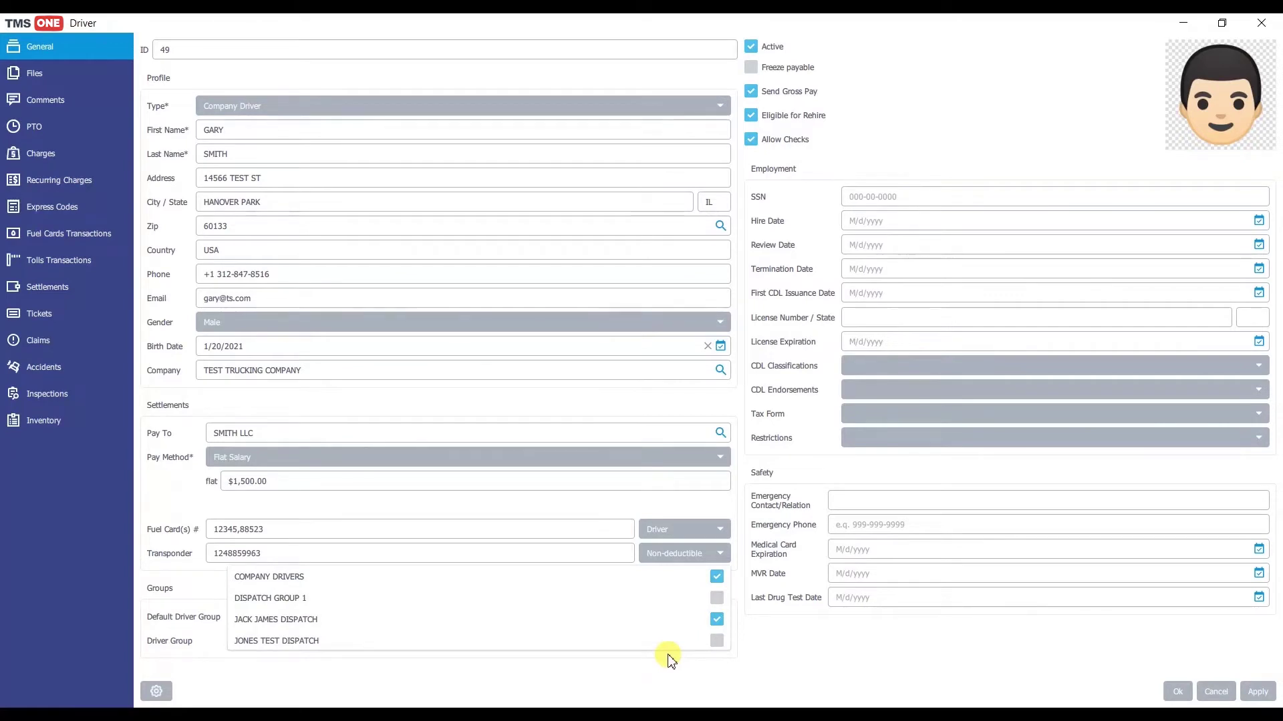
left_click(192, 621)
left_click(274, 621)
left_click(284, 628)
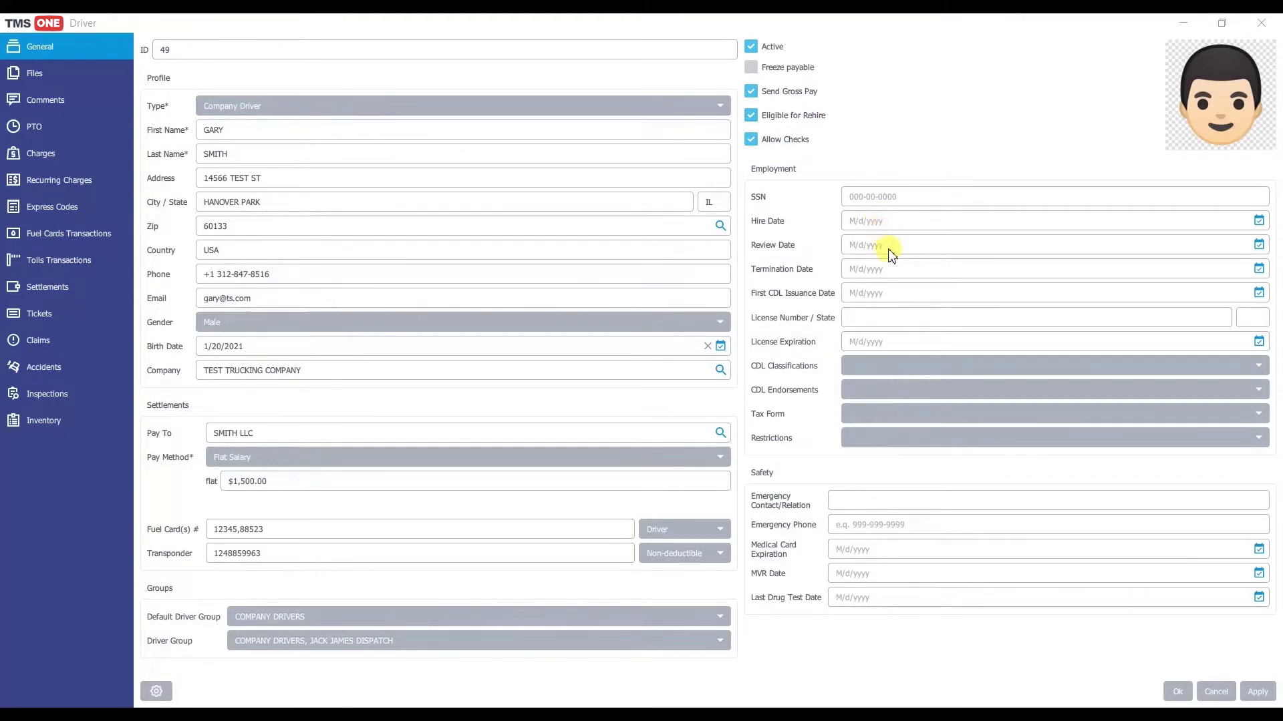
Step: Enter the driver's SSN and set the hire date to 1/4/2021
left_click(885, 206)
left_click(1258, 221)
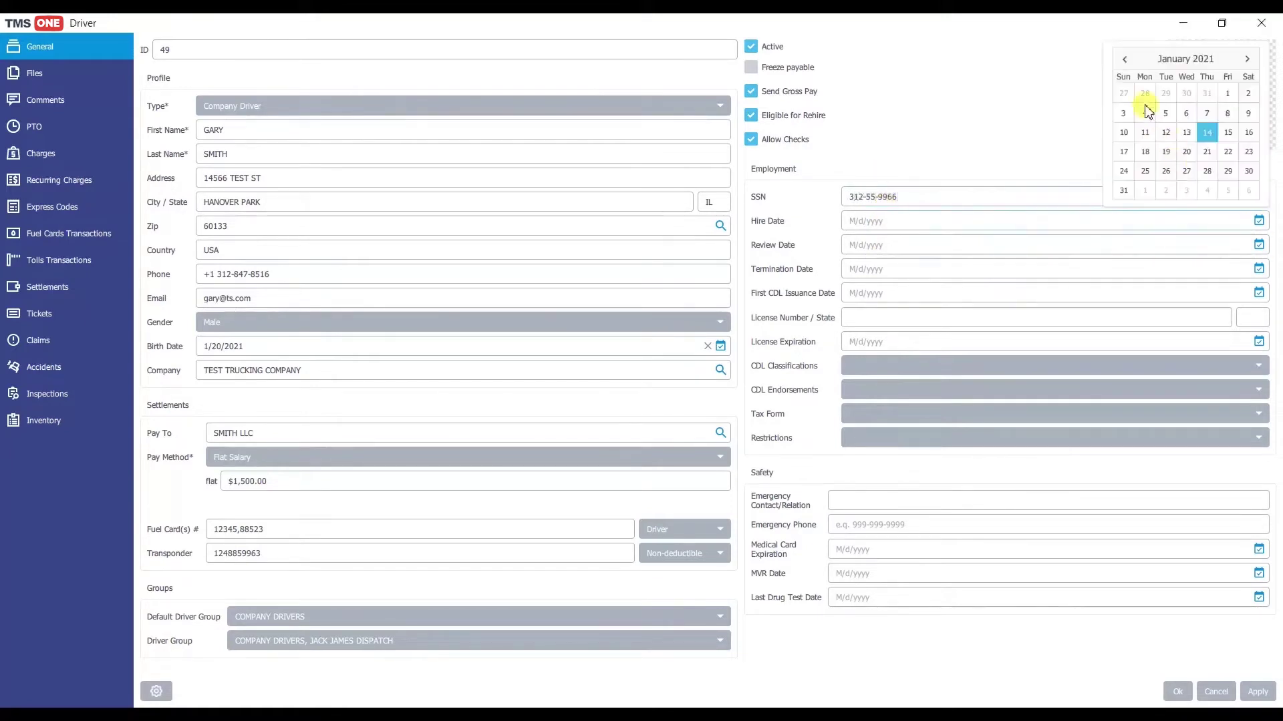
left_click(1145, 113)
Step: Set the review date to 4/22/2021 and first CDL issuance to 9/14/2020
left_click(1258, 245)
left_click(1247, 83)
left_click(1247, 83)
left_click(1246, 83)
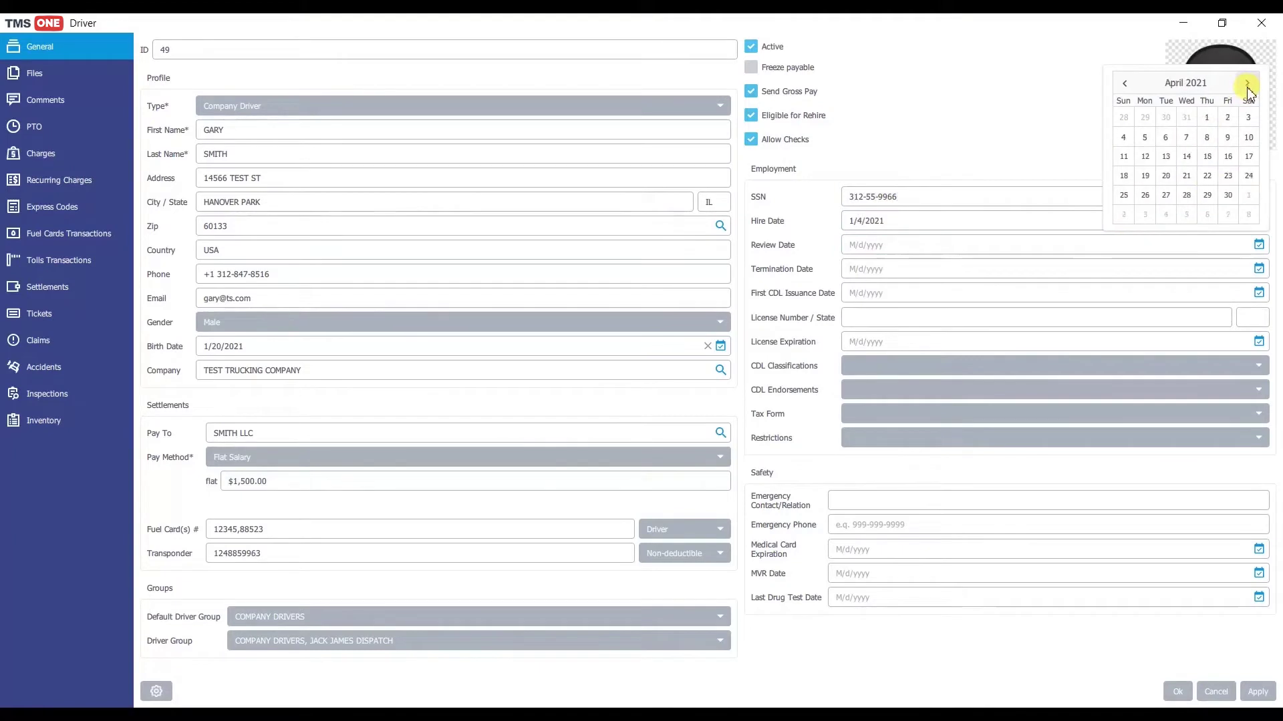
left_click(1206, 175)
left_click(1259, 293)
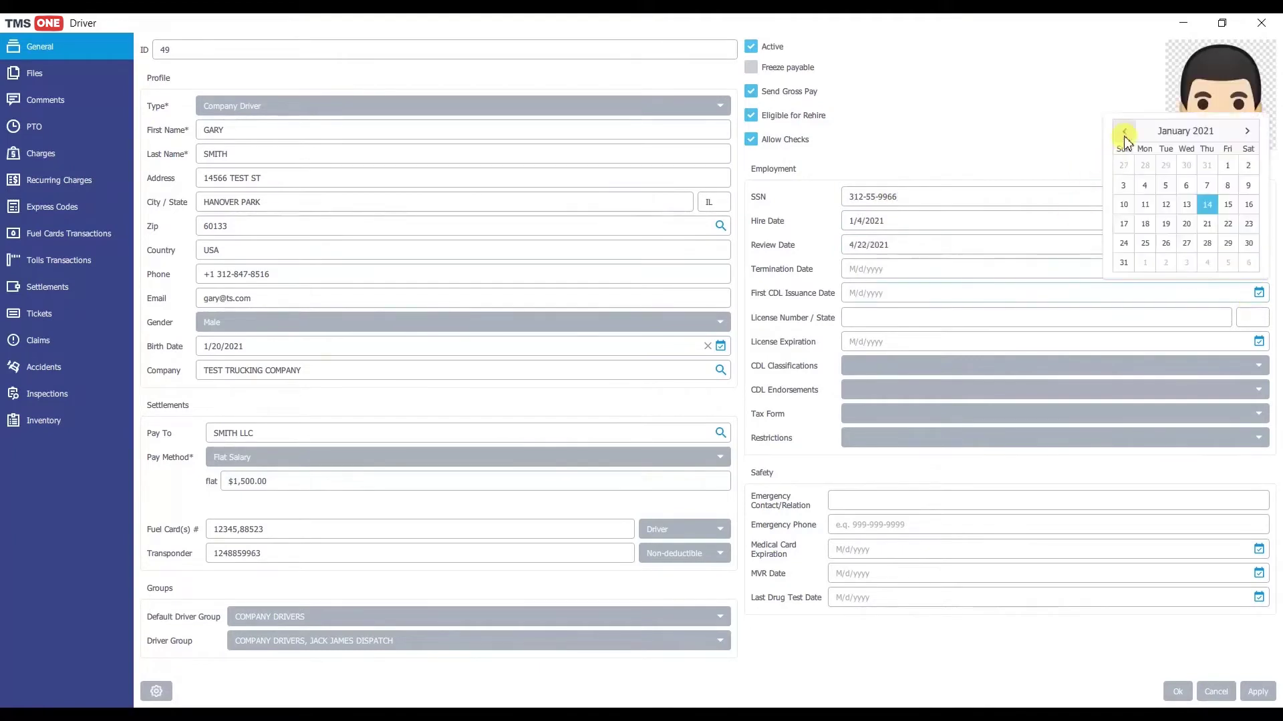
left_click(1125, 131)
left_click(1124, 131)
left_click(1124, 131)
left_click(1124, 131)
left_click(1143, 205)
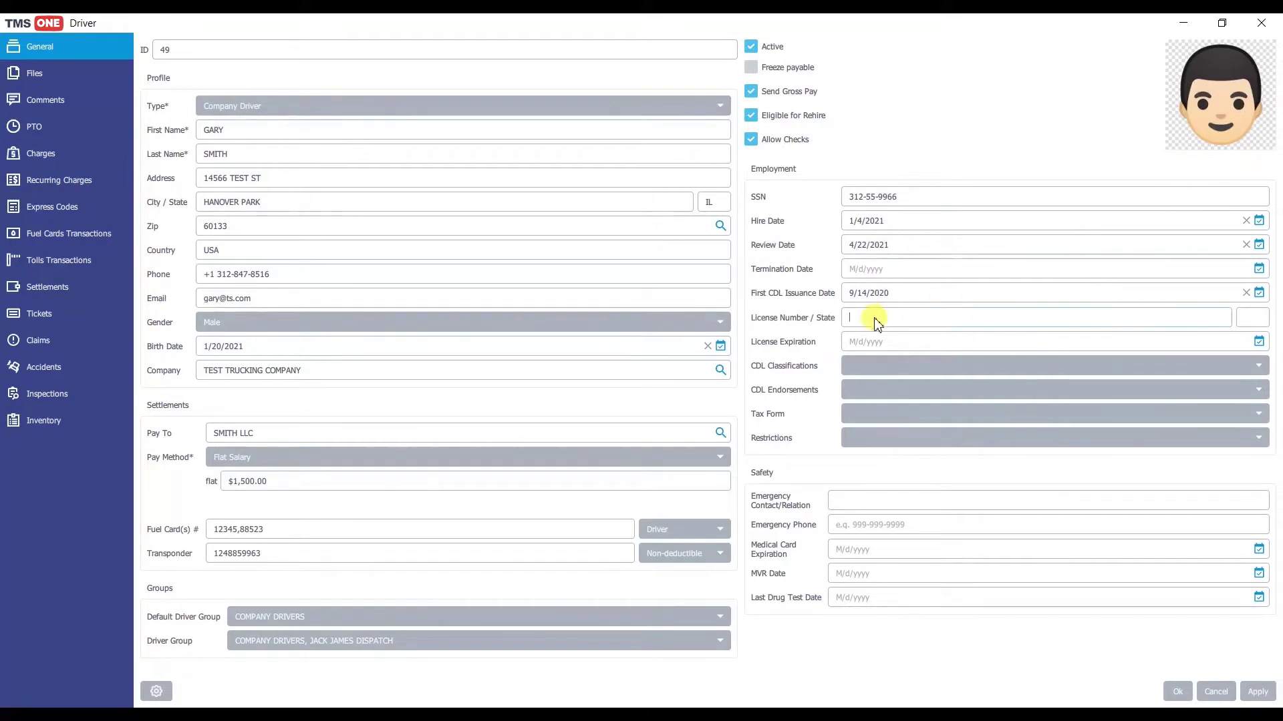
Step: Enter the driver's license number and set license expiration to 5/28/2021
left_click(1258, 341)
left_click(1249, 181)
left_click(1249, 180)
left_click(1249, 180)
left_click(1249, 181)
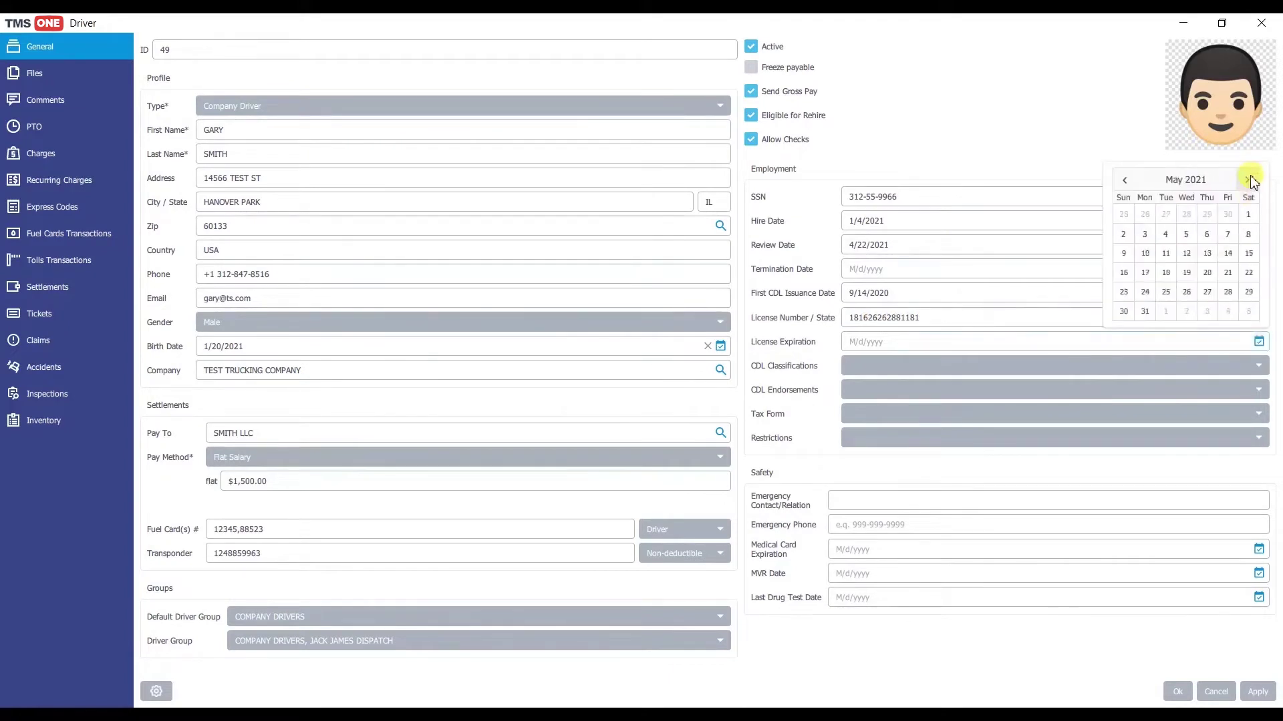
left_click(1227, 292)
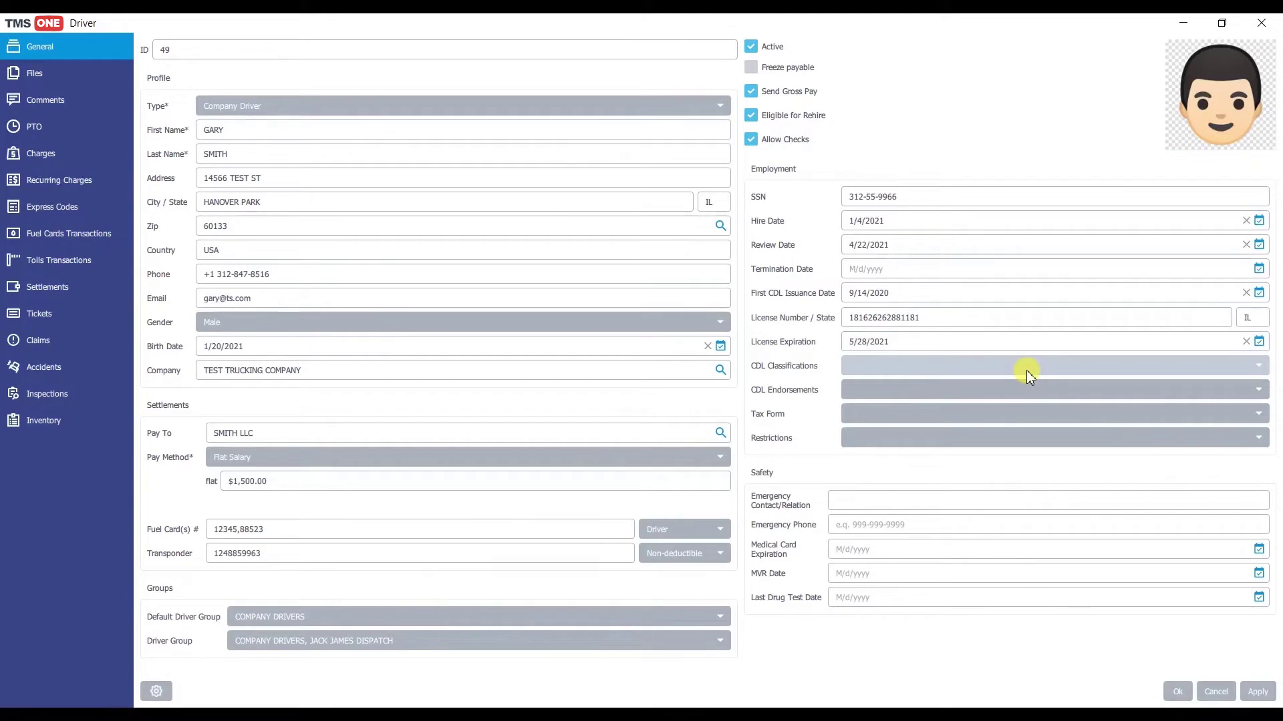
left_click(984, 369)
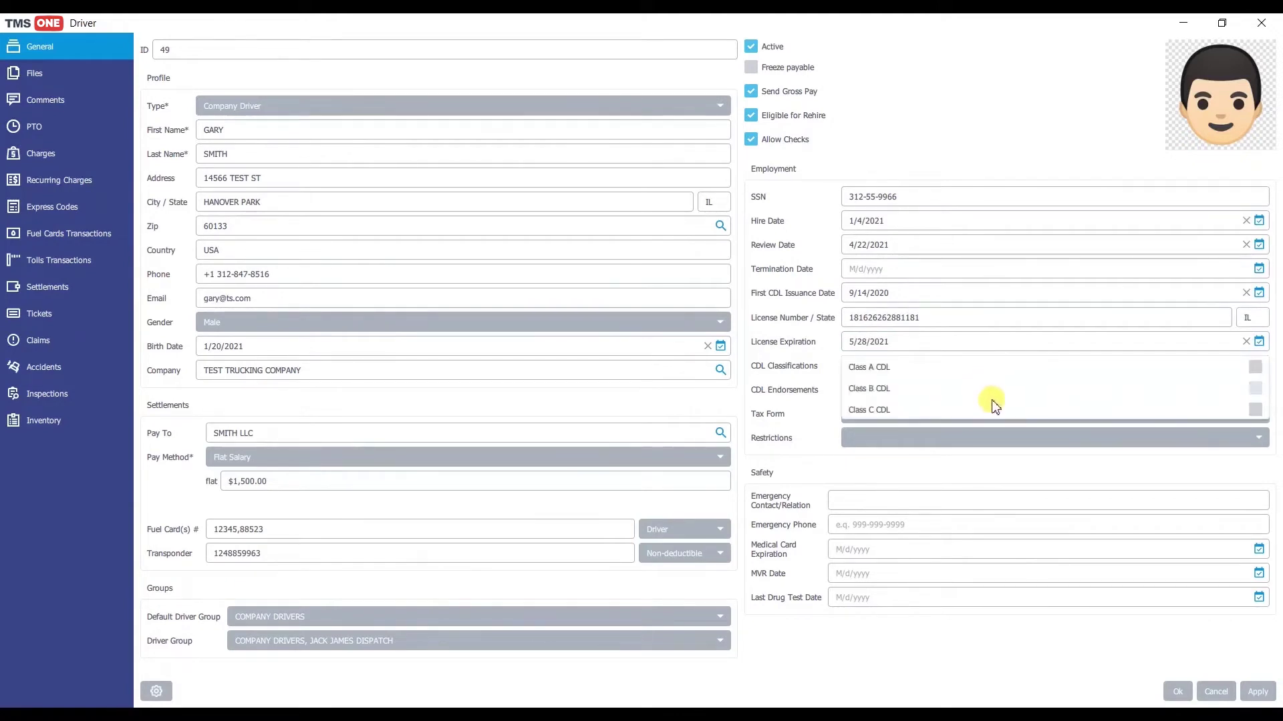
Step: Add CDL classifications A, B and C
left_click(1255, 368)
left_click(1254, 389)
left_click(1255, 410)
left_click(815, 384)
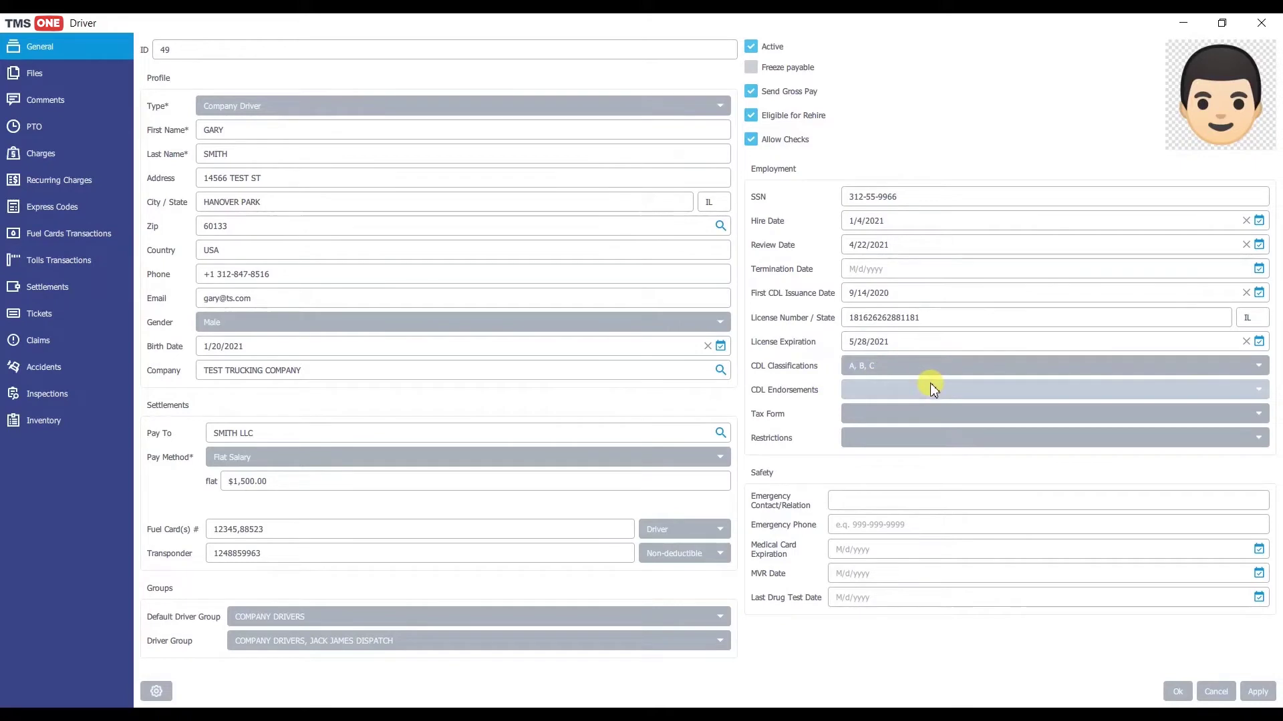
Step: Add the X, N and V endorsements and set the tax form to 1099
left_click(958, 389)
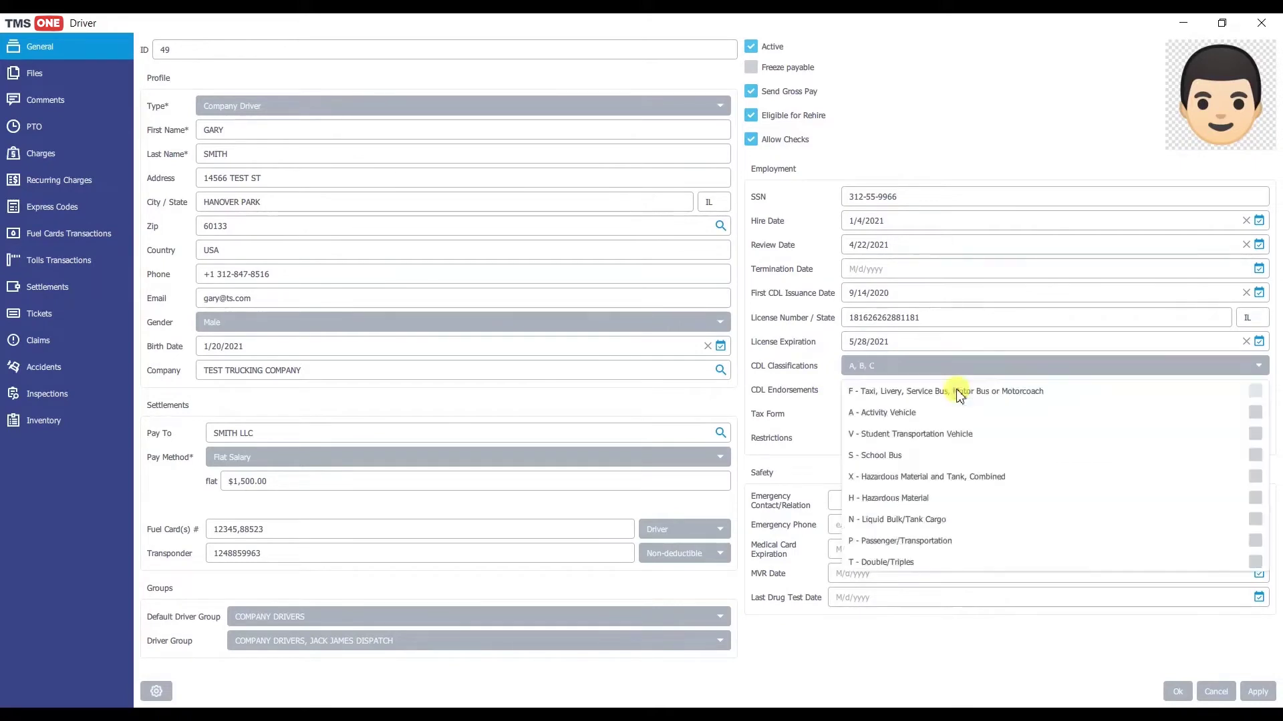
left_click(1254, 478)
left_click(1255, 519)
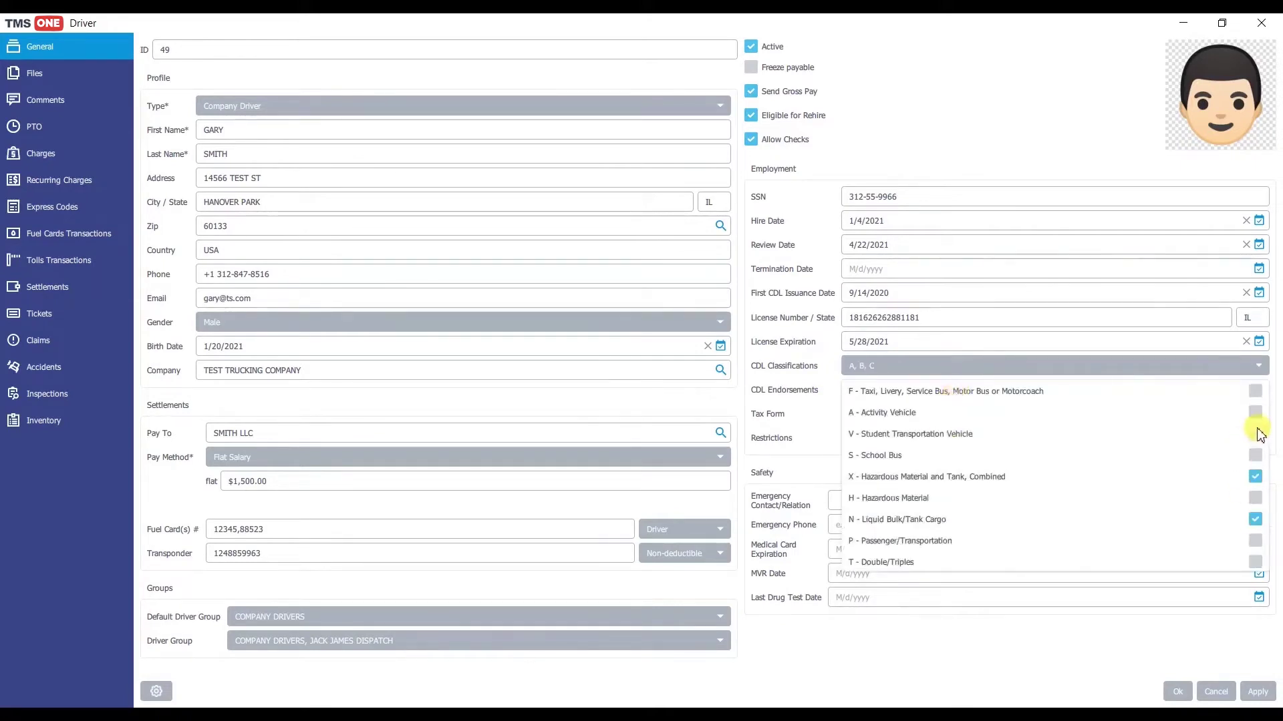
left_click(1255, 434)
left_click(795, 405)
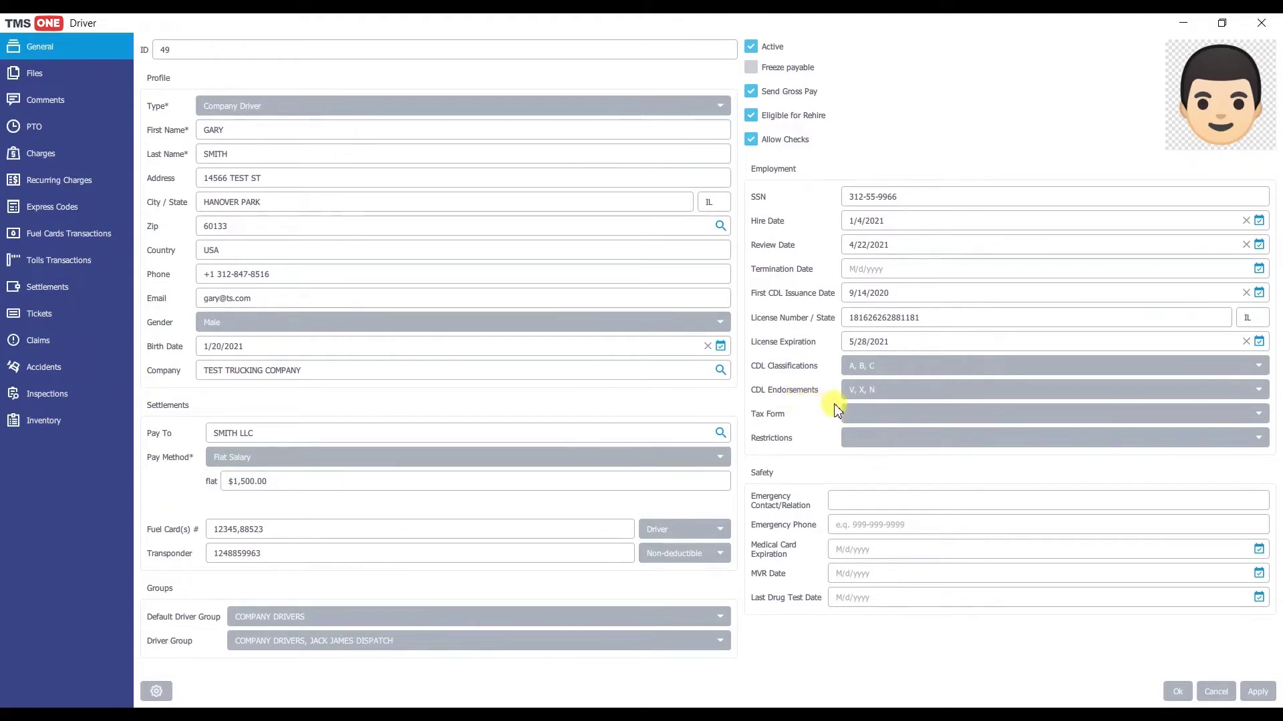
left_click(892, 420)
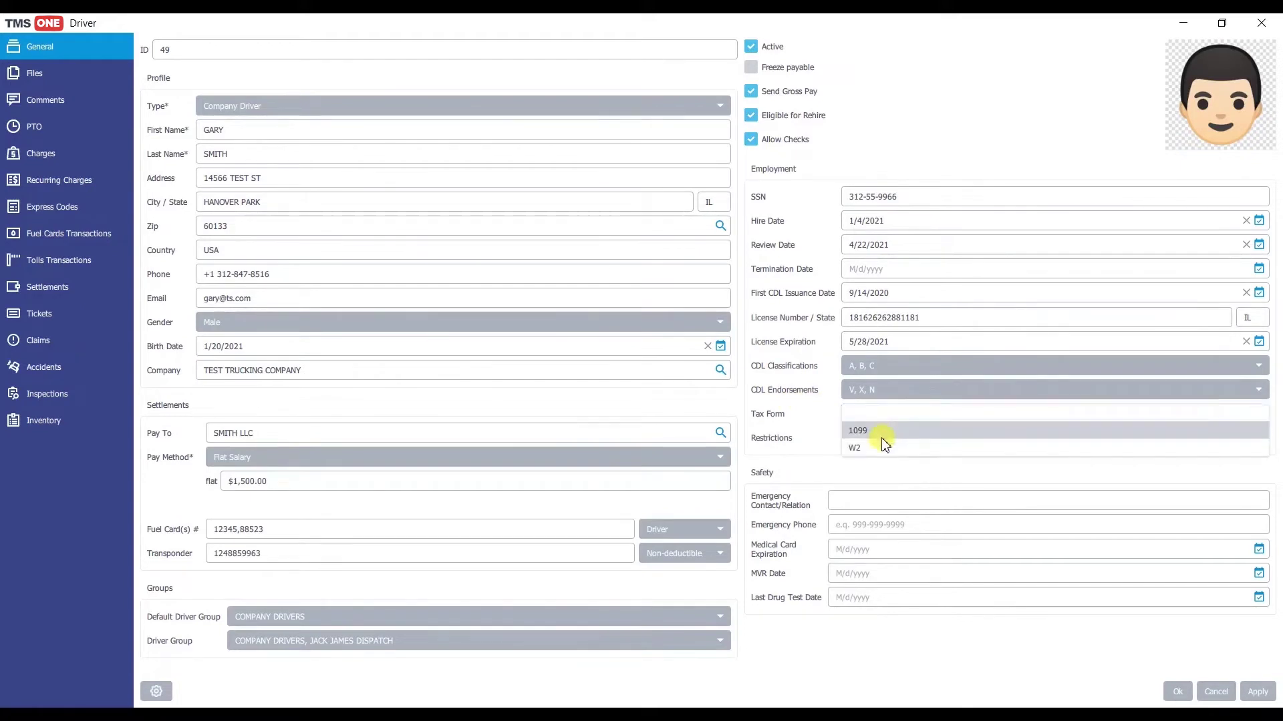
left_click(881, 432)
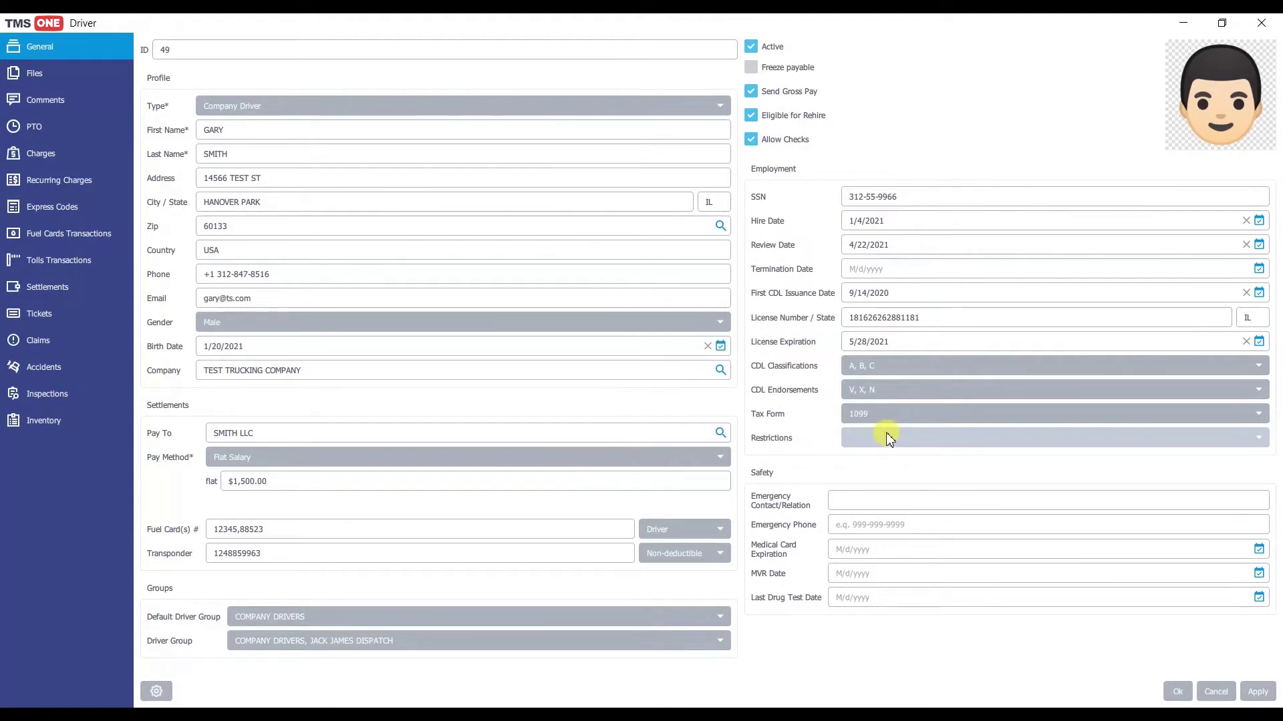
Step: Tick license restrictions B, K, O, U and V
left_click(891, 438)
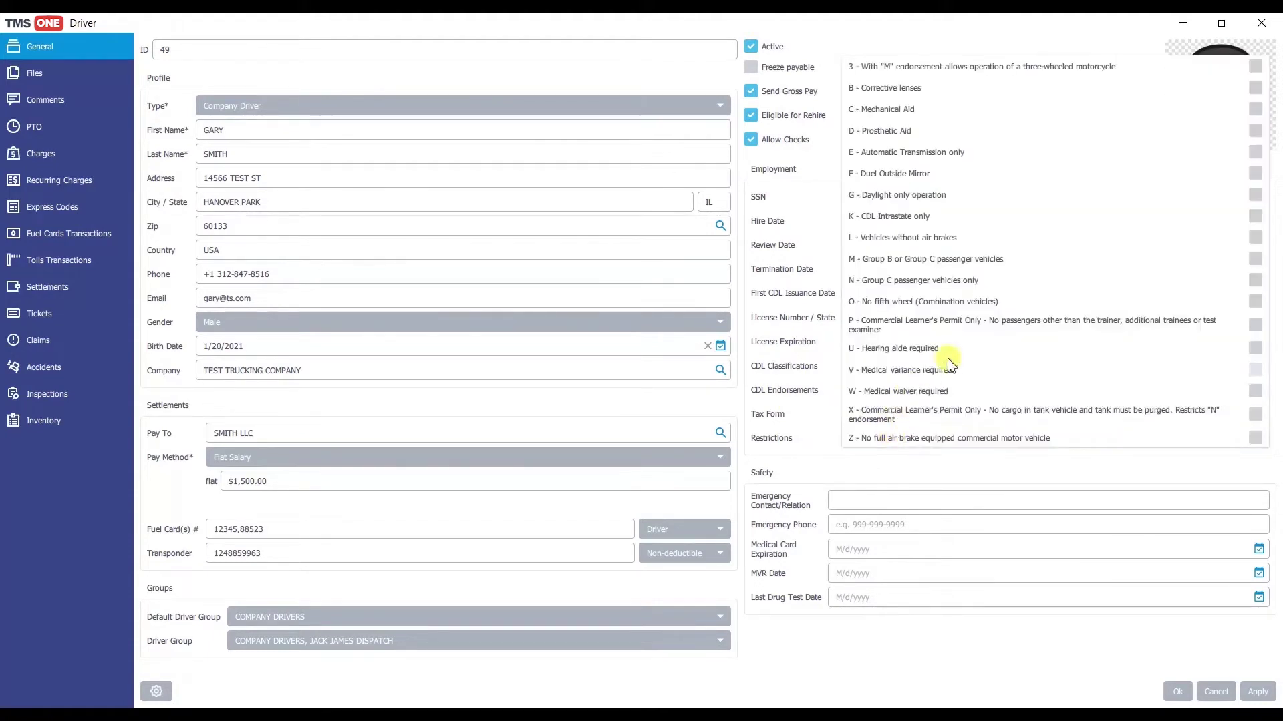
left_click(1255, 87)
left_click(1255, 216)
left_click(1254, 301)
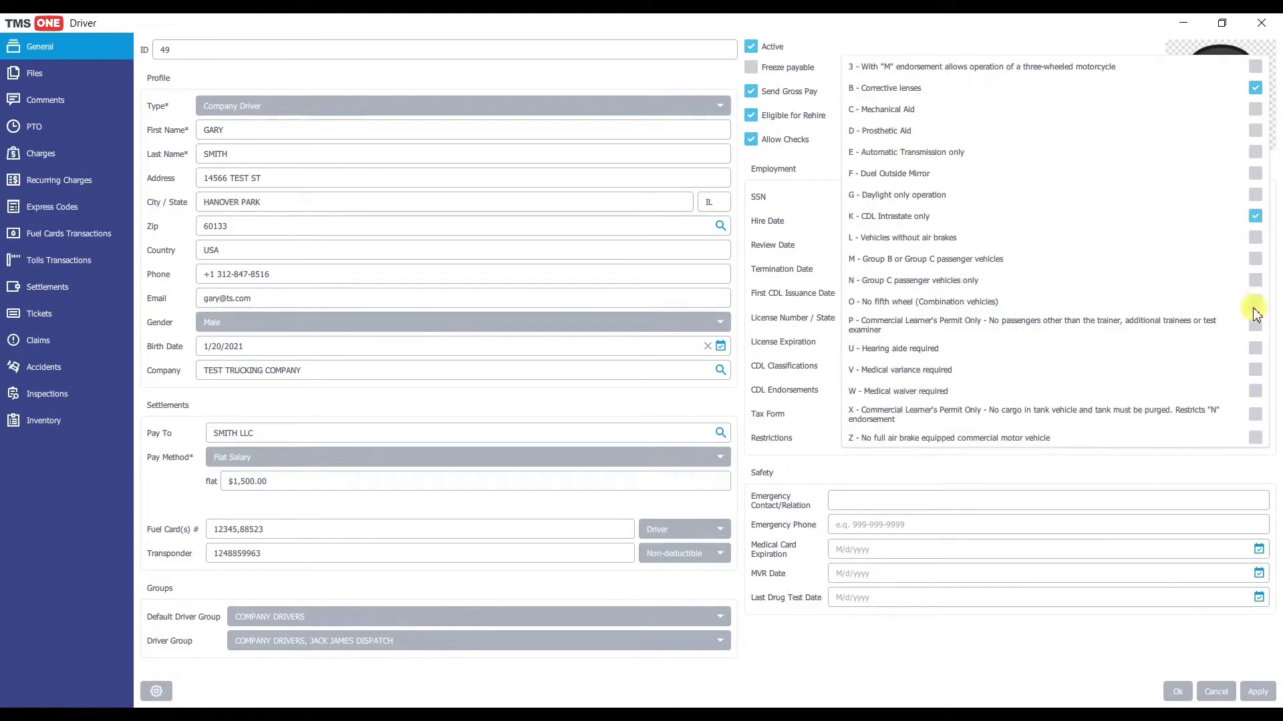
left_click(1254, 348)
left_click(1255, 370)
left_click(1099, 471)
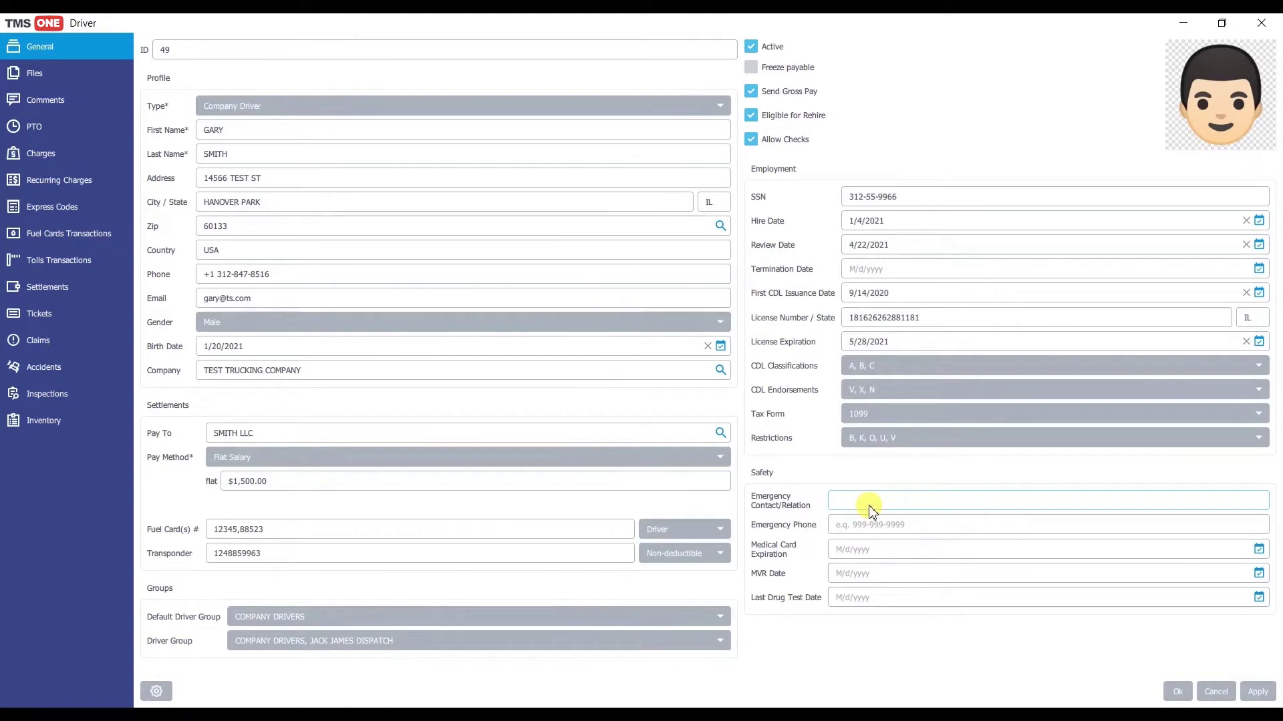
Step: Enter the emergency contact's name and phone number
type("JANE SMITH WIFE")
left_click(859, 524)
left_click(855, 555)
Step: Set medical card expiration to 5/20/2021 and MVR date to 3/16/2021
left_click(1259, 549)
left_click(1246, 388)
left_click(1246, 387)
left_click(1246, 388)
left_click(1247, 388)
left_click(1206, 480)
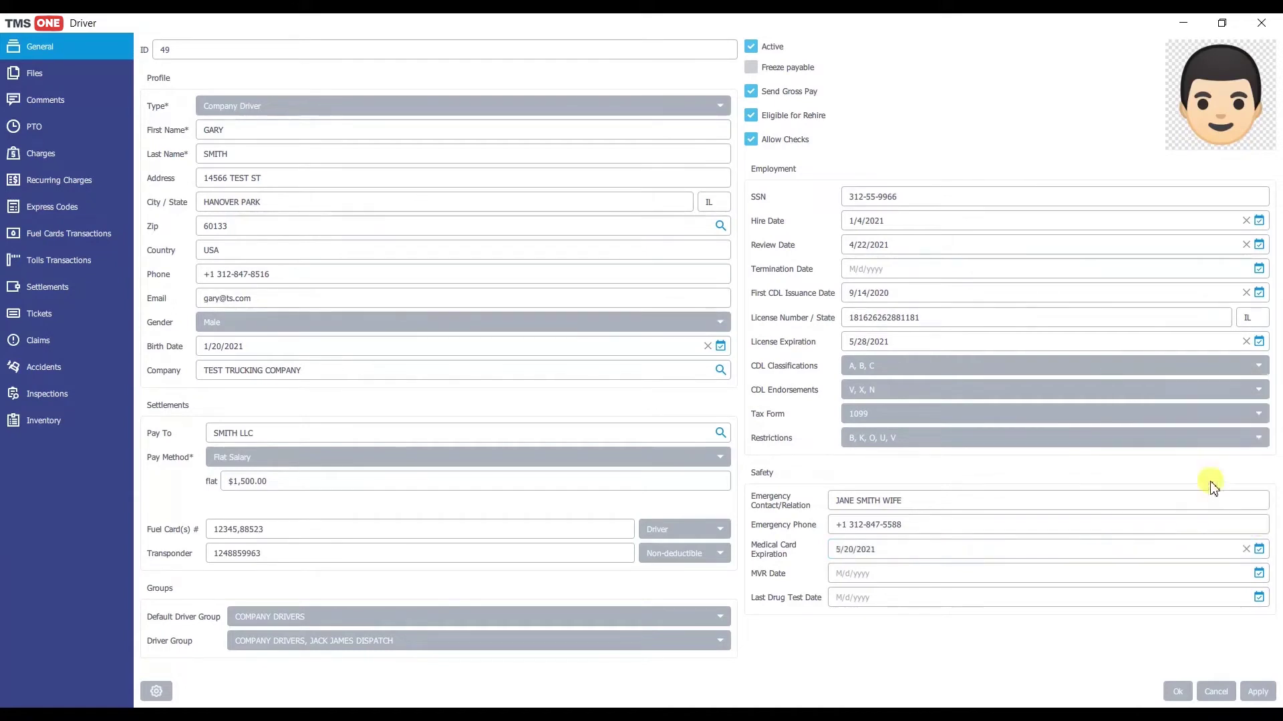
left_click(1259, 575)
left_click(1247, 412)
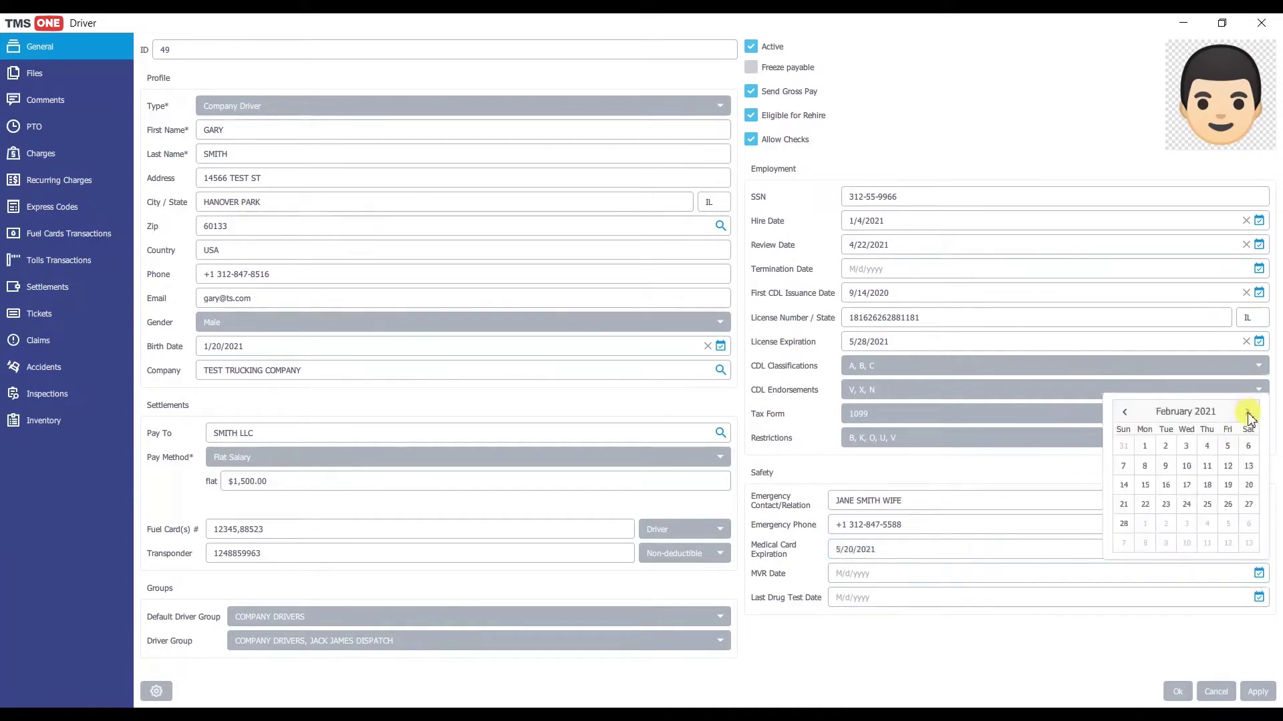
left_click(1246, 412)
left_click(1165, 485)
Step: Set the last drug test date to 11/17/2020 and save the new driver
left_click(1259, 597)
left_click(1124, 436)
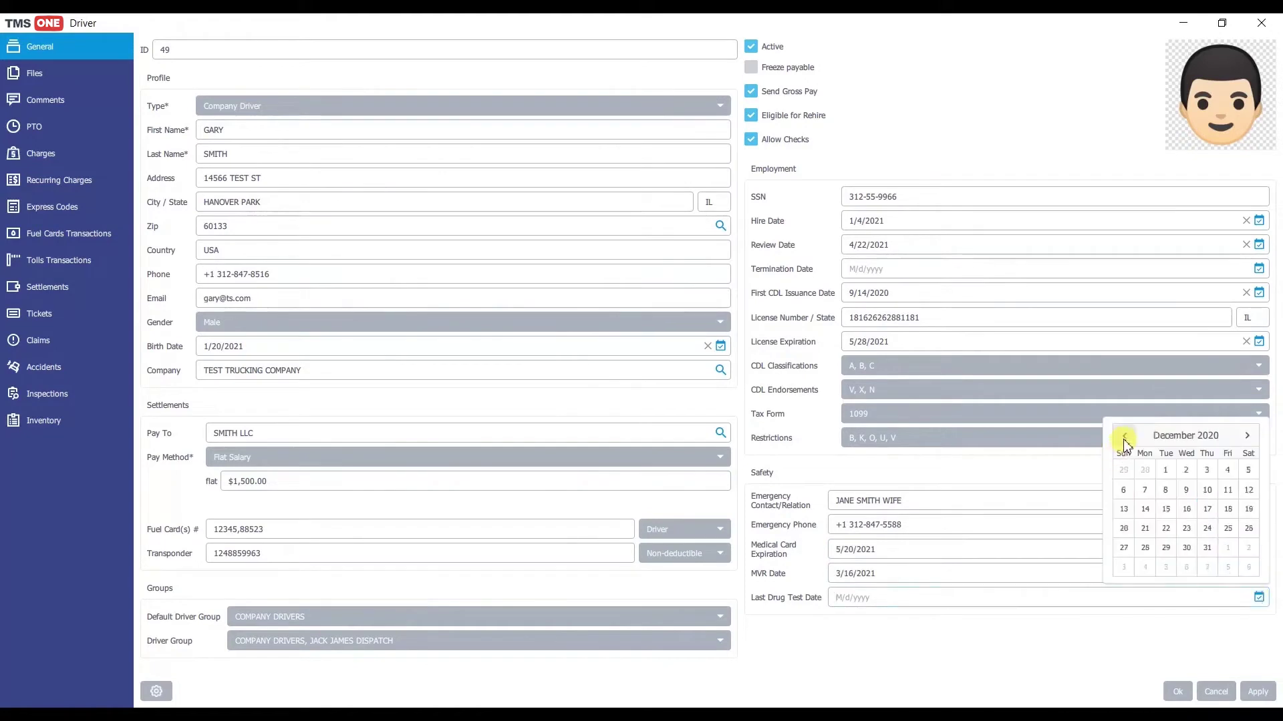
left_click(1124, 435)
left_click(1166, 529)
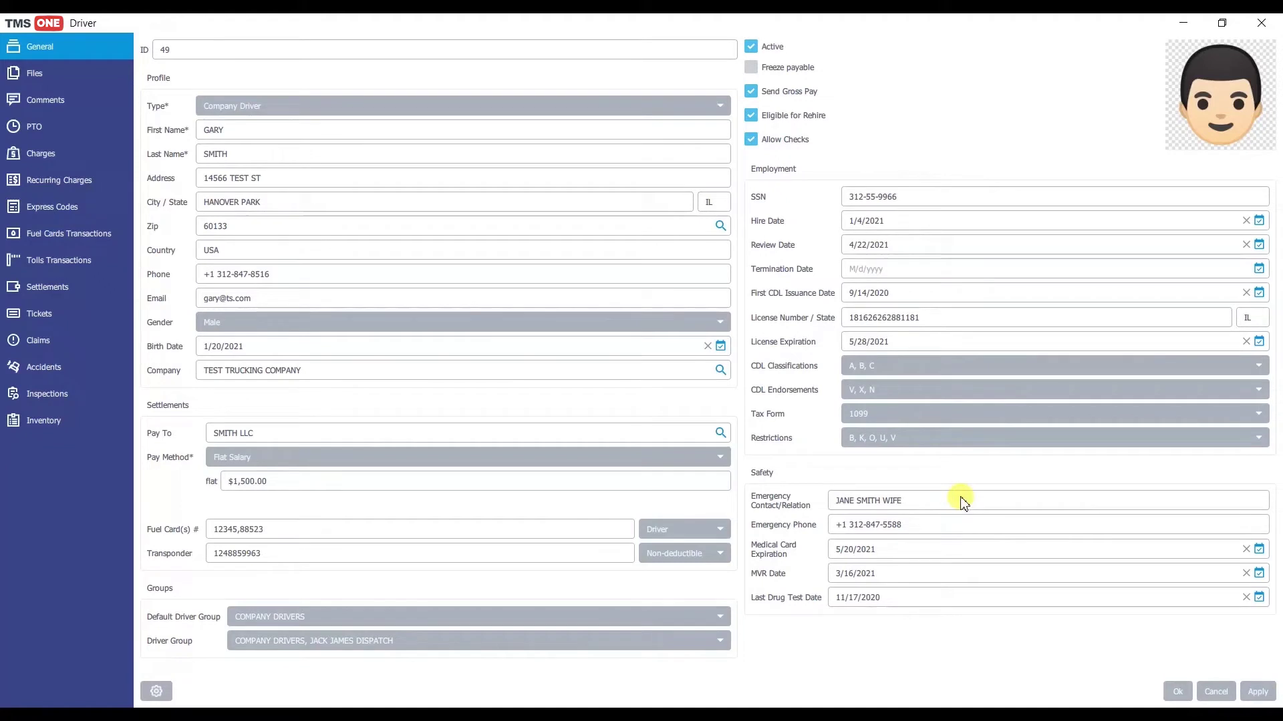
left_click(1180, 692)
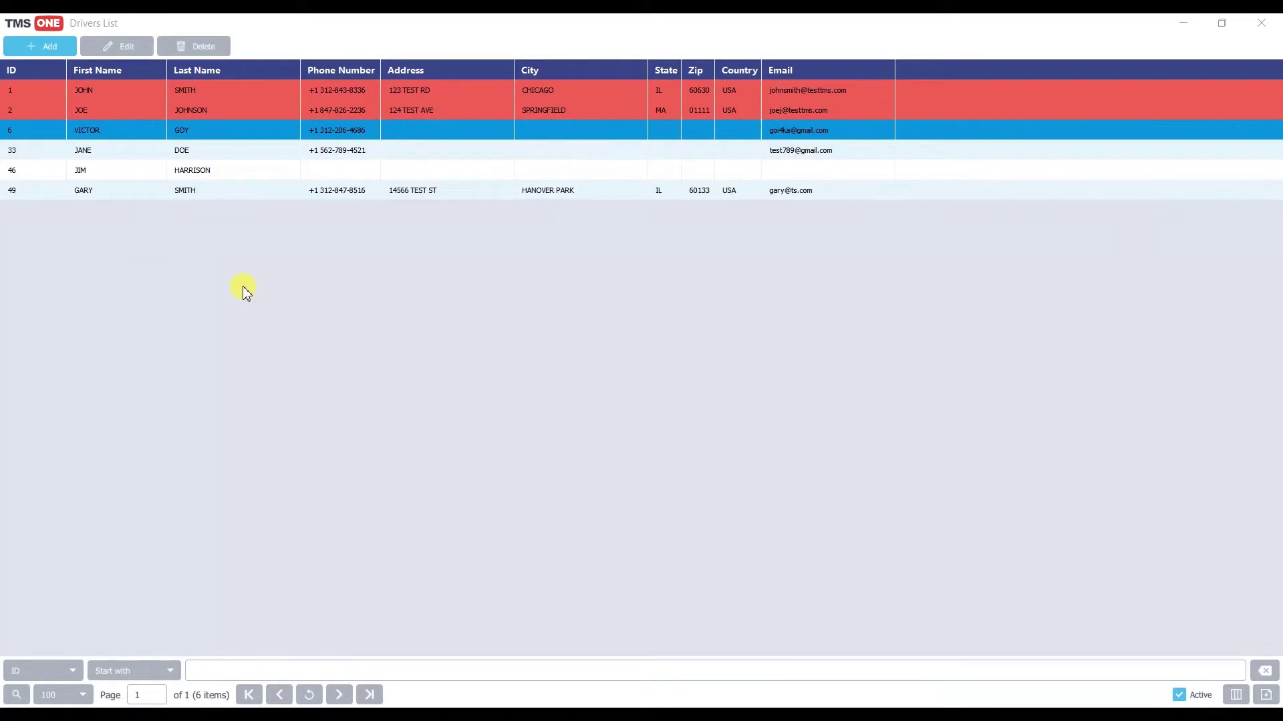
Step: Open driver 1's profile from the Drivers List
left_click(162, 90)
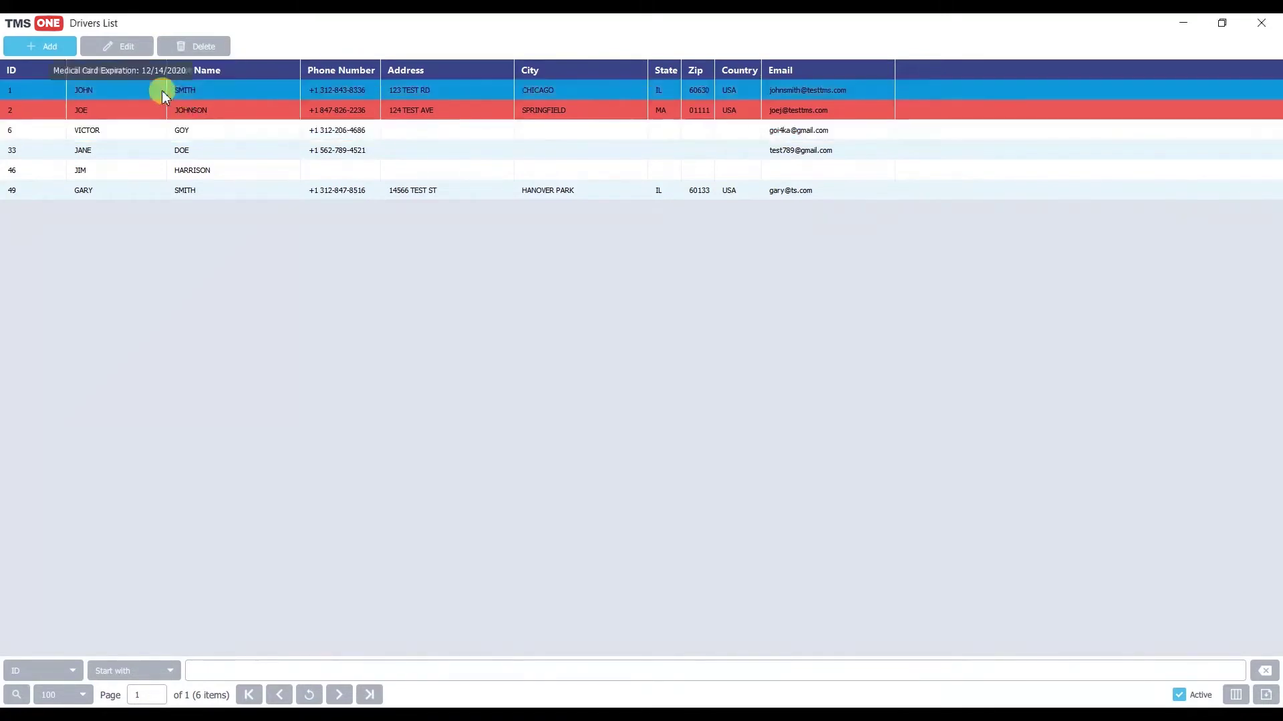
double_click(162, 90)
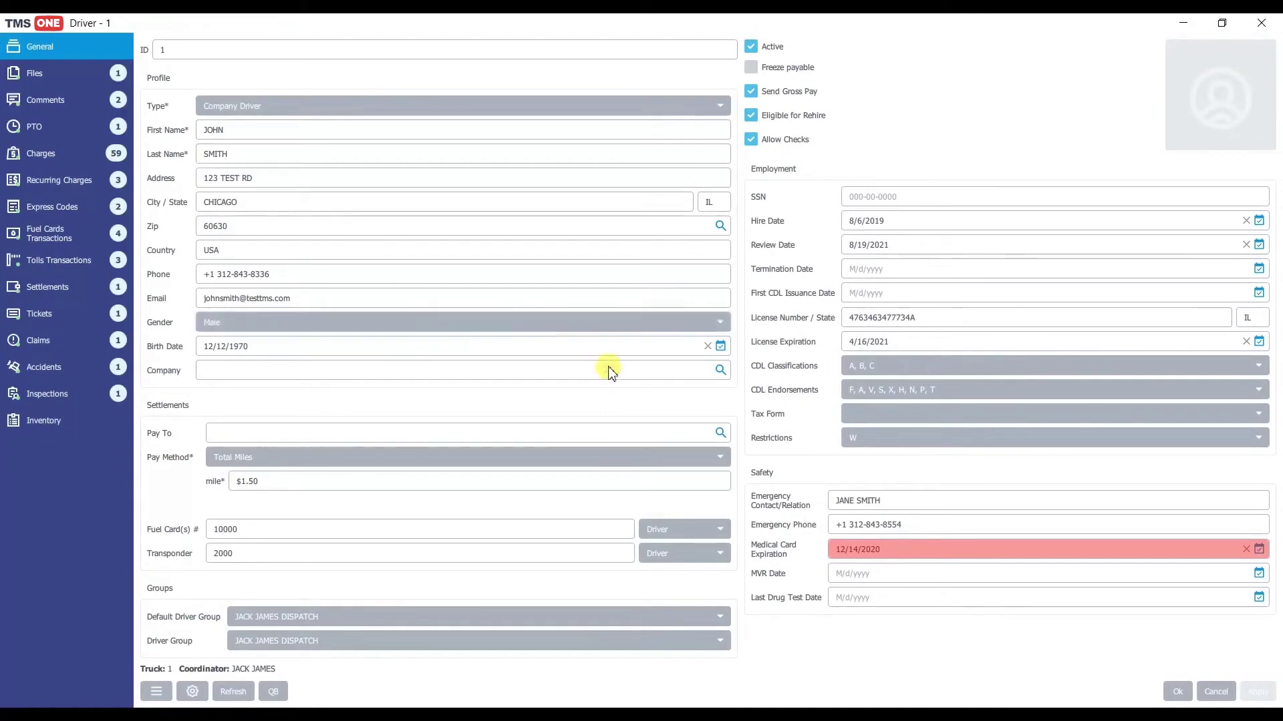
left_click(1259, 549)
Step: Change driver 1's medical card expiration to 4/22/2021
left_click(1248, 389)
left_click(1248, 388)
left_click(1207, 480)
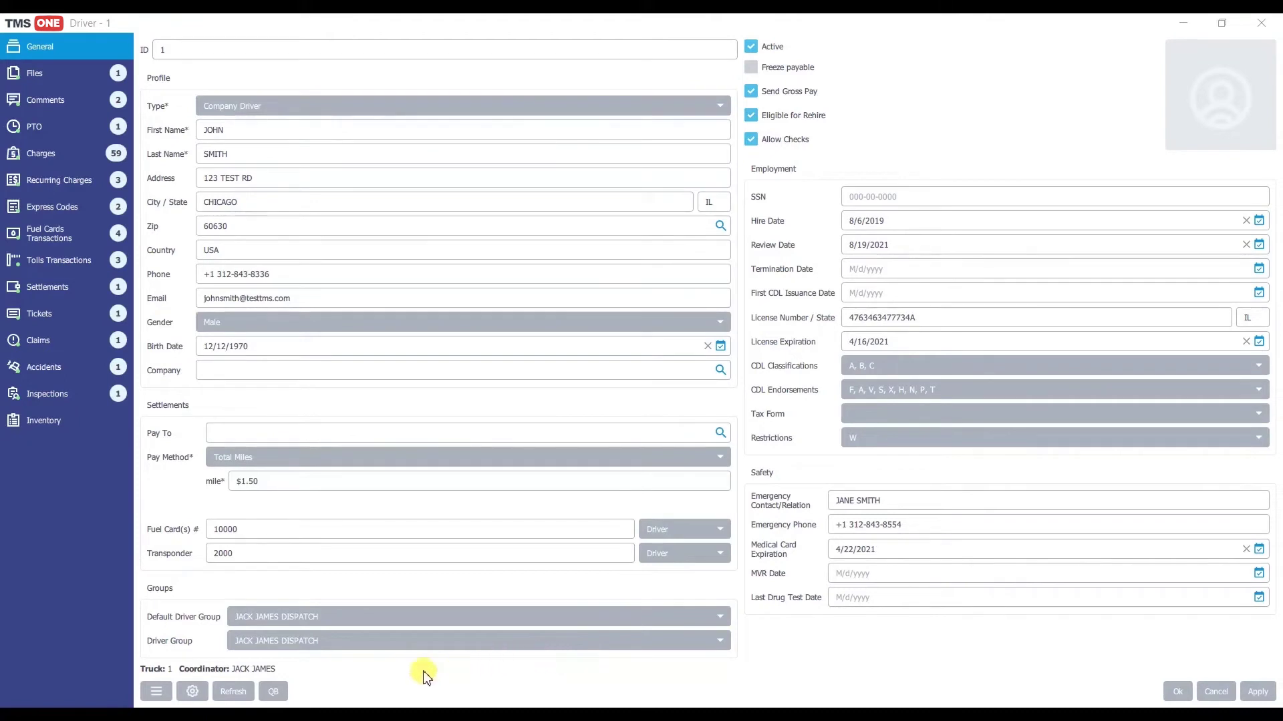
left_click(156, 692)
left_click(185, 667)
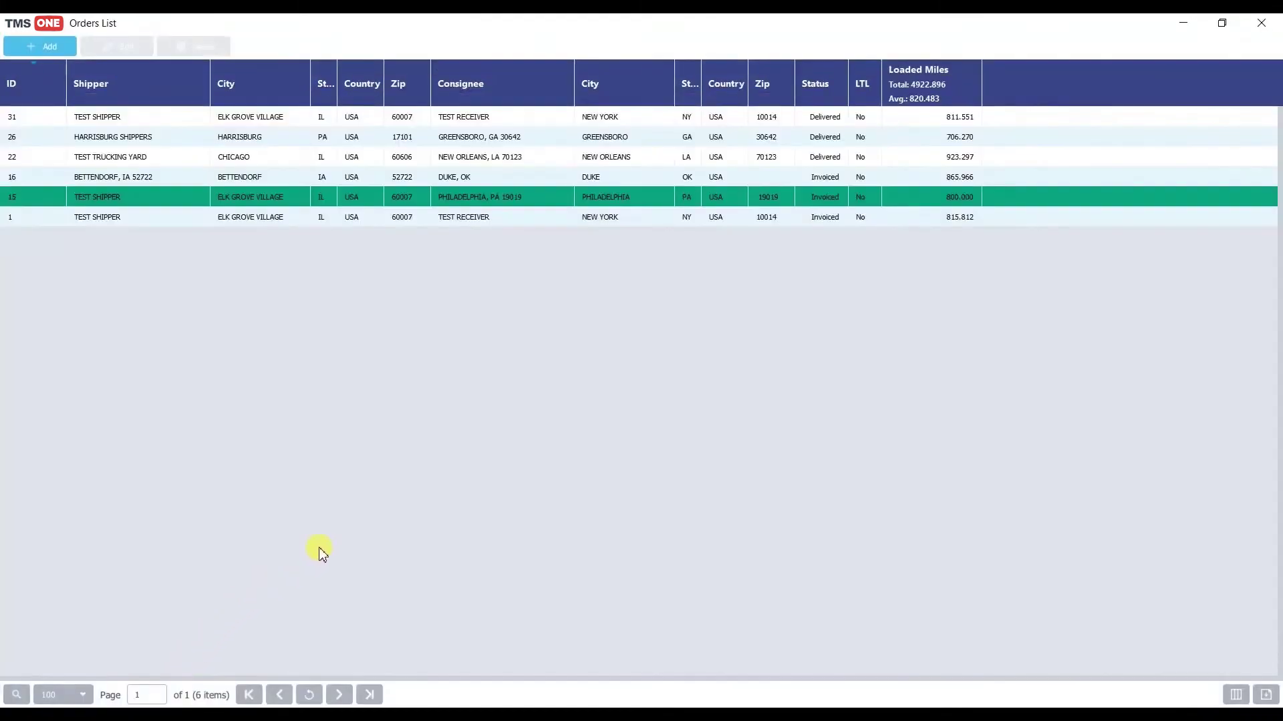
left_click(1260, 23)
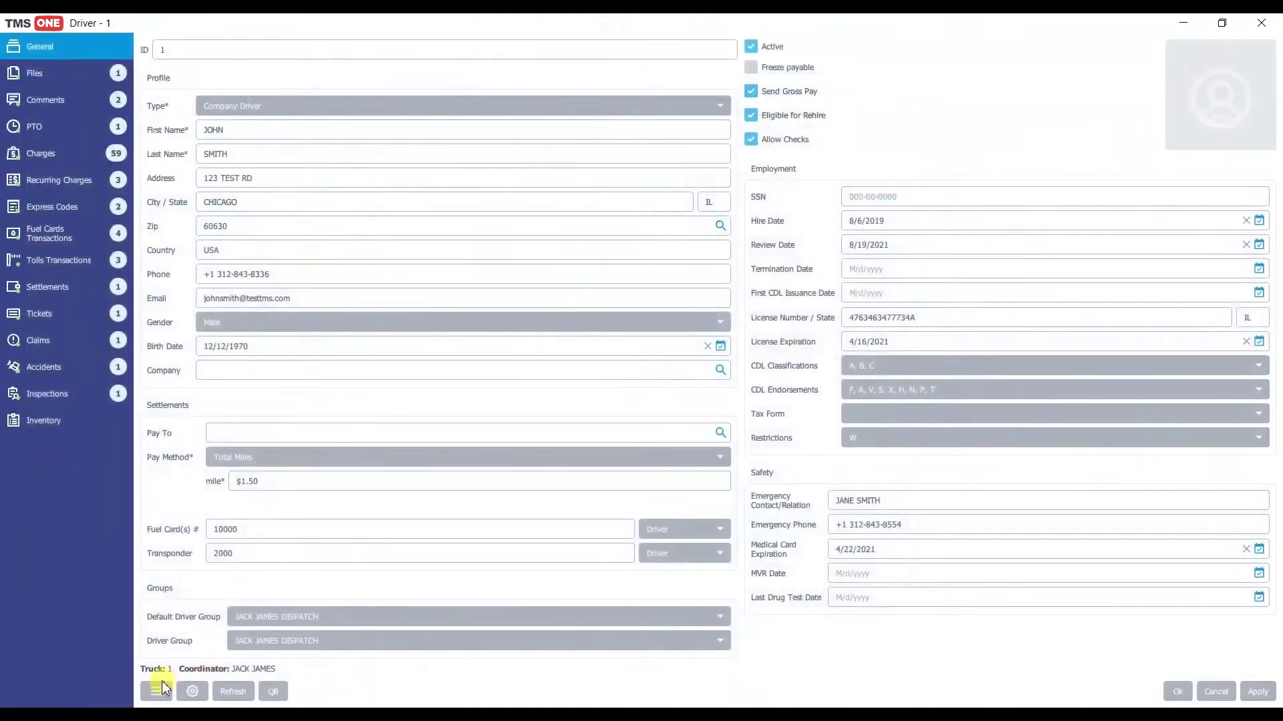
left_click(159, 688)
left_click(185, 687)
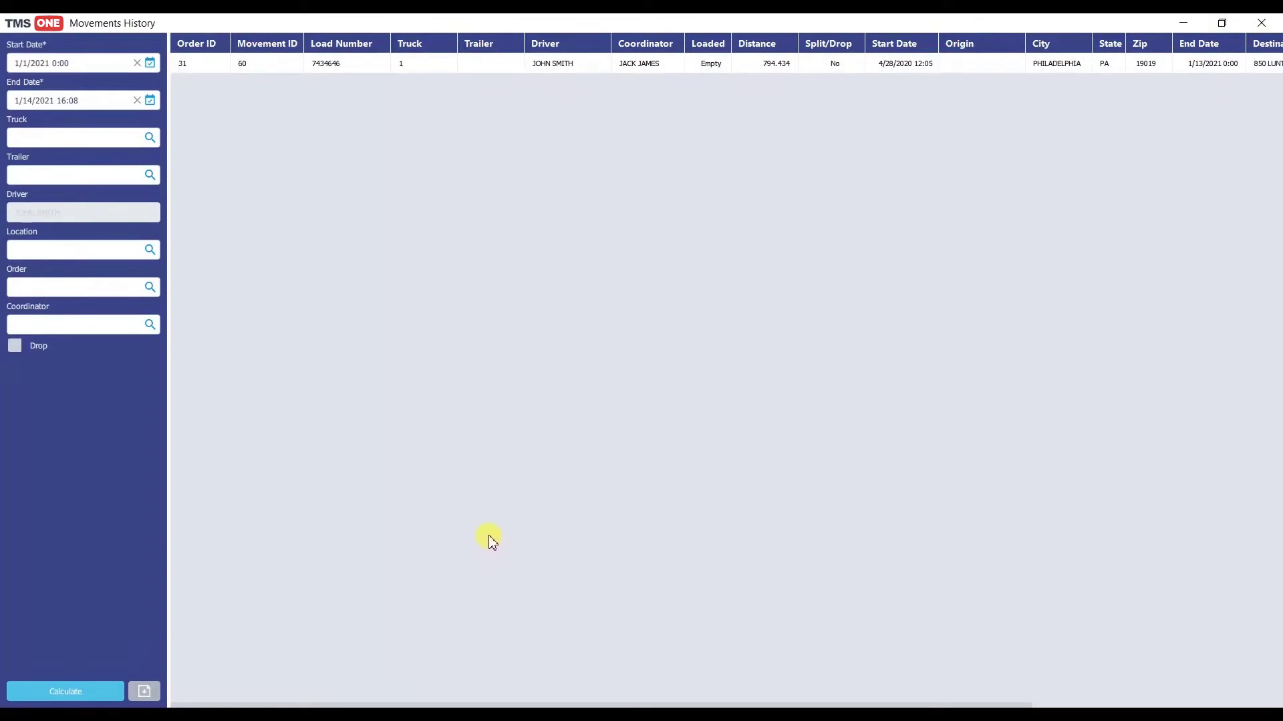
key("Escape")
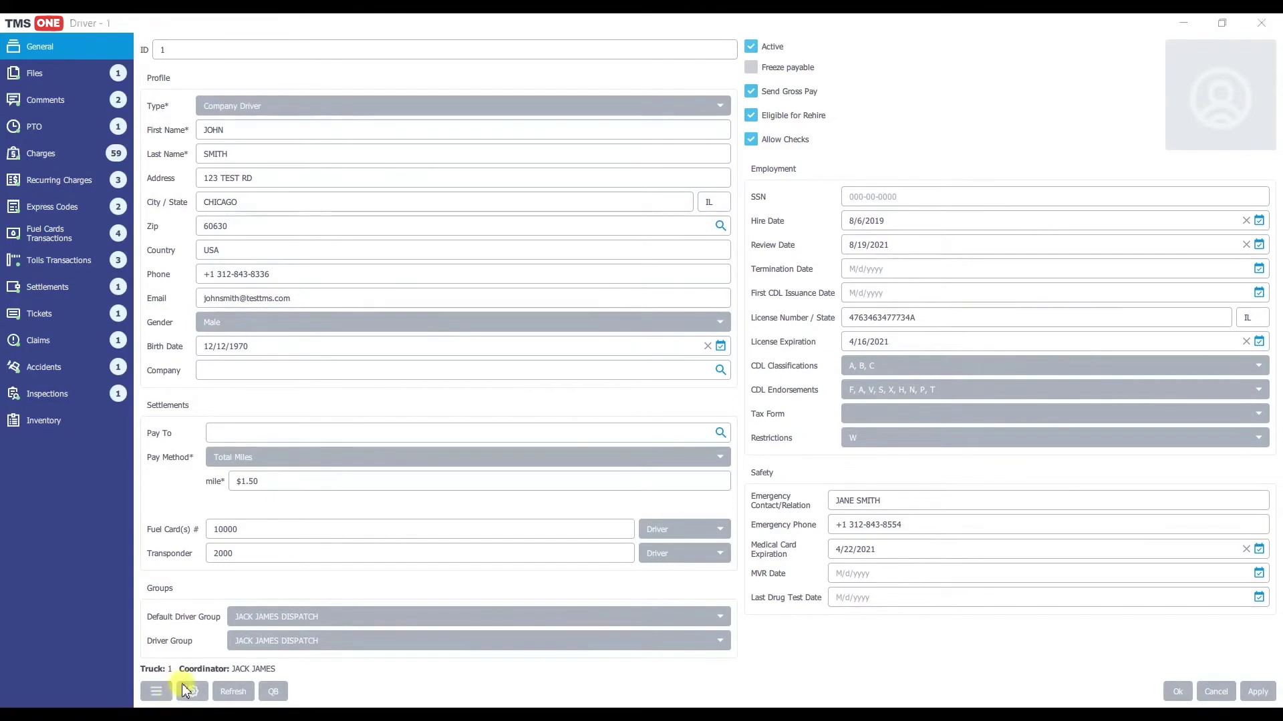
Step: Mark Address, Phone and Email as required fields, keeping them visible
left_click(190, 692)
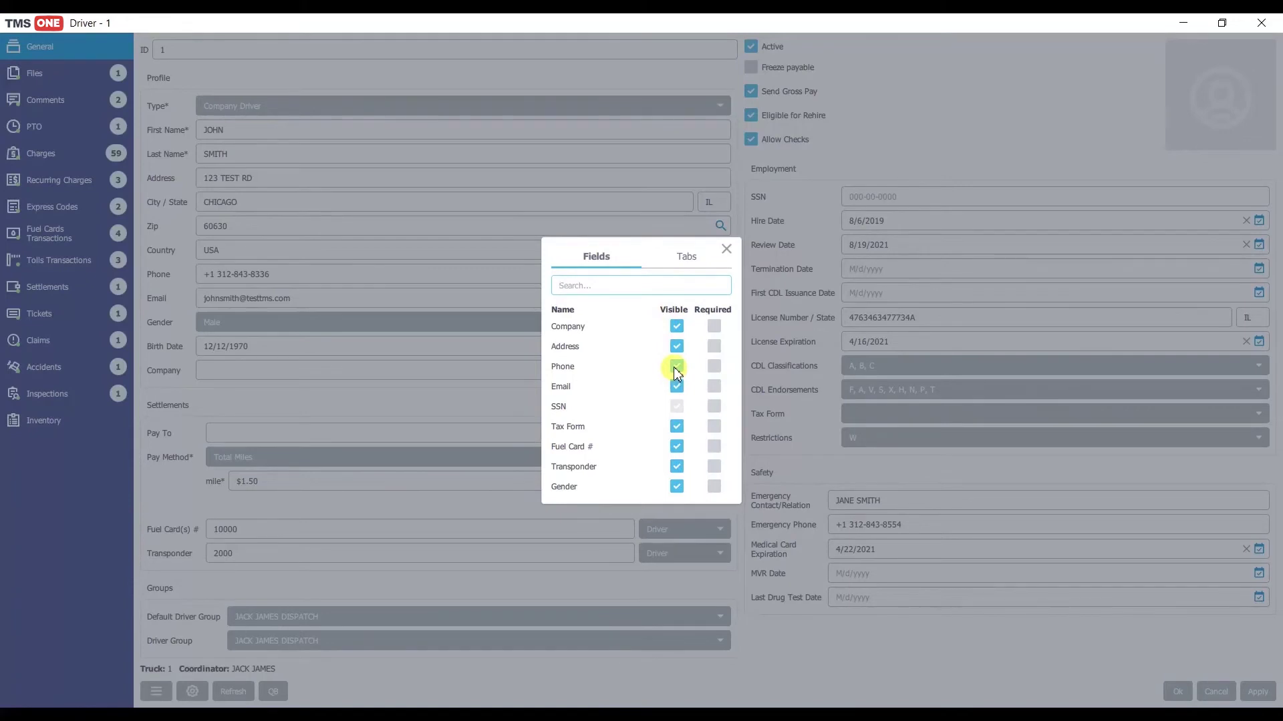
left_click(676, 385)
left_click(676, 346)
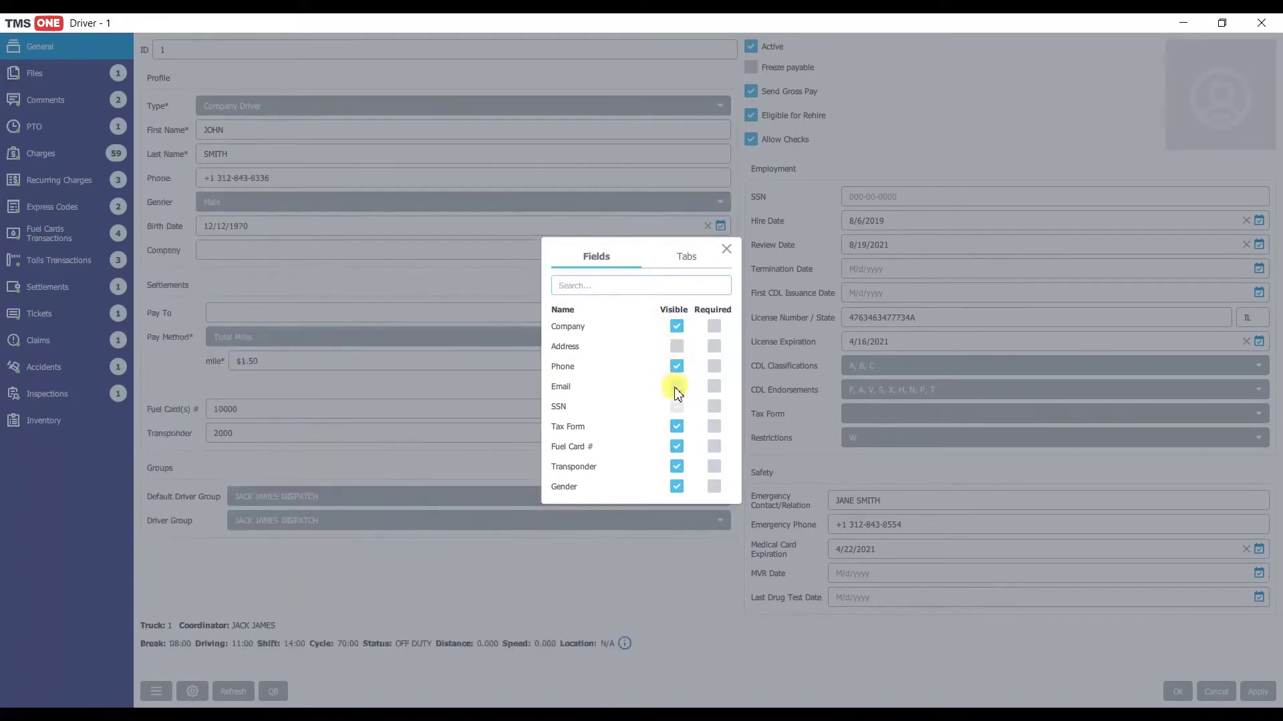
left_click(676, 386)
left_click(676, 346)
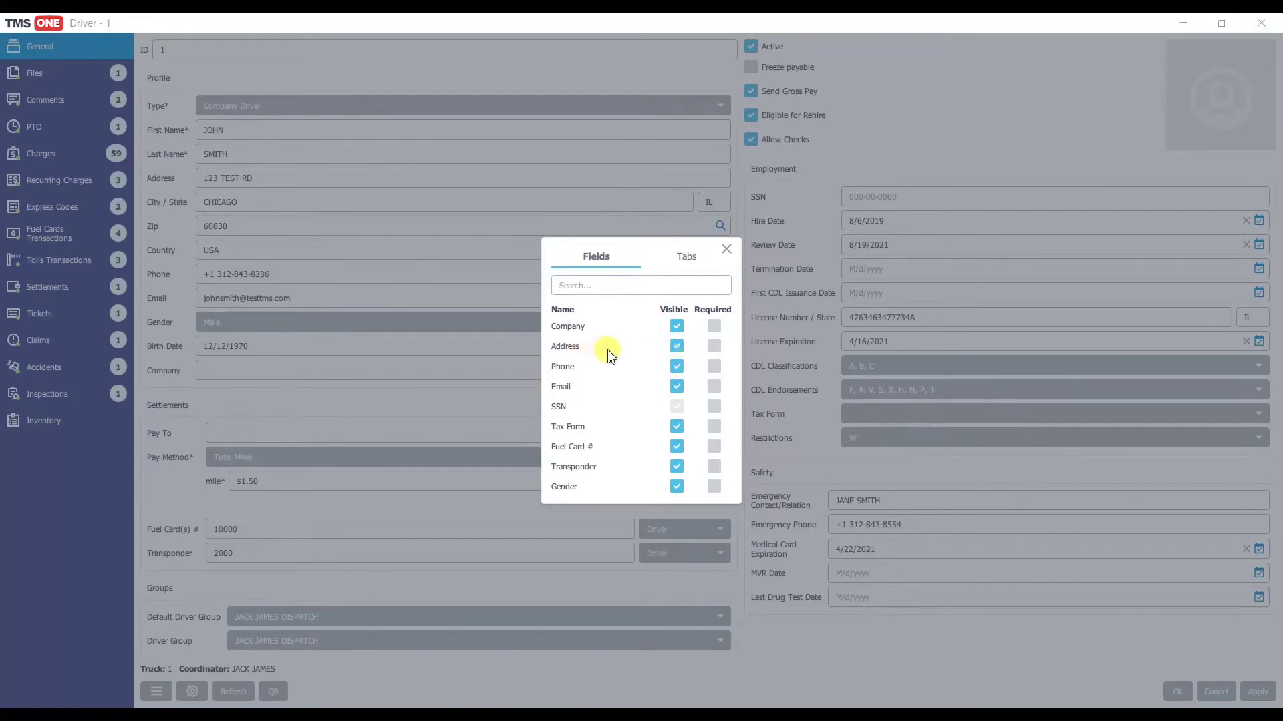
left_click(713, 346)
left_click(713, 367)
left_click(715, 389)
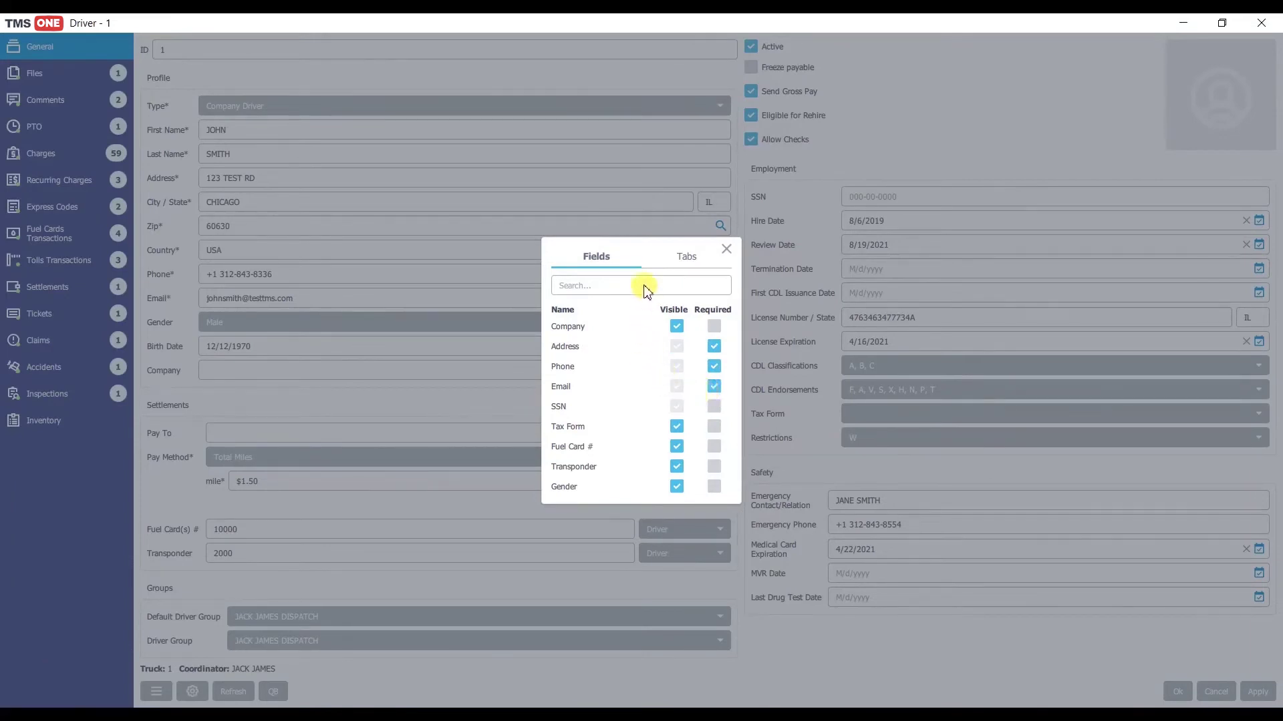
Step: Check the driver section visibility, leaving Tickets and Claims shown, and close the settings
left_click(673, 262)
left_click(722, 385)
left_click(722, 406)
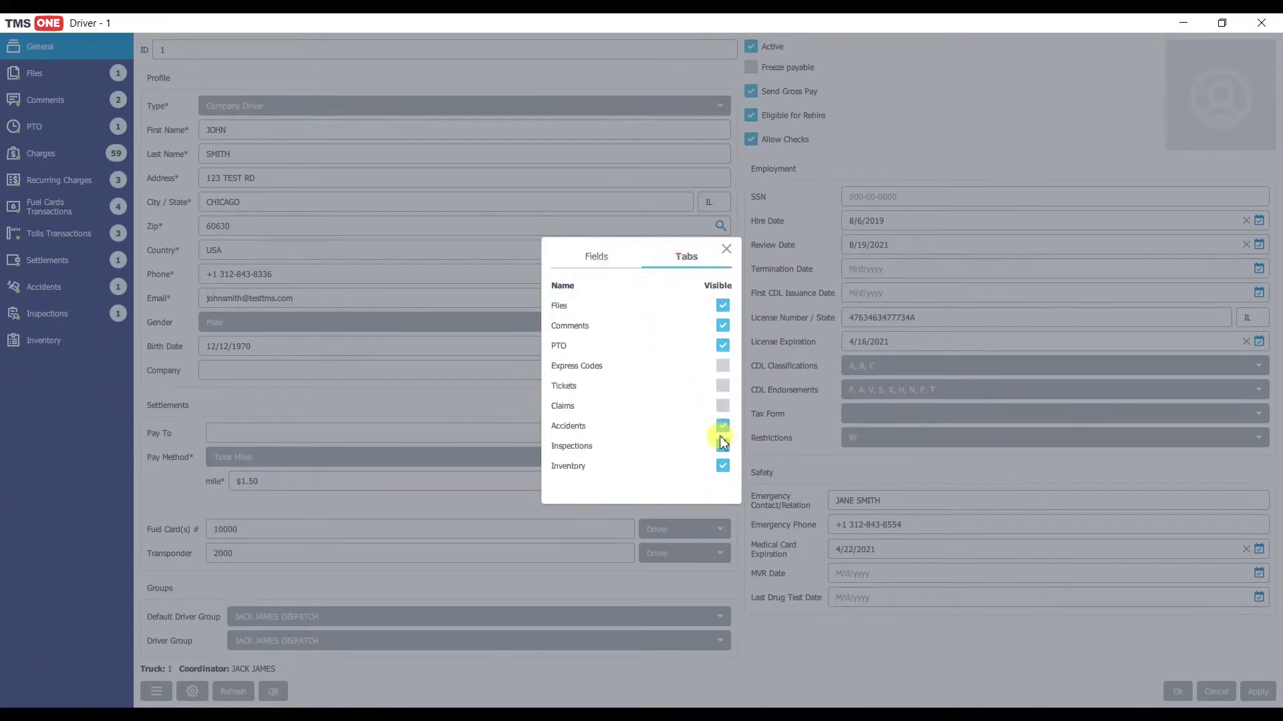
left_click(722, 386)
left_click(722, 406)
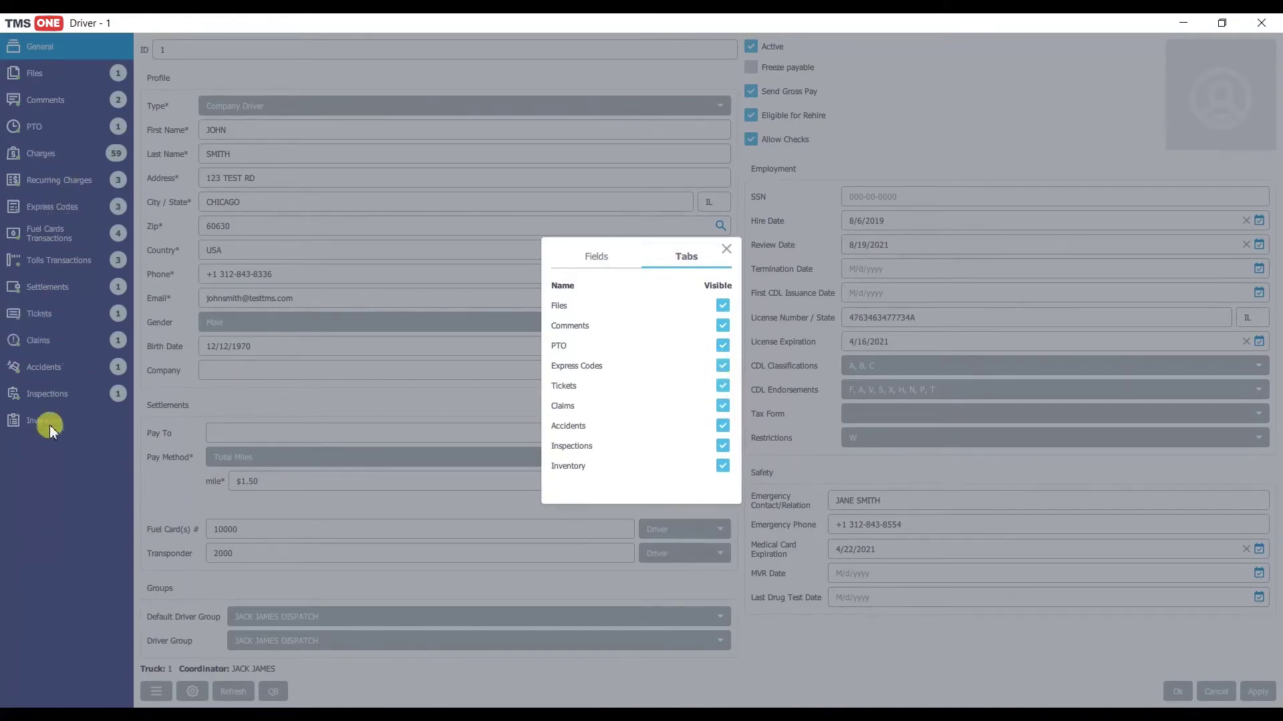
left_click(438, 540)
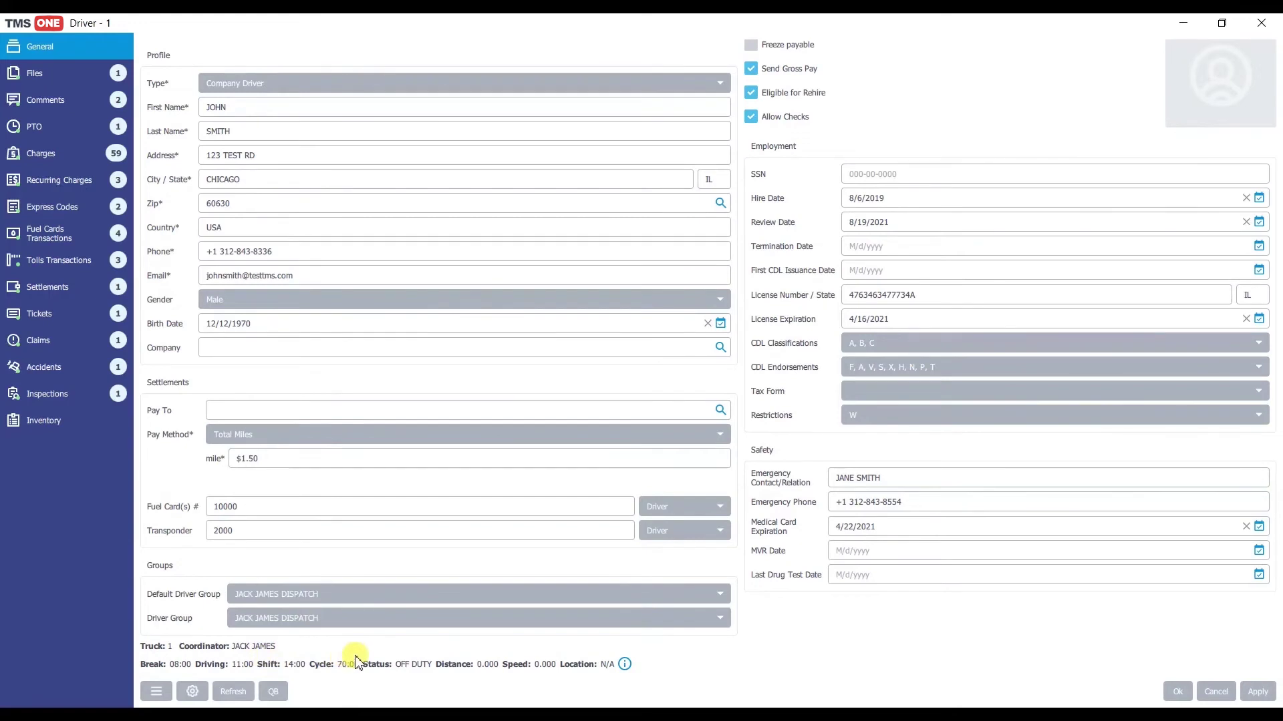
Step: Attach testdocument.pdf as a new file in the driver's Files
left_click(92, 75)
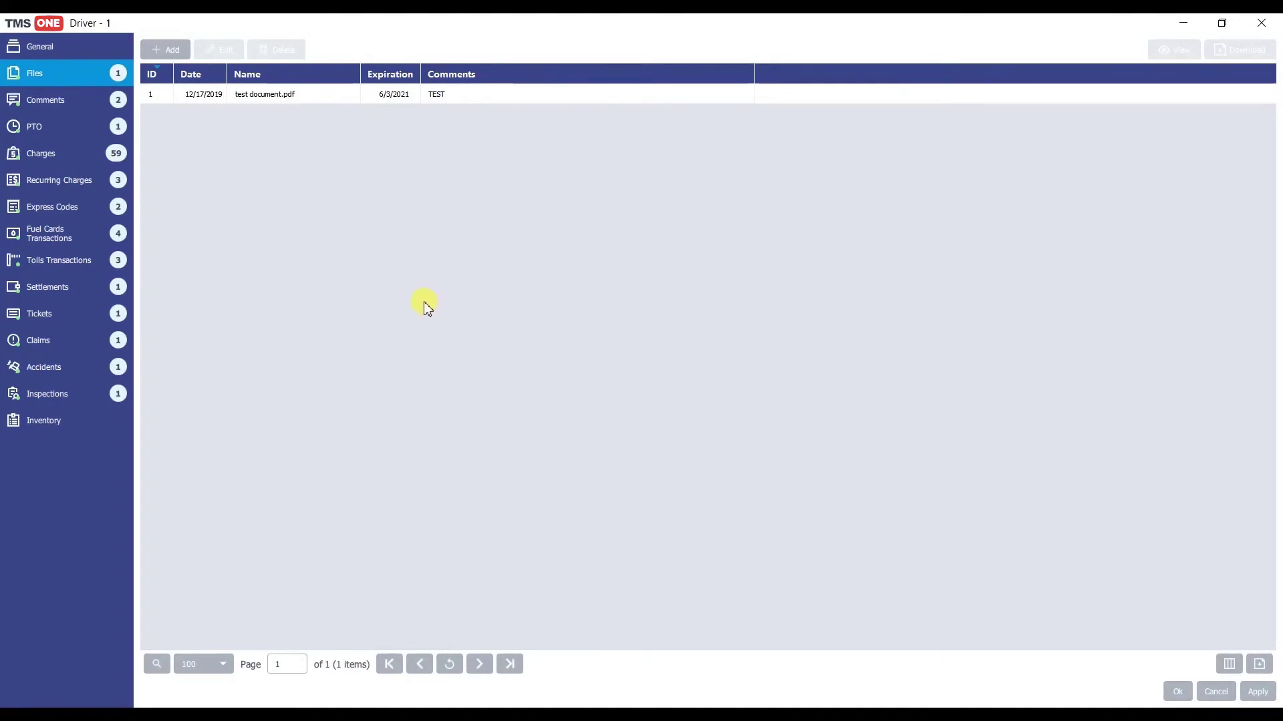
left_click(168, 51)
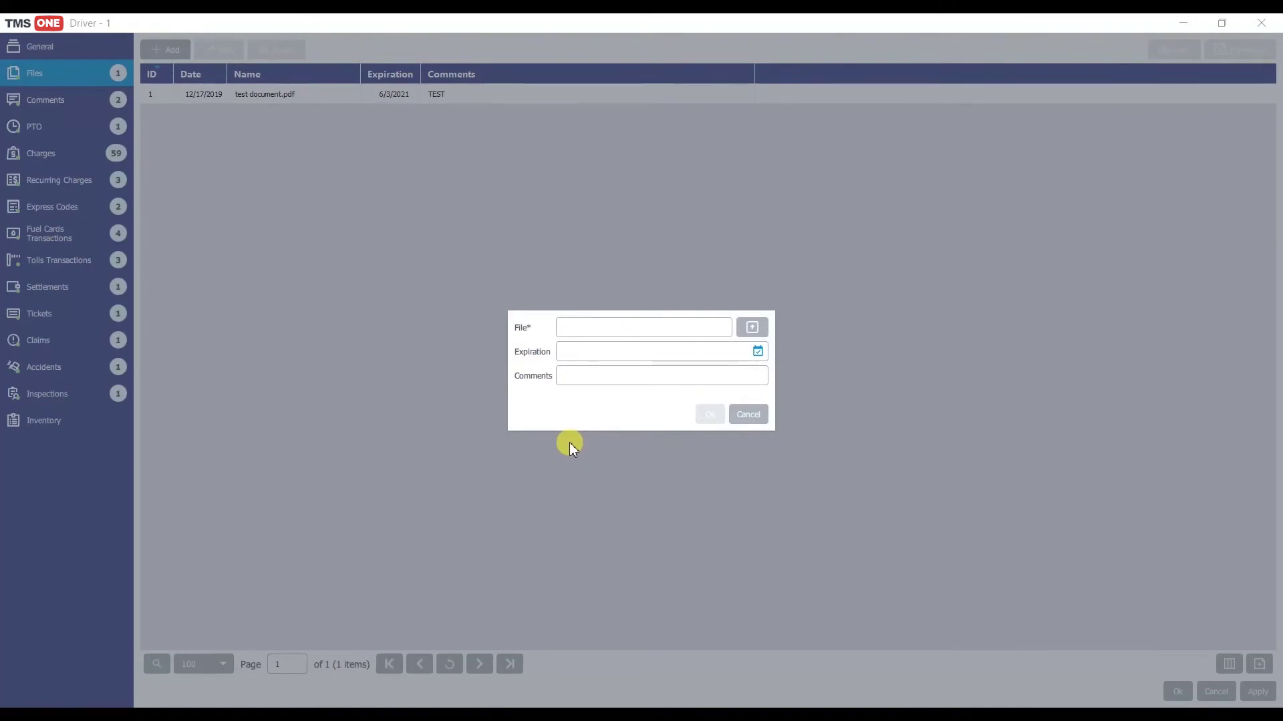
left_click(752, 327)
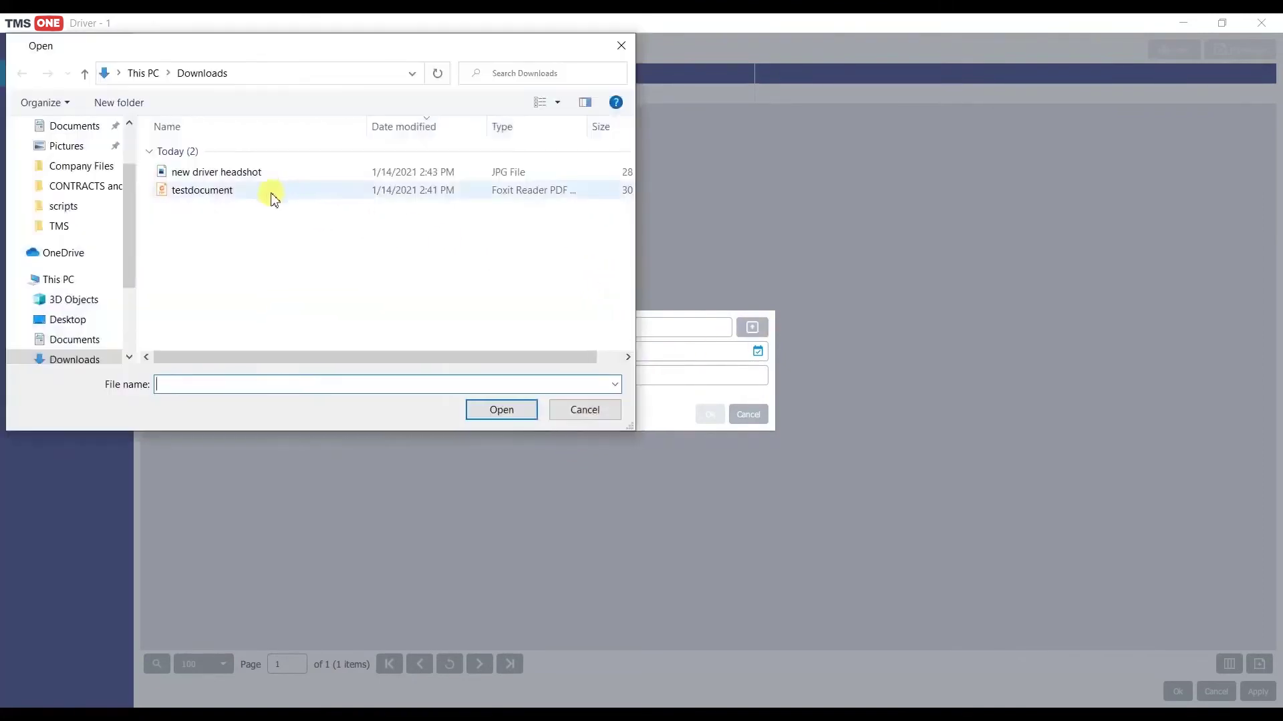
left_click(271, 191)
left_click(501, 410)
Step: Set the file's expiration to 4/22/2021, comment 'ANOTHER TEST', and save it
left_click(758, 352)
left_click(745, 190)
left_click(746, 190)
left_click(745, 190)
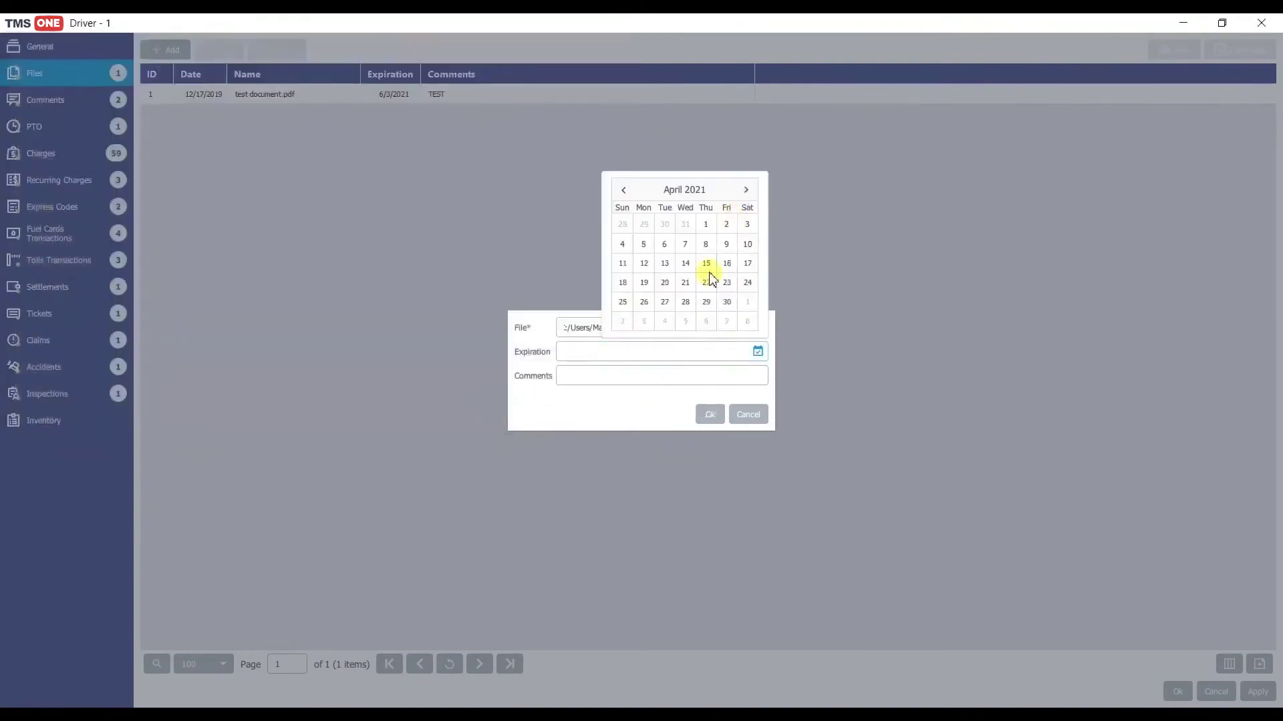
left_click(706, 282)
left_click(630, 379)
type("ANOTHER TE")
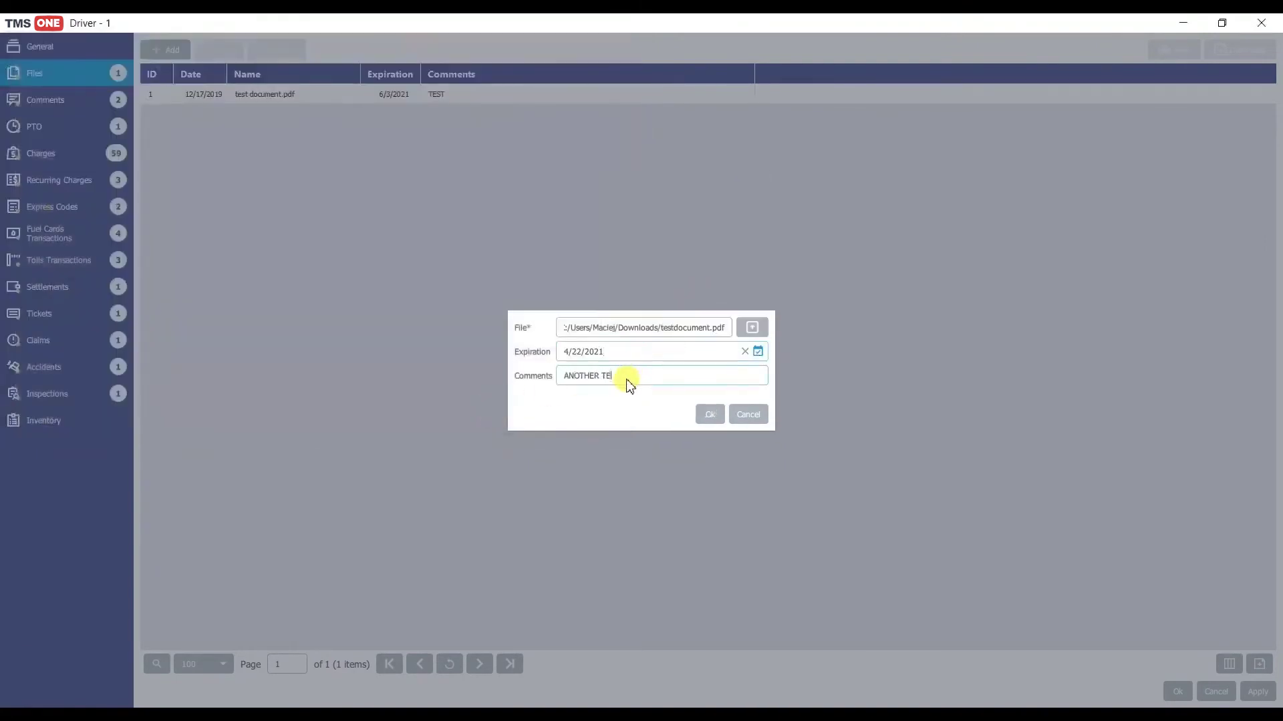
type("ST")
left_click(709, 414)
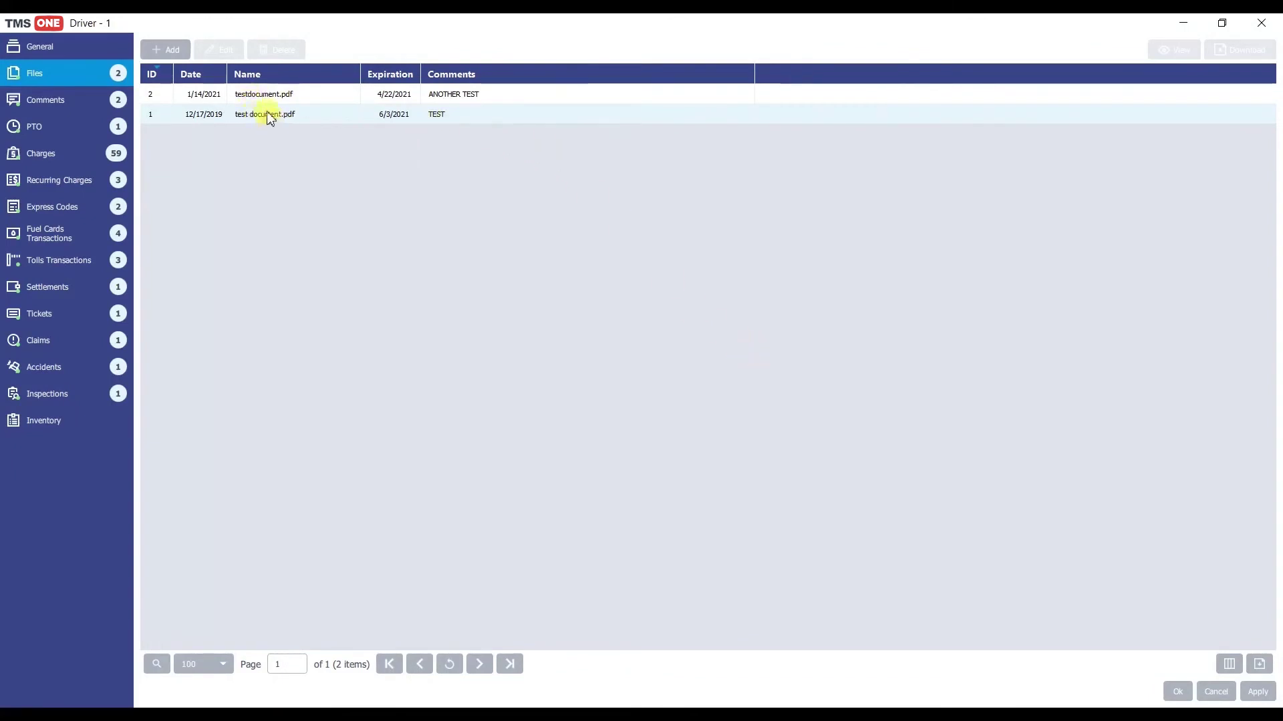
left_click(268, 117)
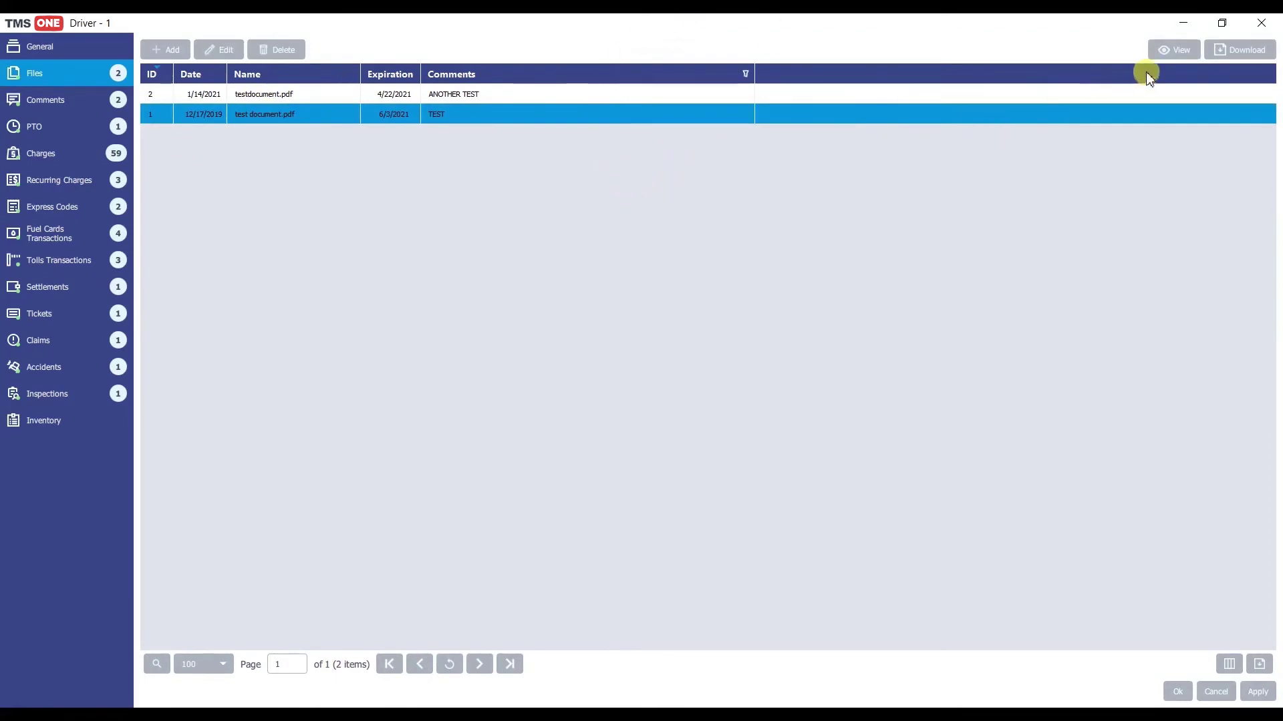
Step: Preview test document.pdf, cancel its download, and go to the driver's Comments
left_click(1164, 51)
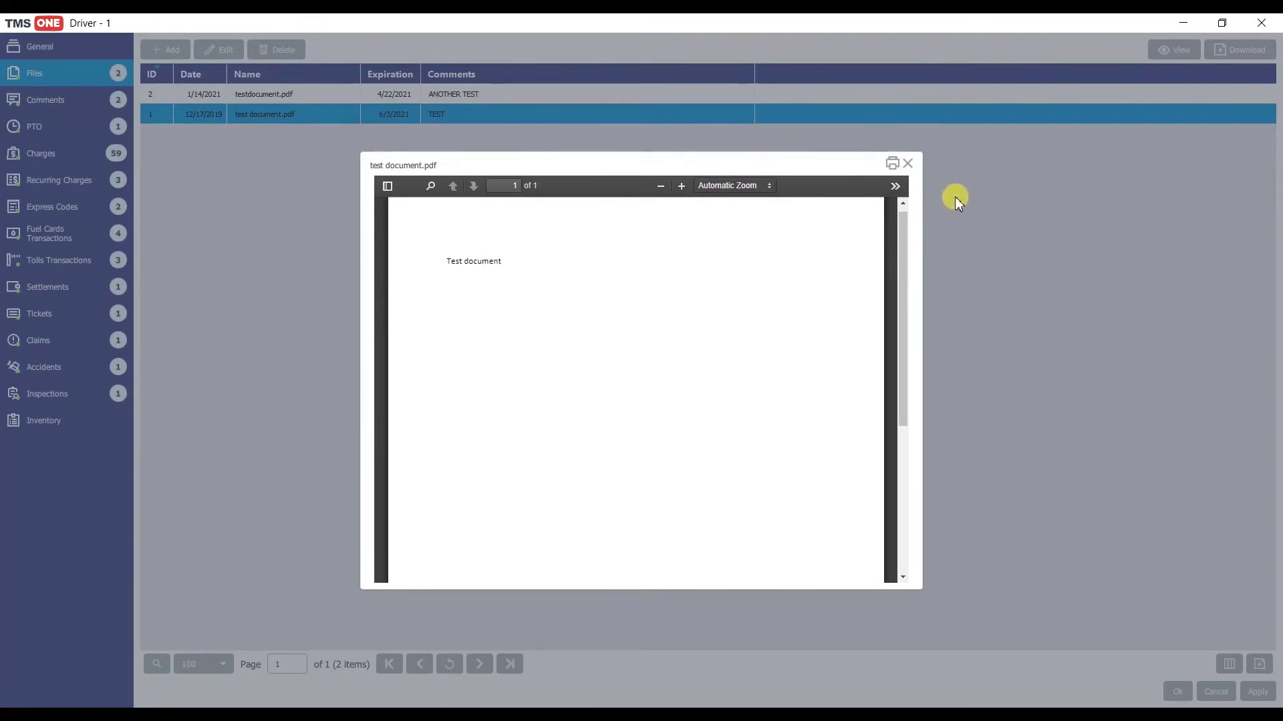
left_click(909, 164)
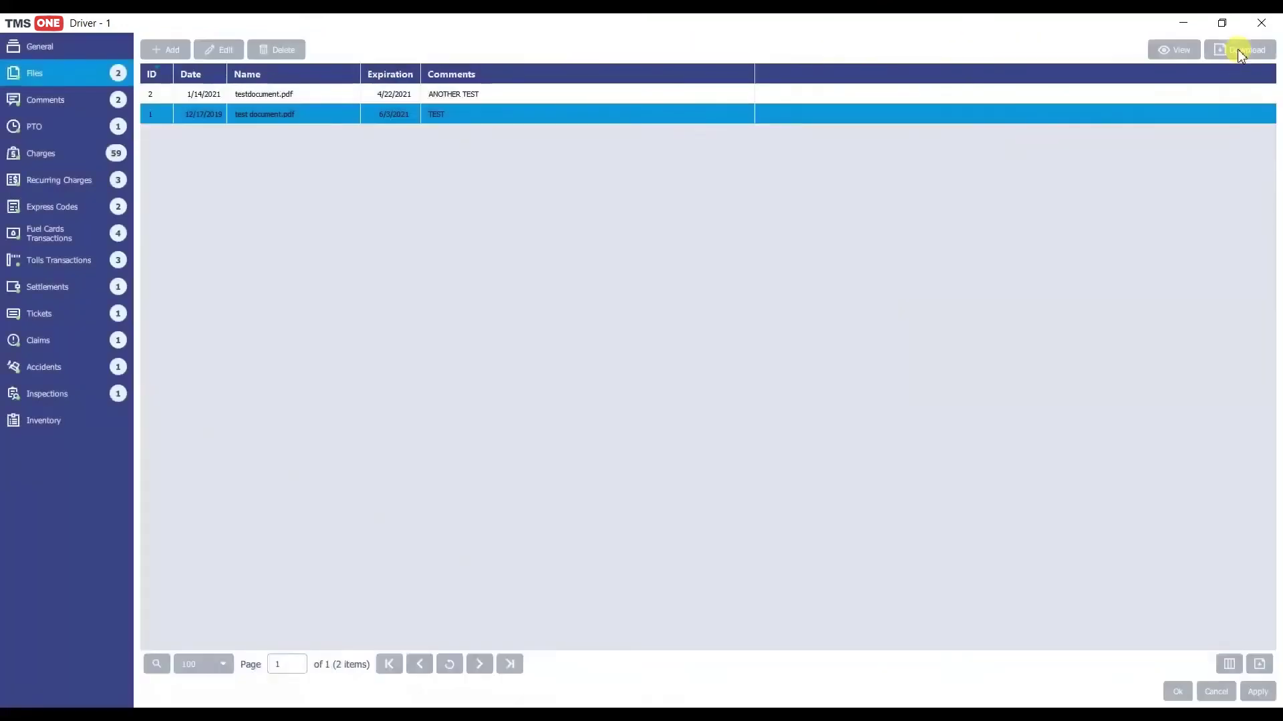
left_click(1237, 49)
left_click(621, 46)
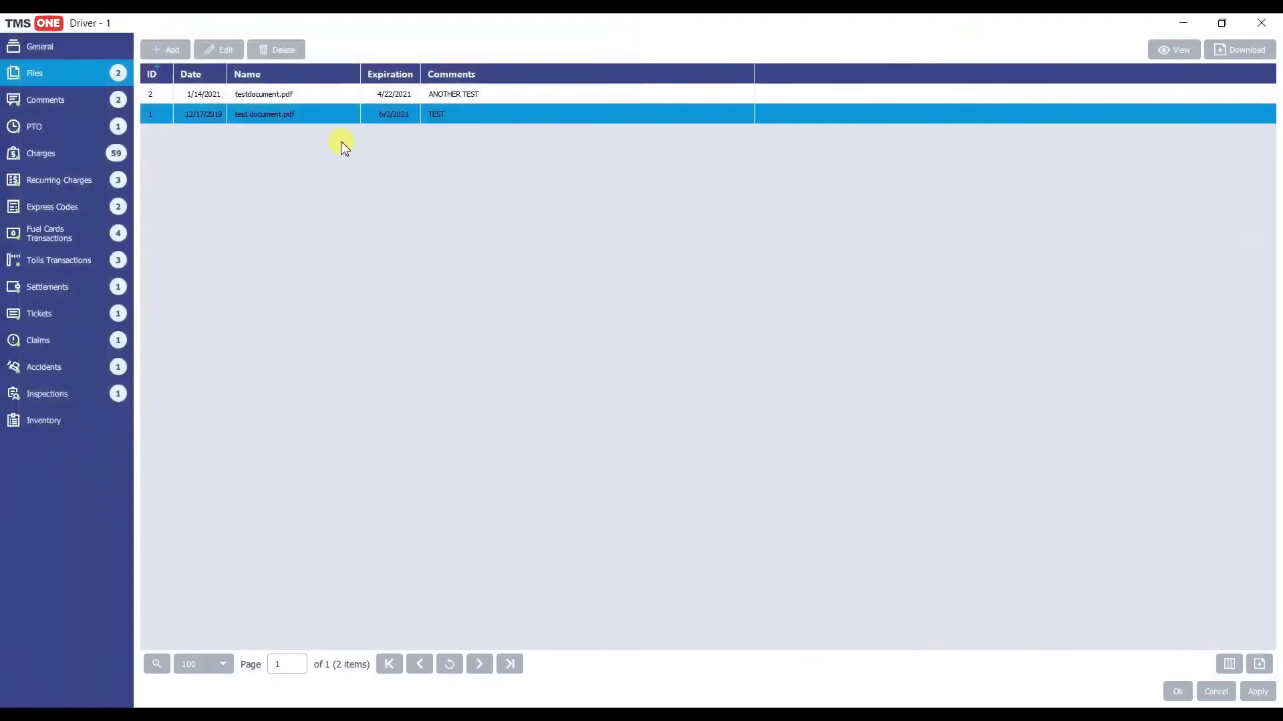
left_click(90, 102)
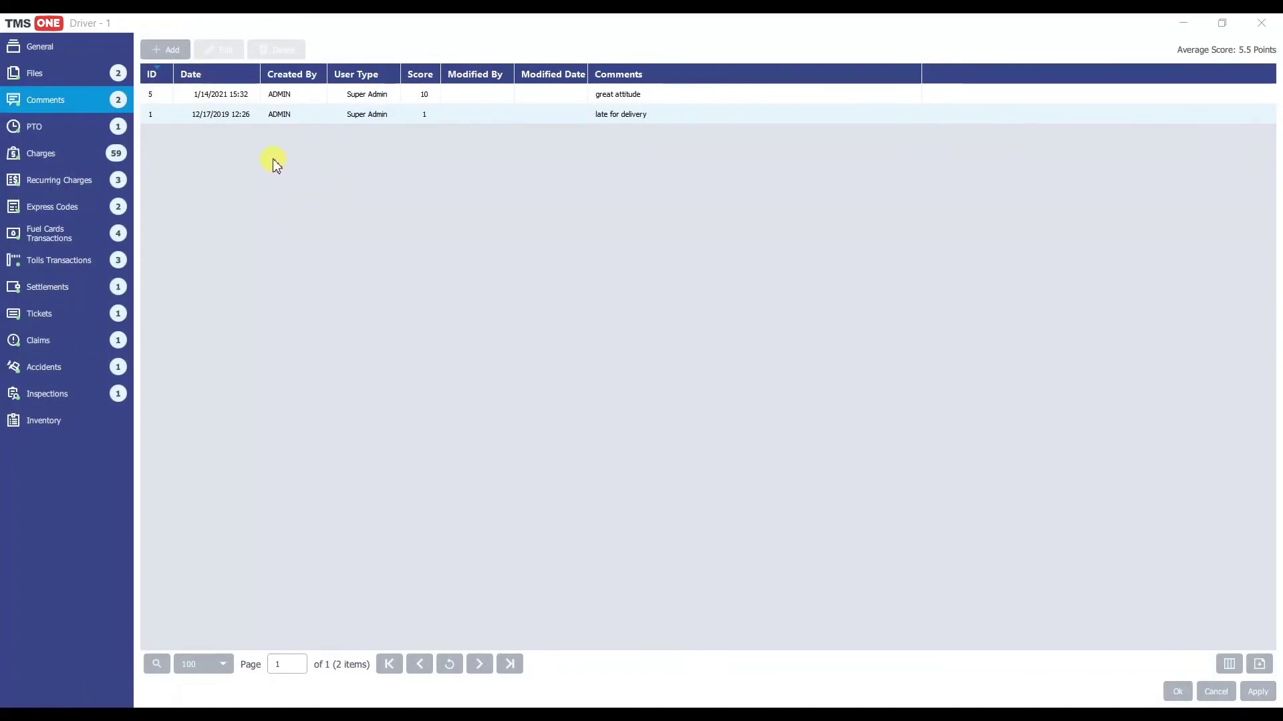
Step: Add a 10 Point comment reading 'very early for pickup'
left_click(164, 50)
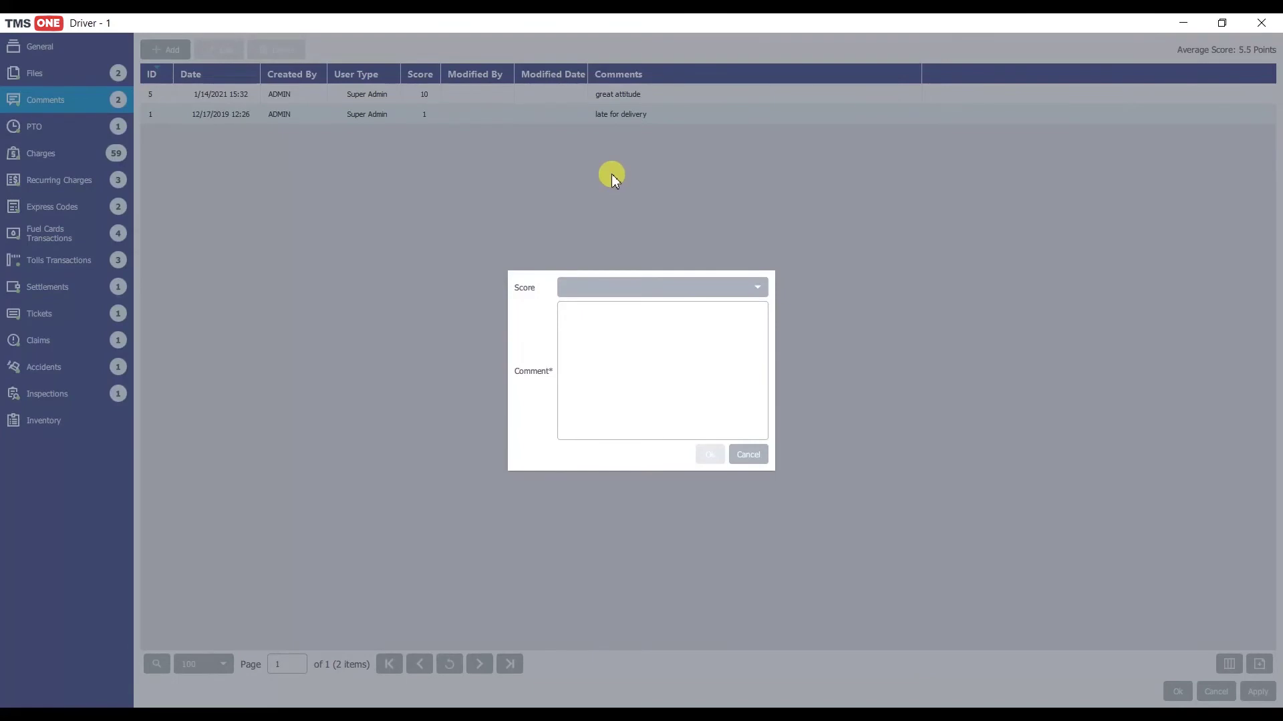
left_click(620, 282)
left_click(607, 455)
left_click(601, 366)
type("very ea")
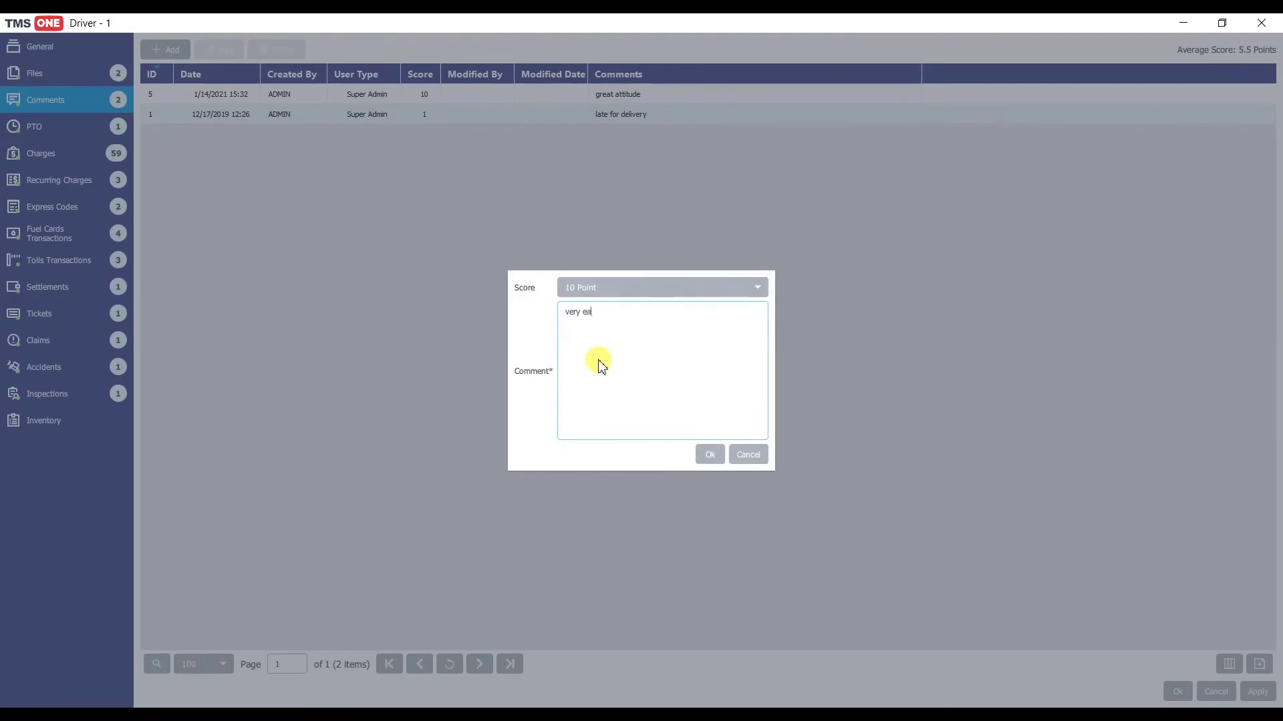
type("rly for pickup")
left_click(710, 457)
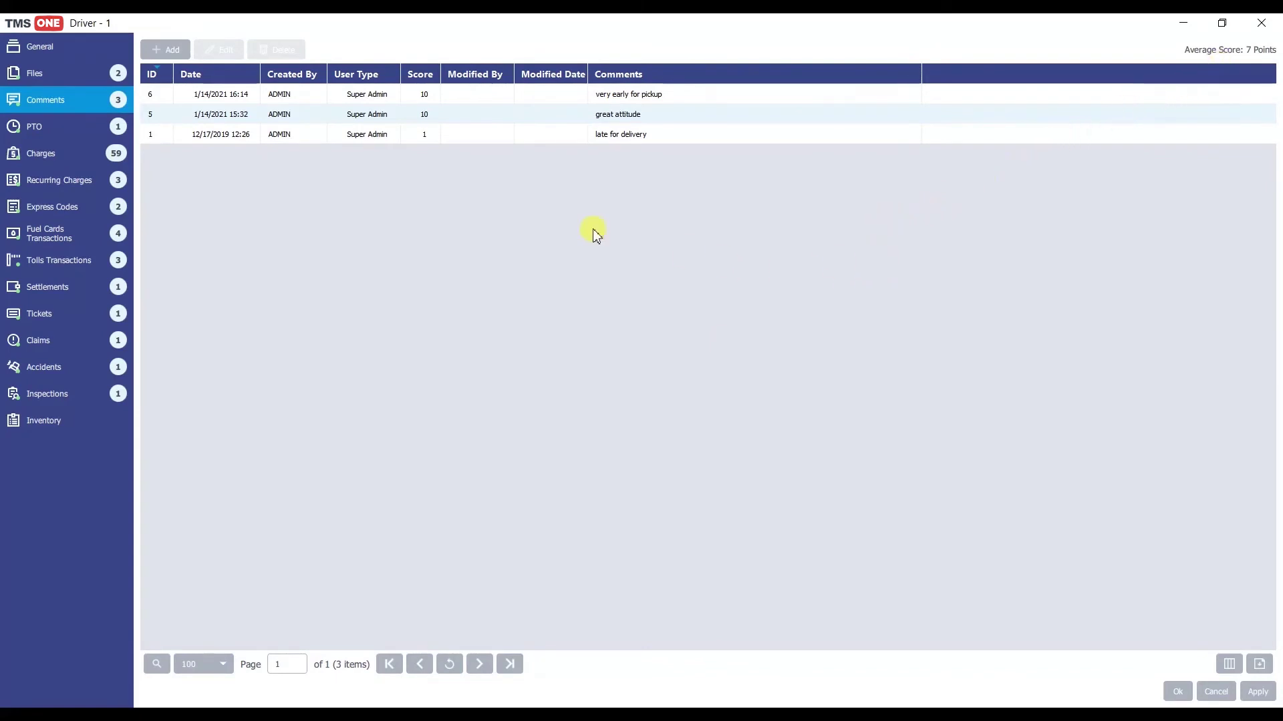
Step: Change the 'late for delivery' comment to 'late for delivery changes' and show PTO records
left_click(351, 139)
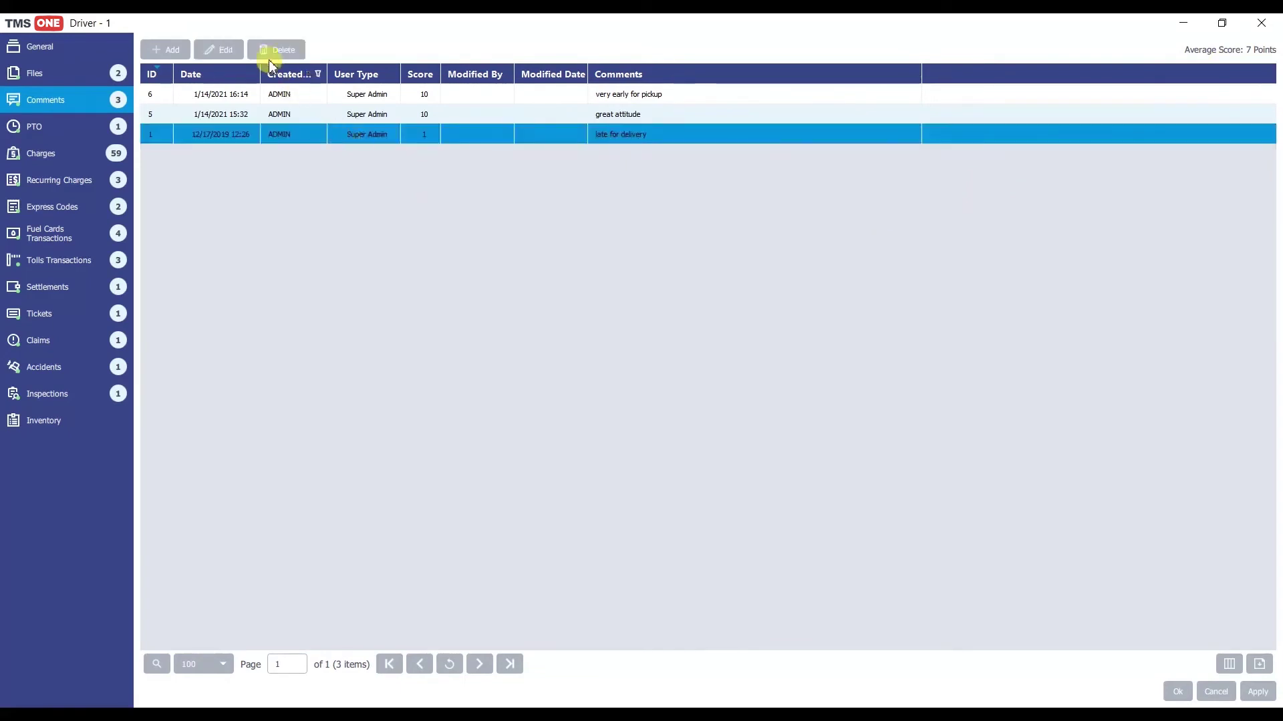
left_click(216, 53)
type("change")
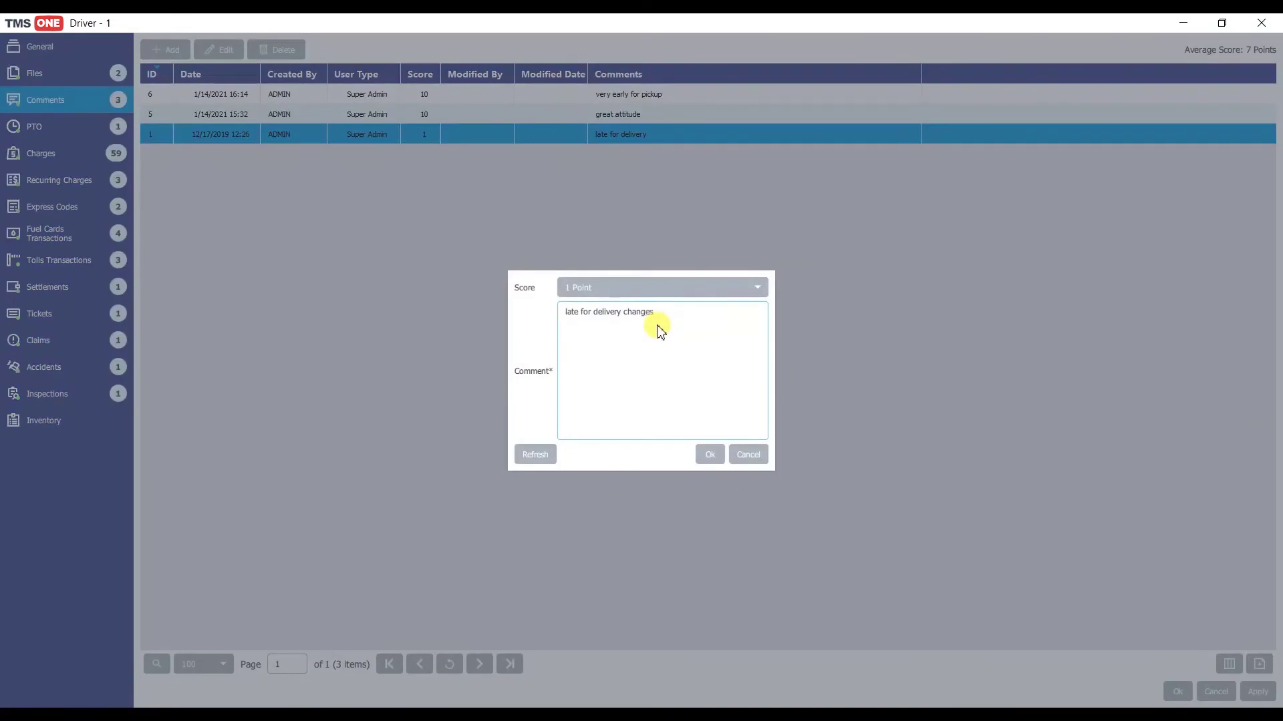
type("s")
left_click(709, 456)
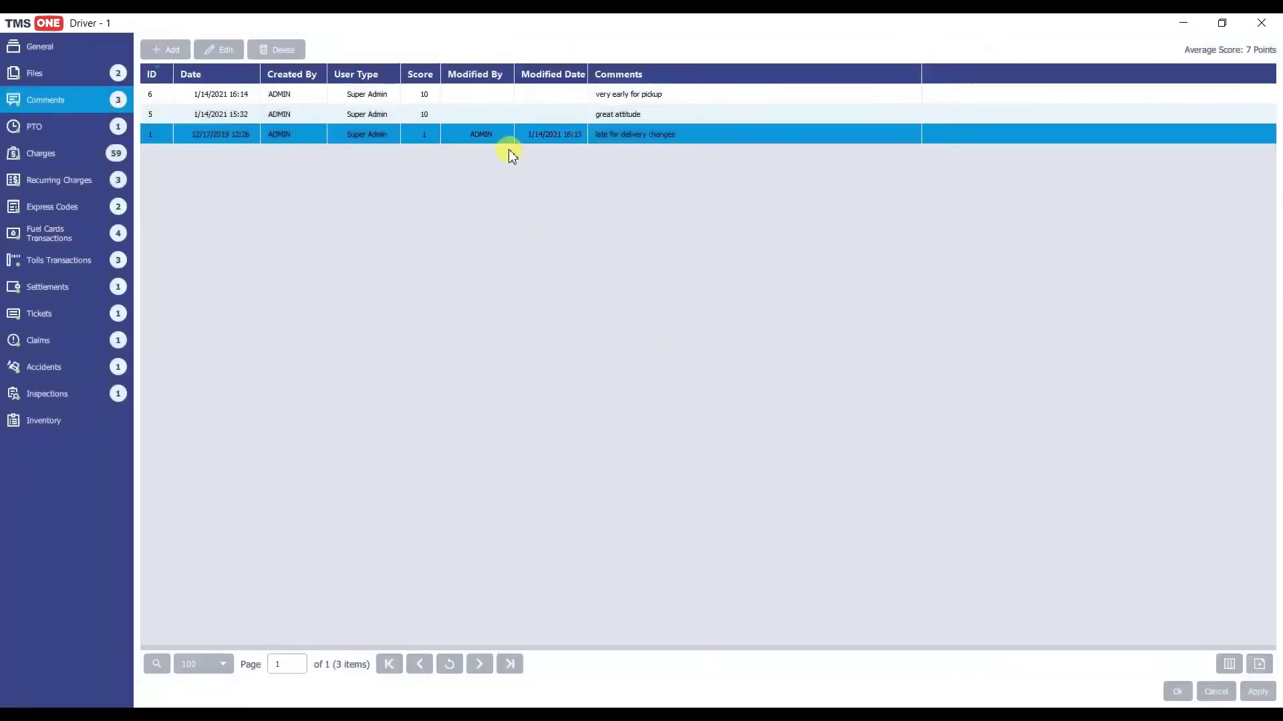
left_click(43, 130)
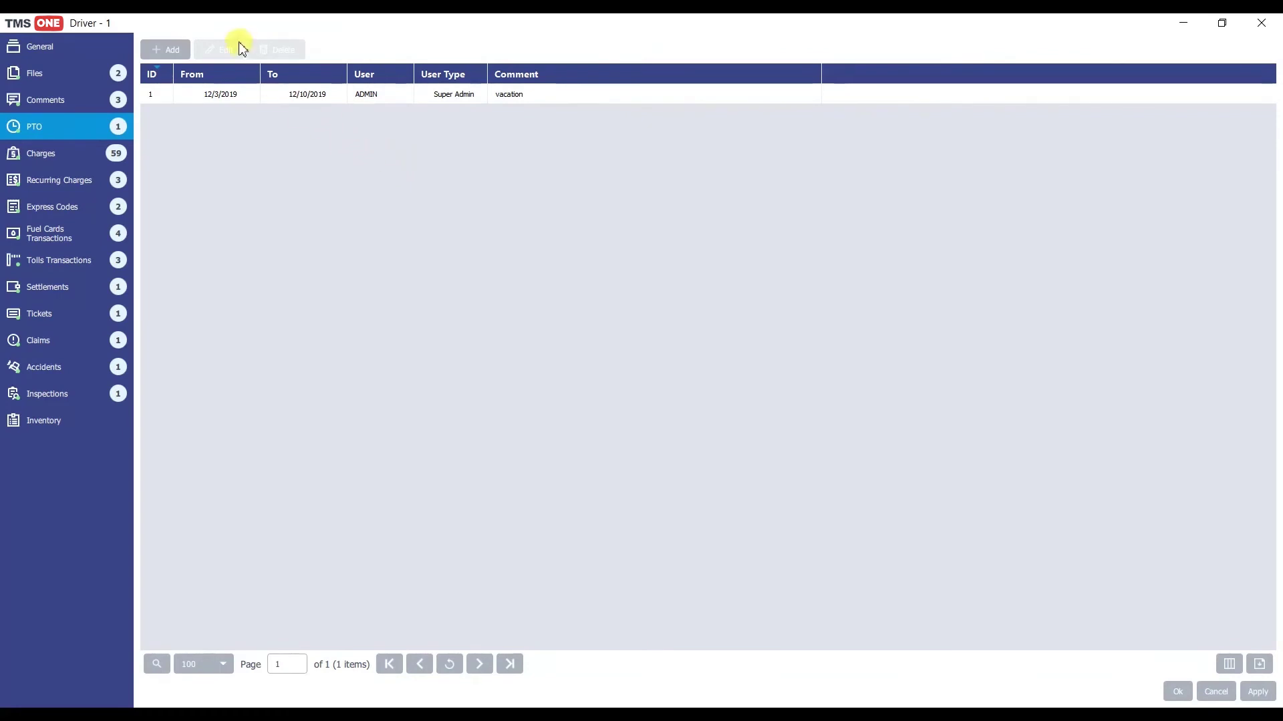
Step: Add a 'vacation' PTO entry from 1/16/2021 to 1/21/2021, then bring up the fuel card transactions
left_click(172, 52)
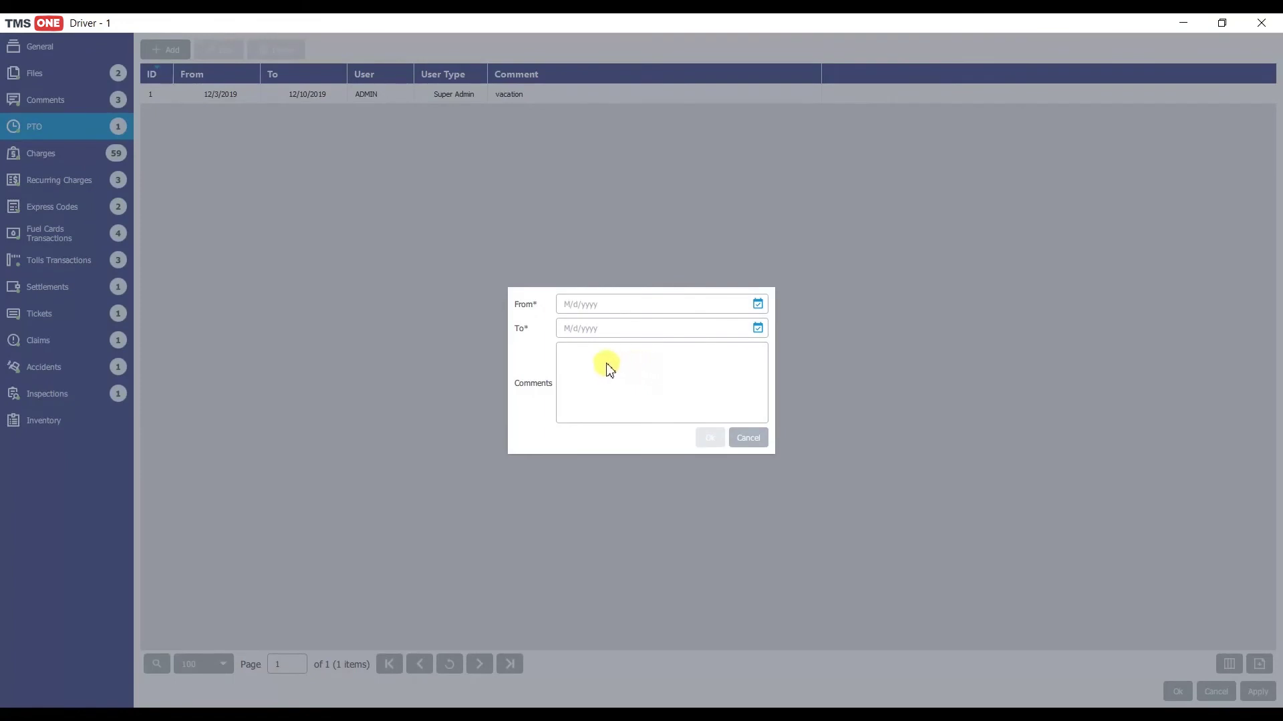
left_click(755, 305)
left_click(747, 217)
left_click(758, 328)
left_click(705, 277)
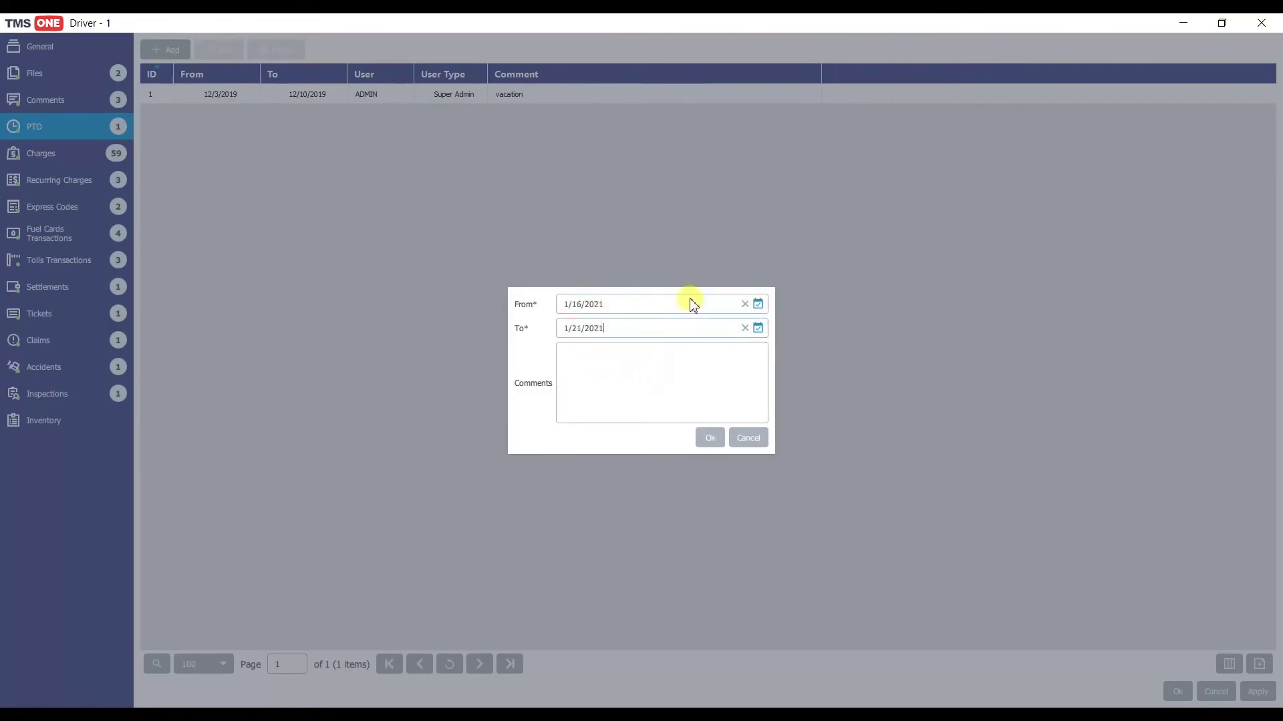
type("acation")
left_click(709, 438)
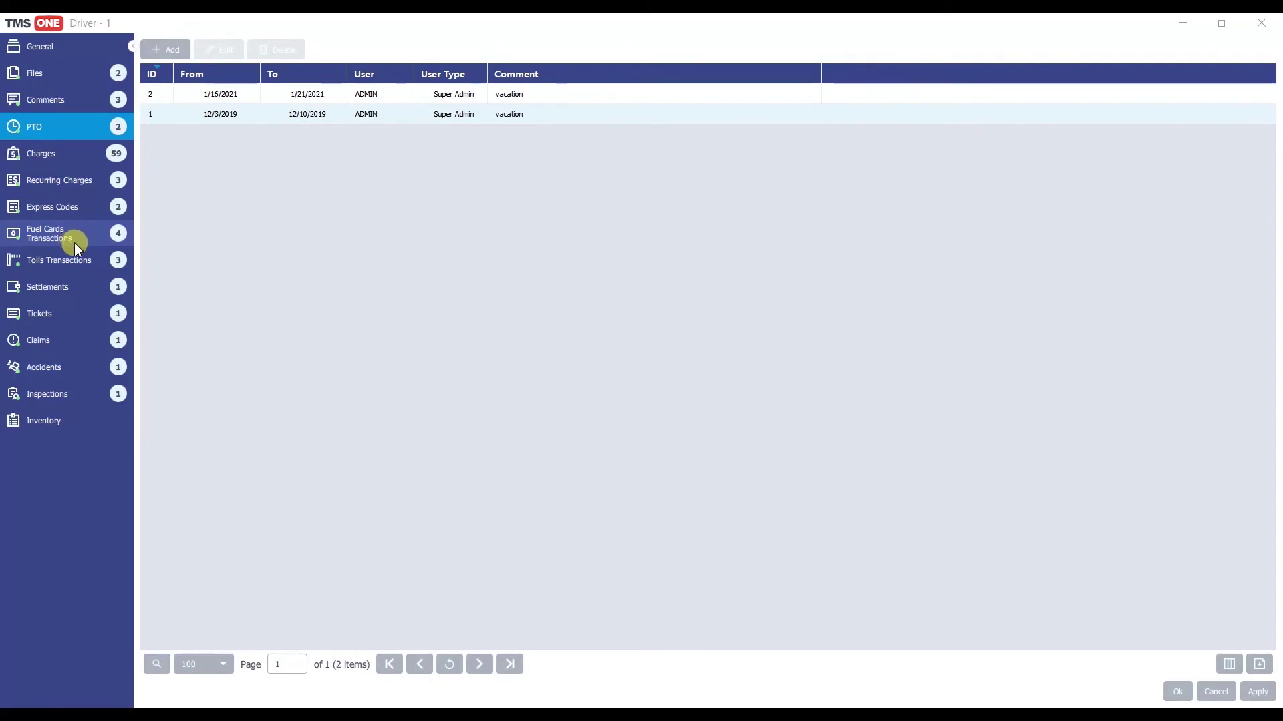
left_click(81, 231)
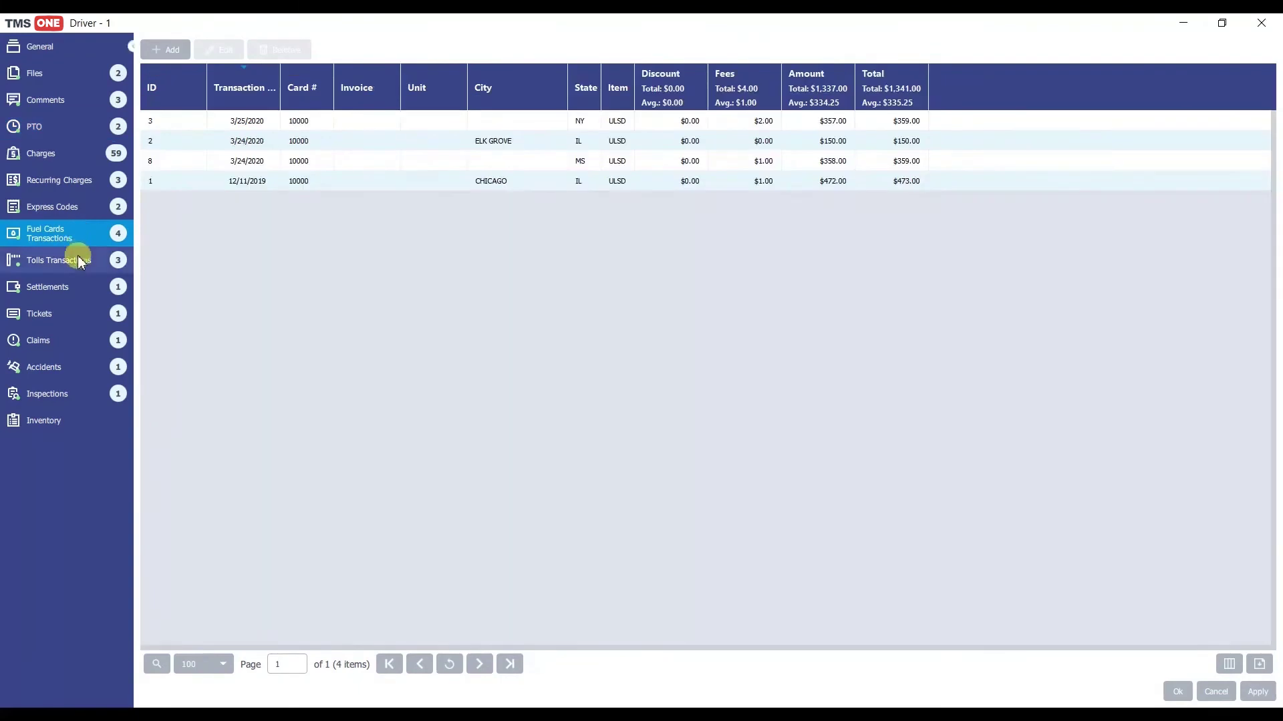
Step: Look through the driver's tolls, settlements, claims and accidents, then start a new Inventory item
left_click(79, 261)
left_click(78, 290)
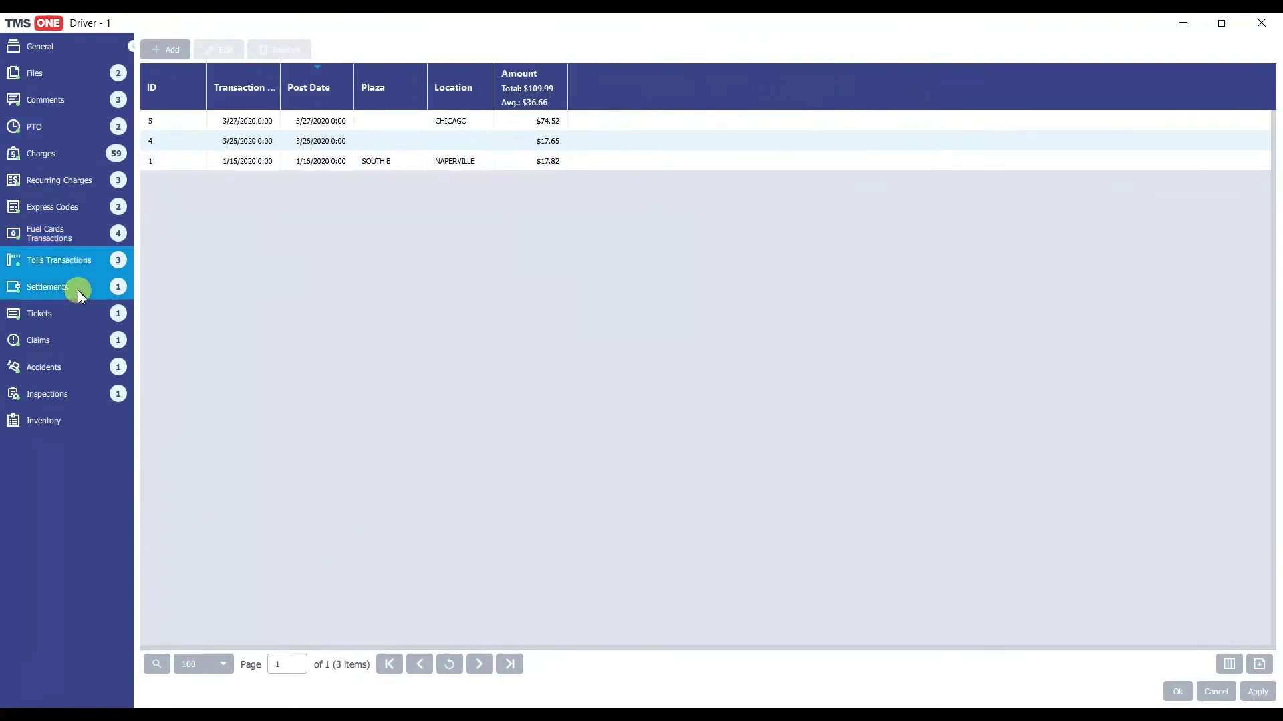
left_click(74, 343)
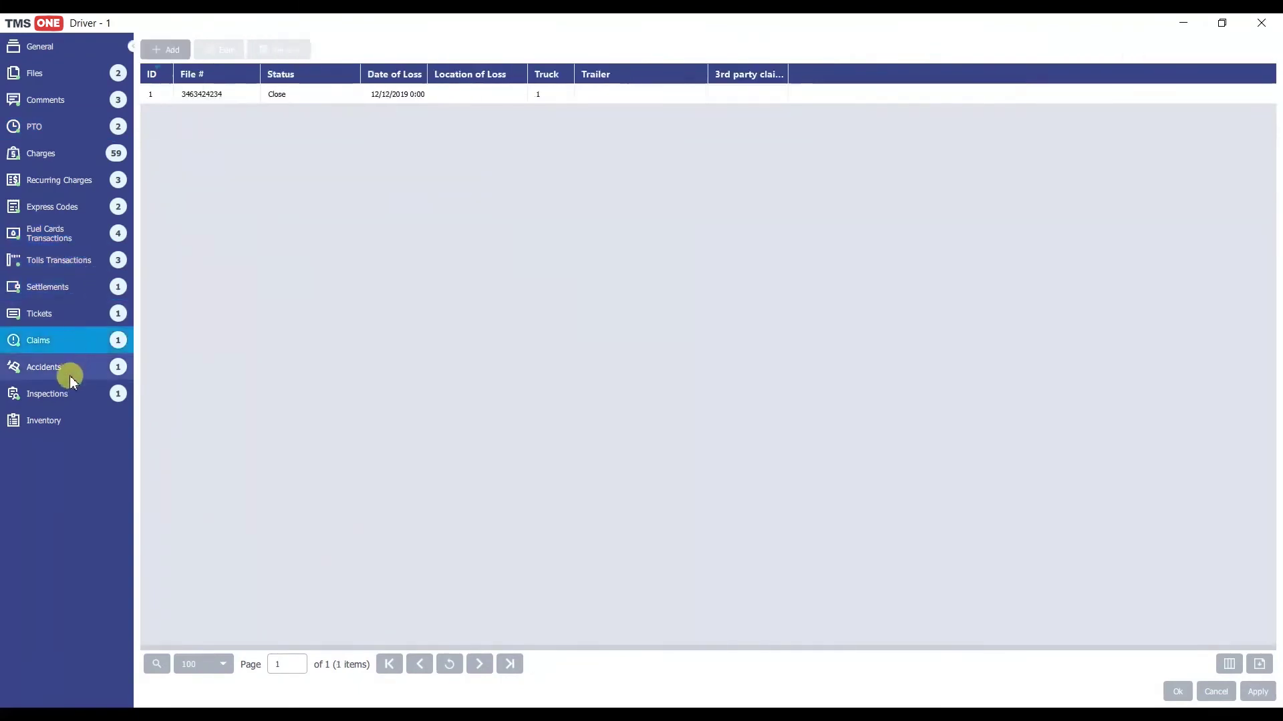
left_click(70, 376)
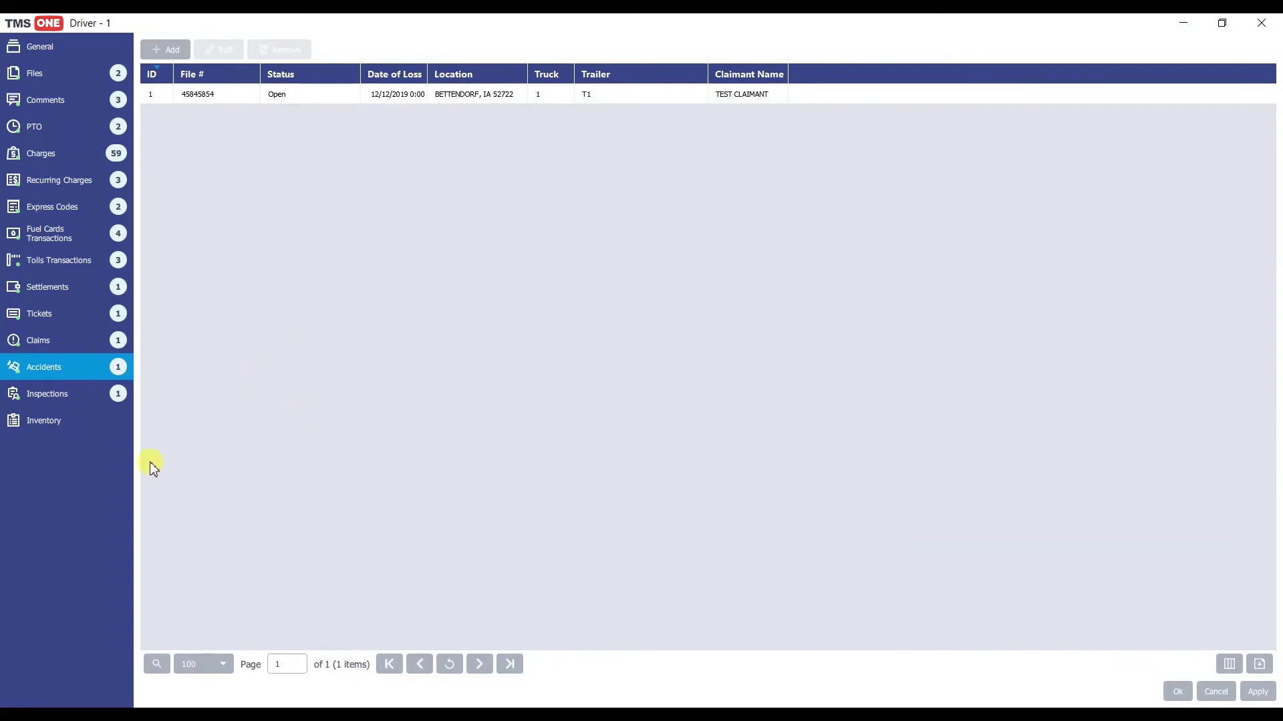
left_click(54, 424)
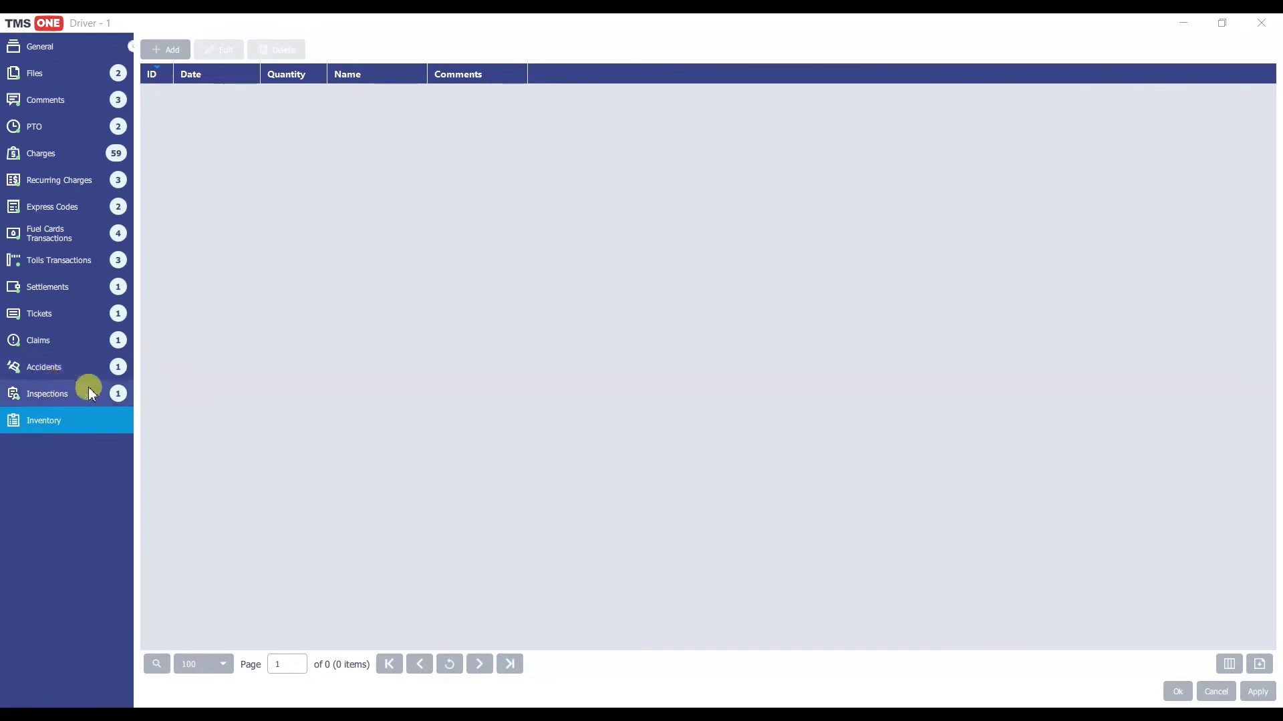
left_click(175, 50)
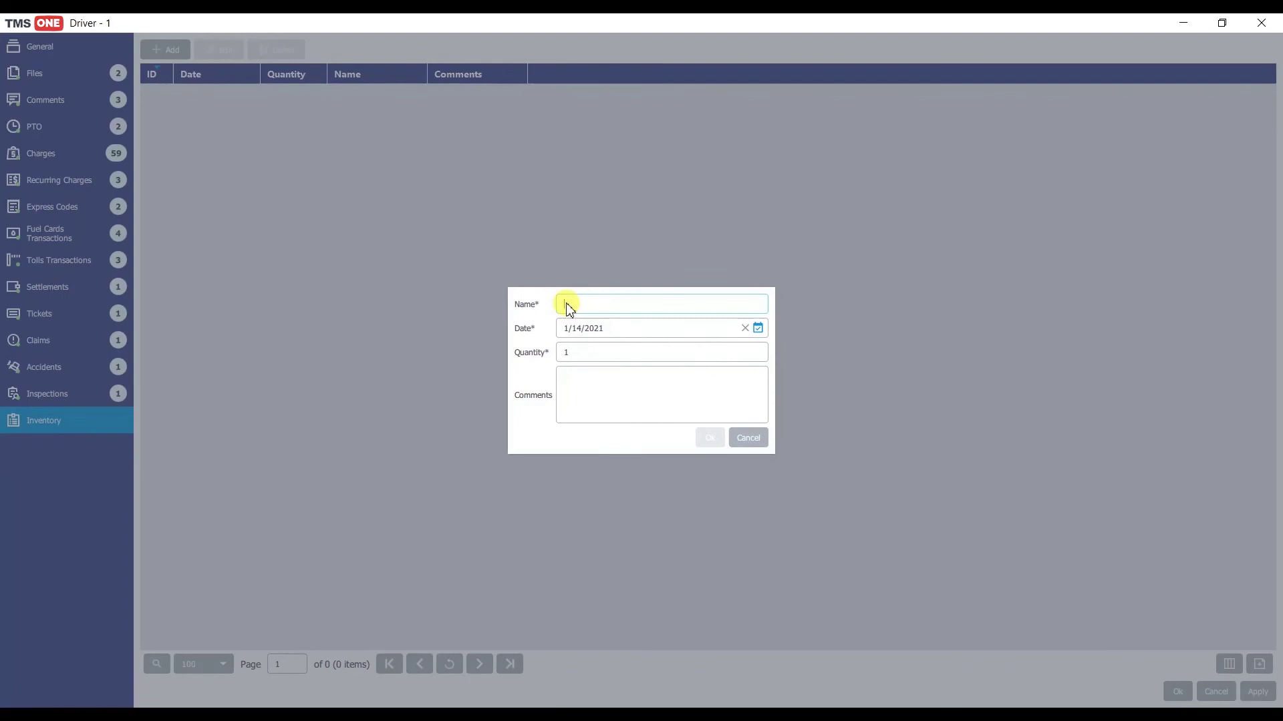
Step: Save an 'ELD DEVICE' item (1/14/2021, quantity 1) with its serial number comment, then close the profile
type("ELD DEVICE")
left_click(635, 392)
type("serial # 773993677369936936")
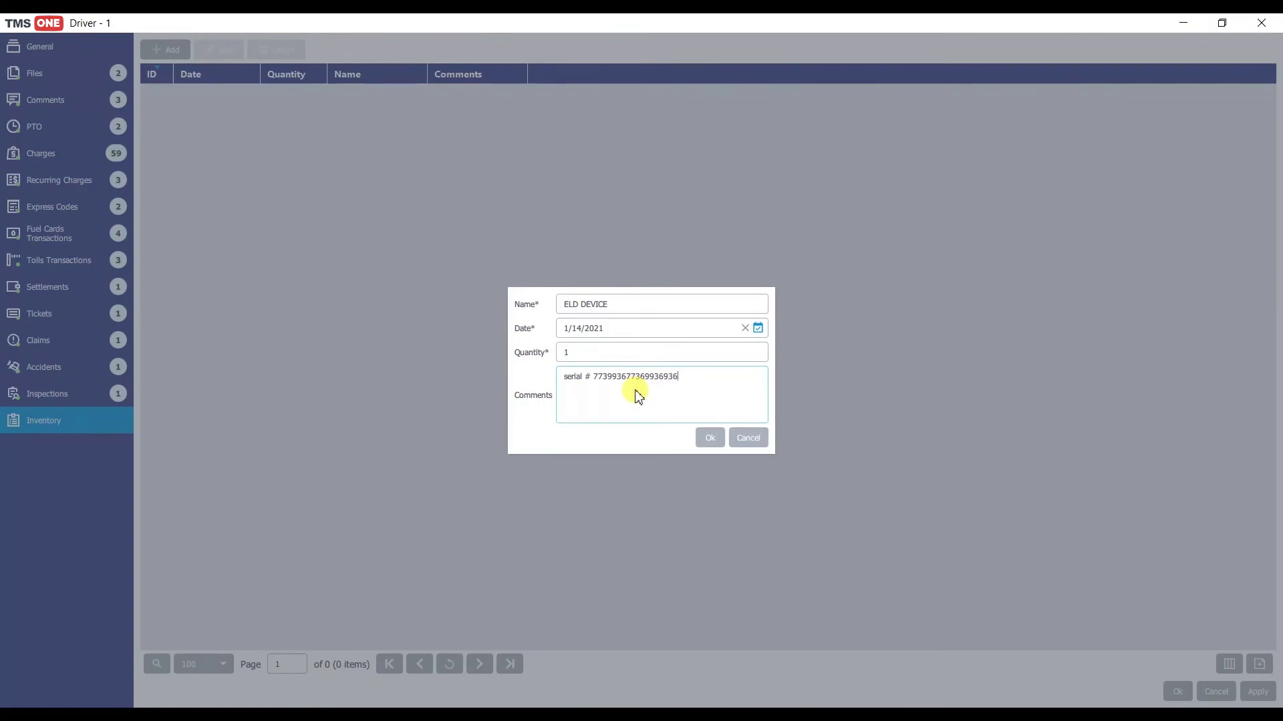
left_click(710, 439)
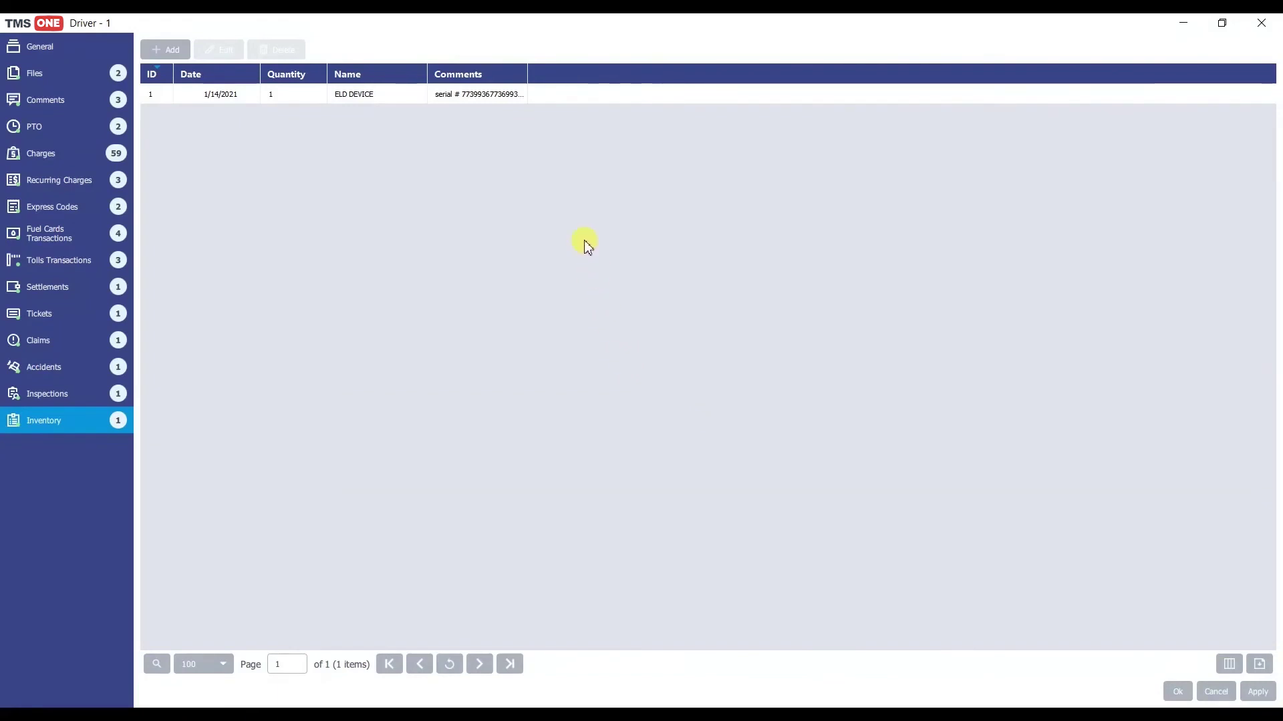
left_click(334, 95)
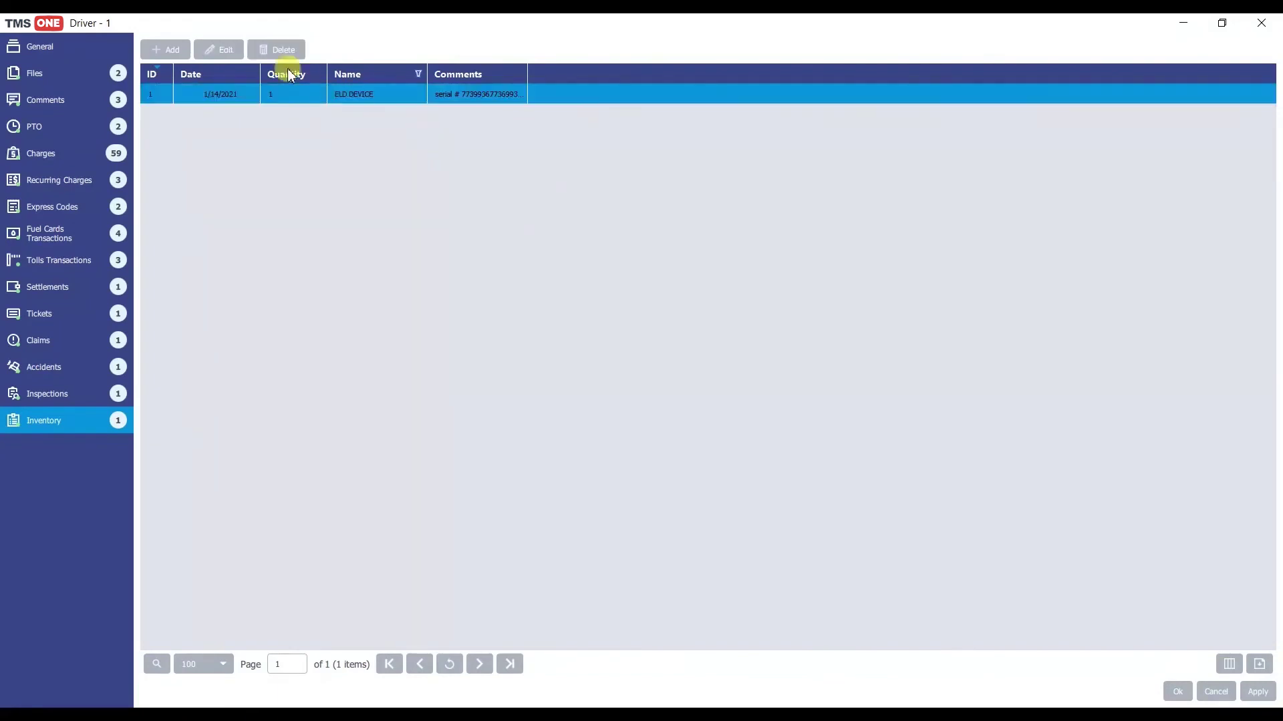
left_click(1177, 693)
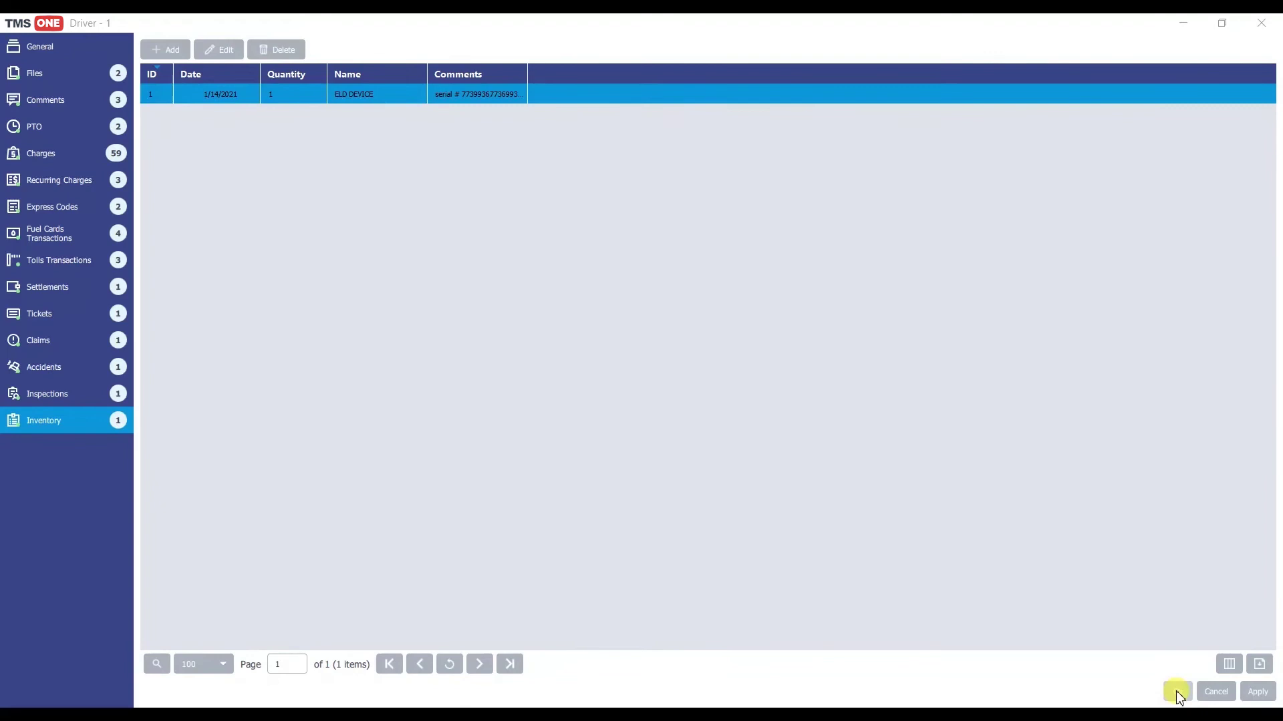